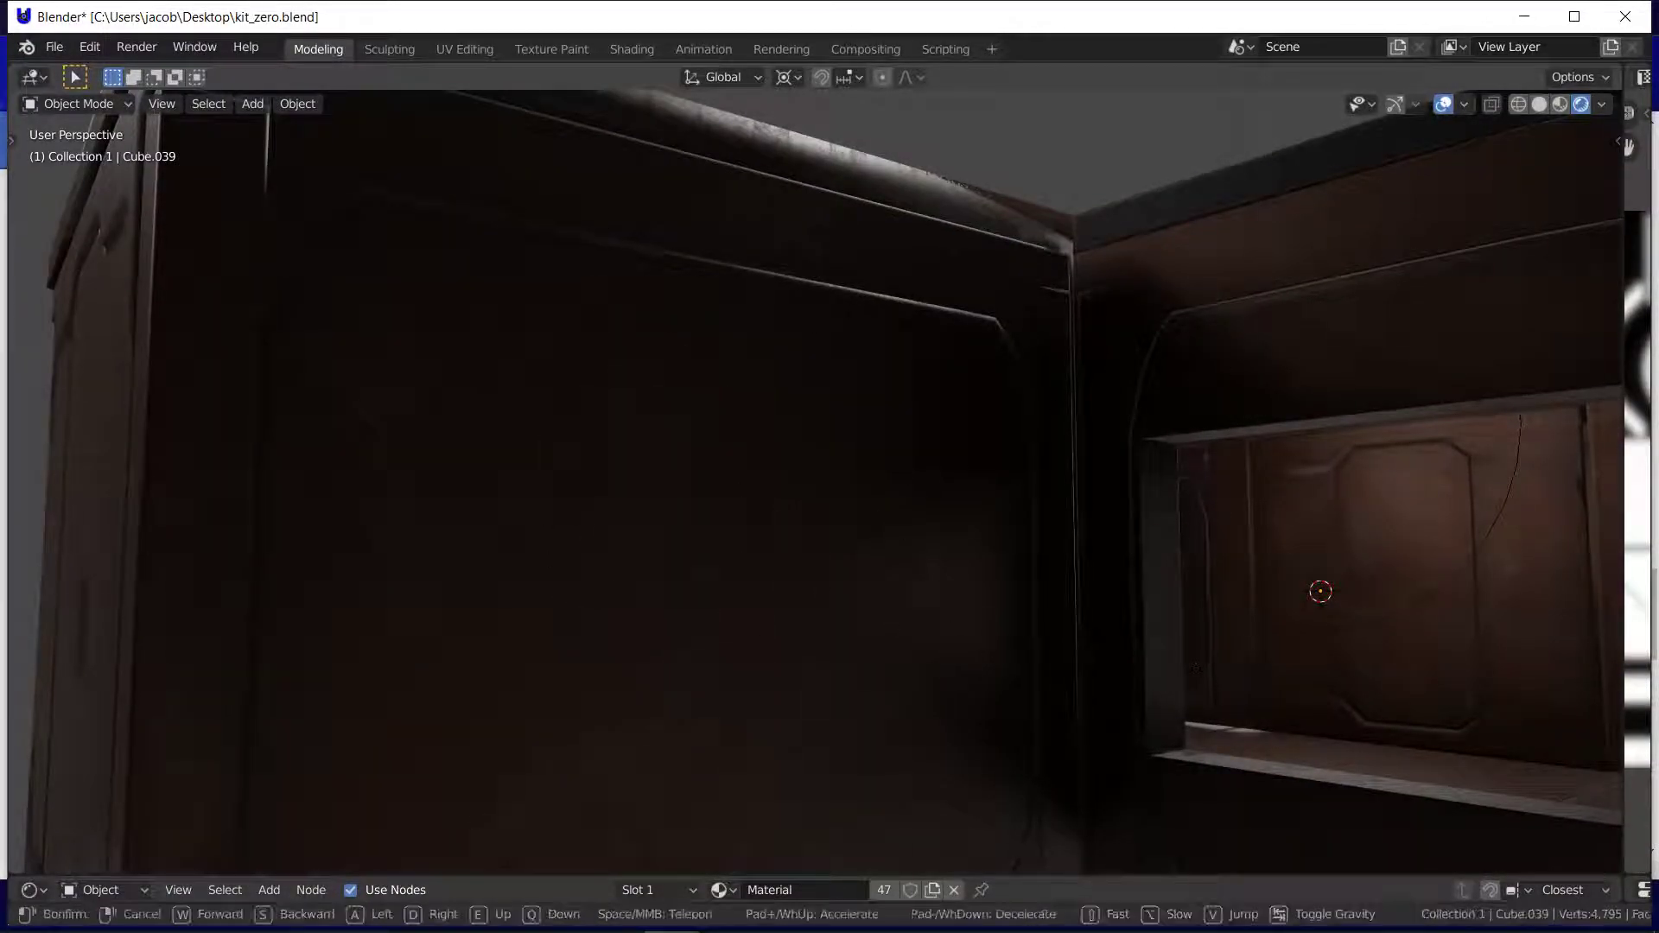
Step: Fly around the building and examine the solar-panel roof and the curved outer wall up close
key("shift+grave")
key("e")
key("w")
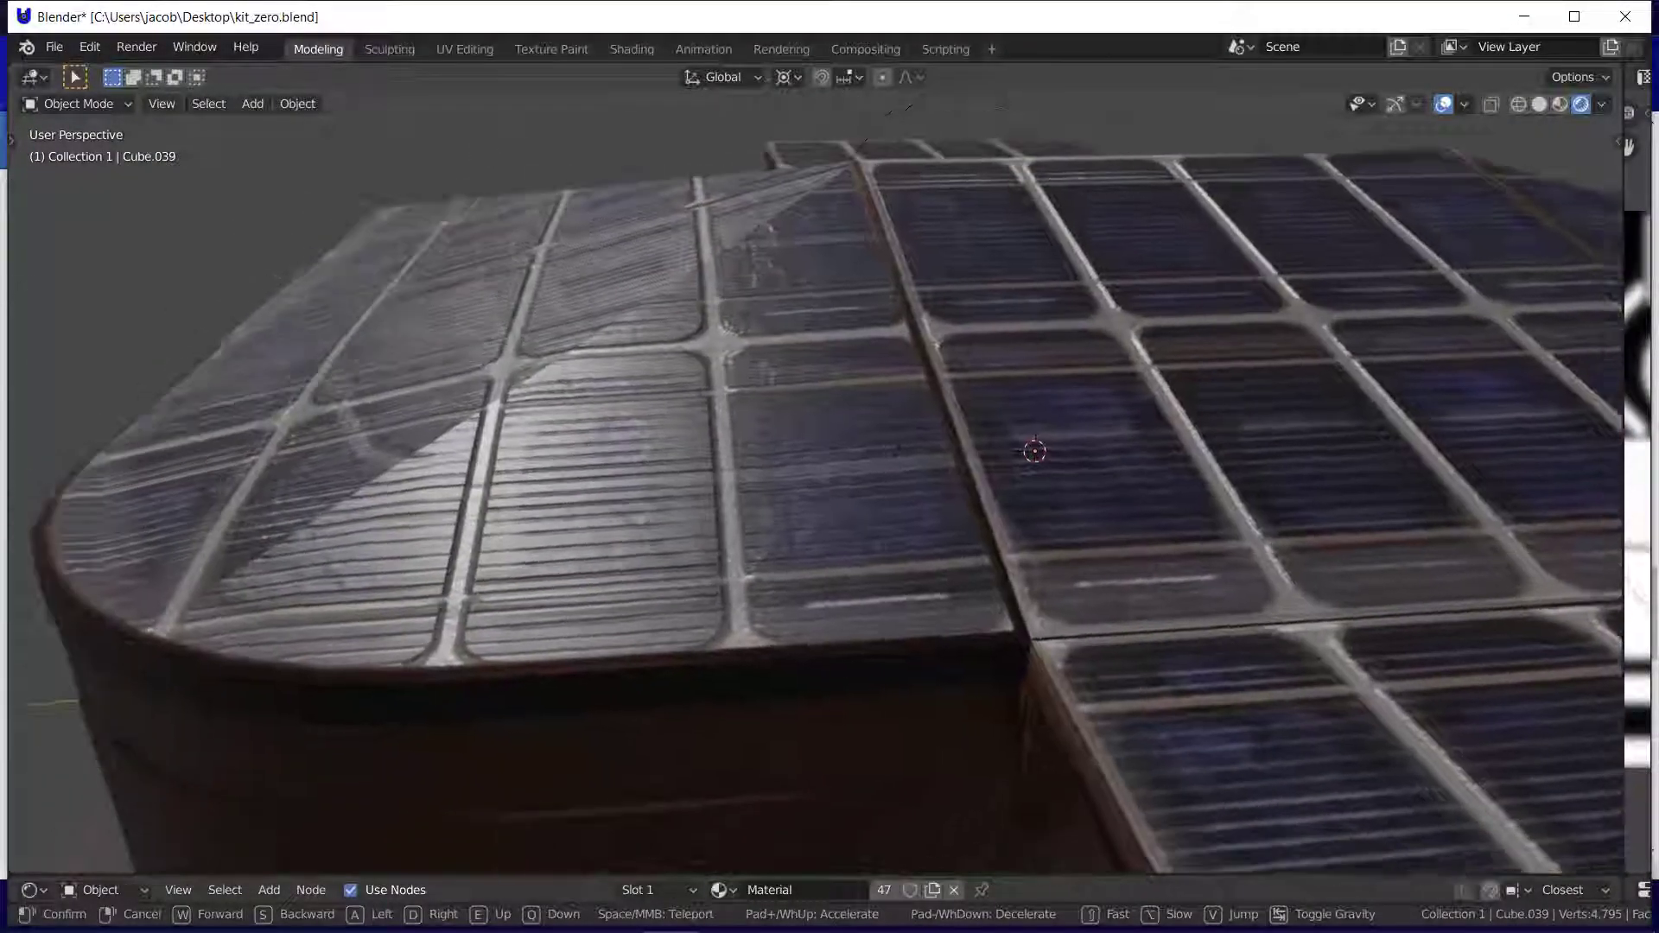
left_click(815, 482)
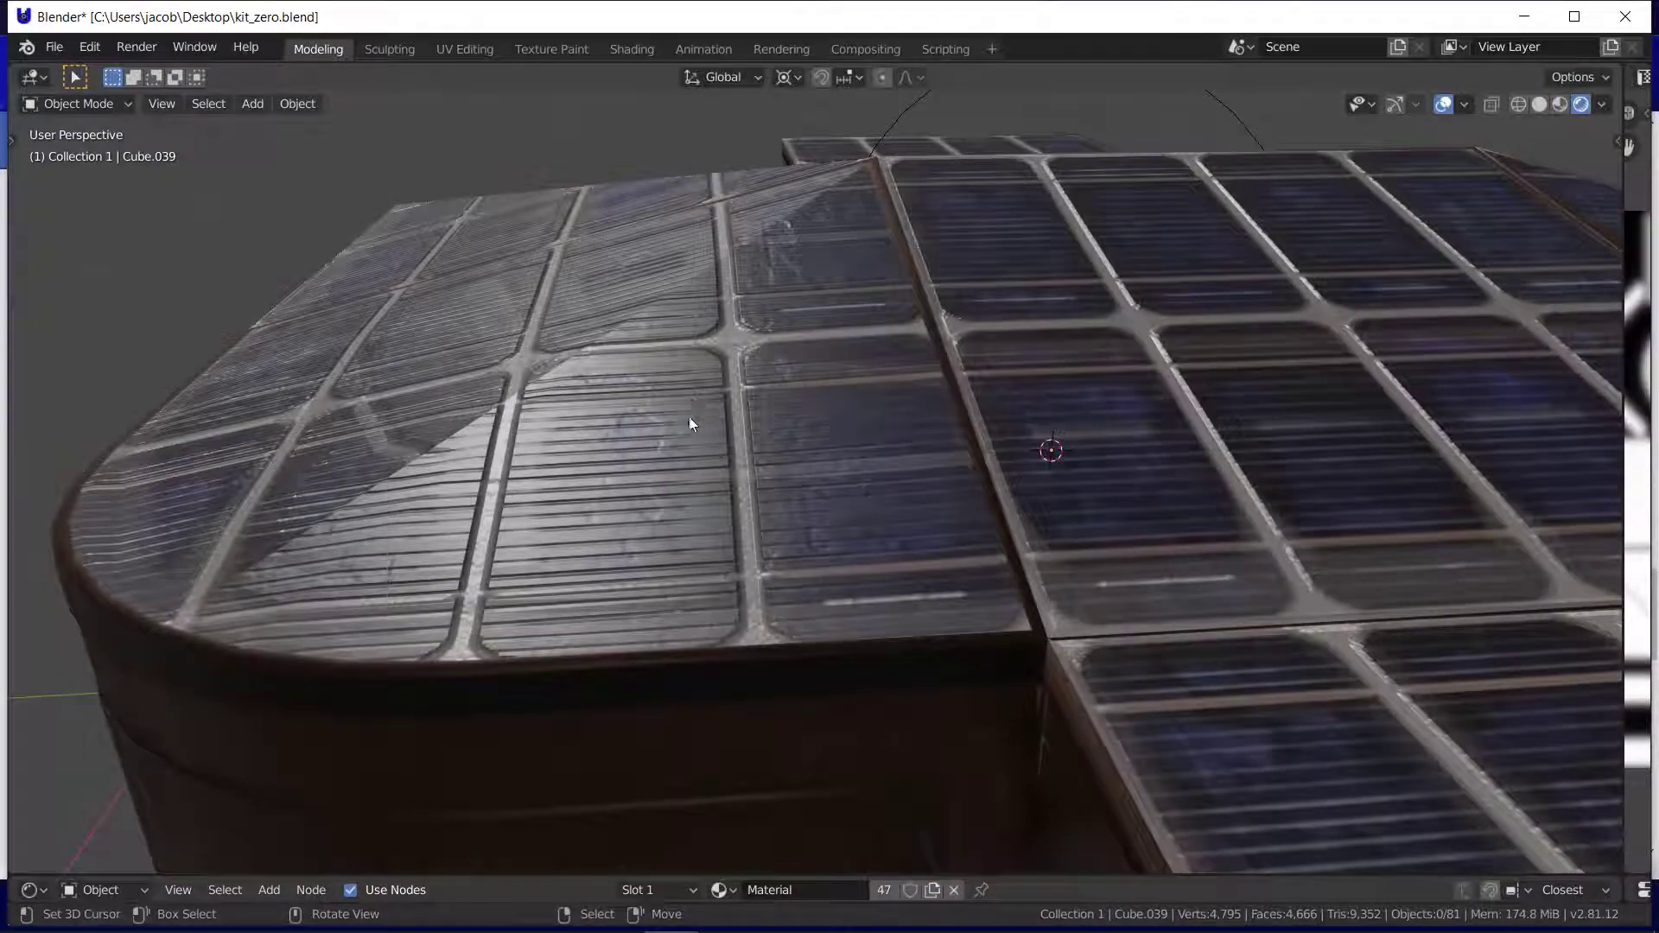
key("shift+grave")
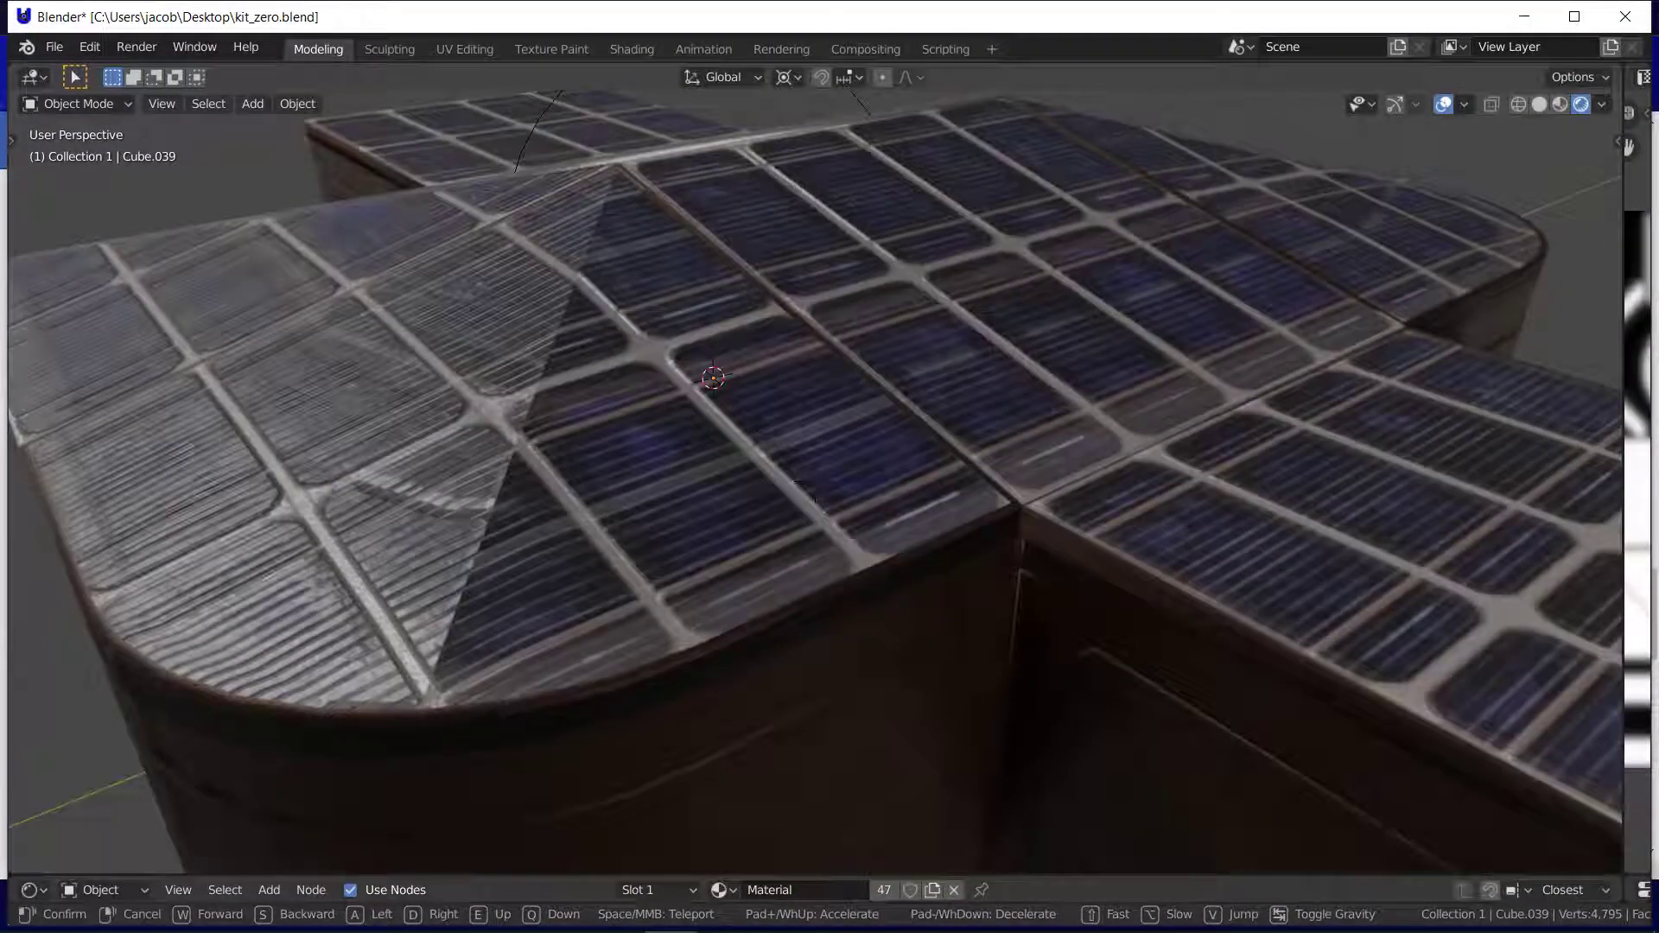
left_click(816, 480)
key("shift+grave")
key("q")
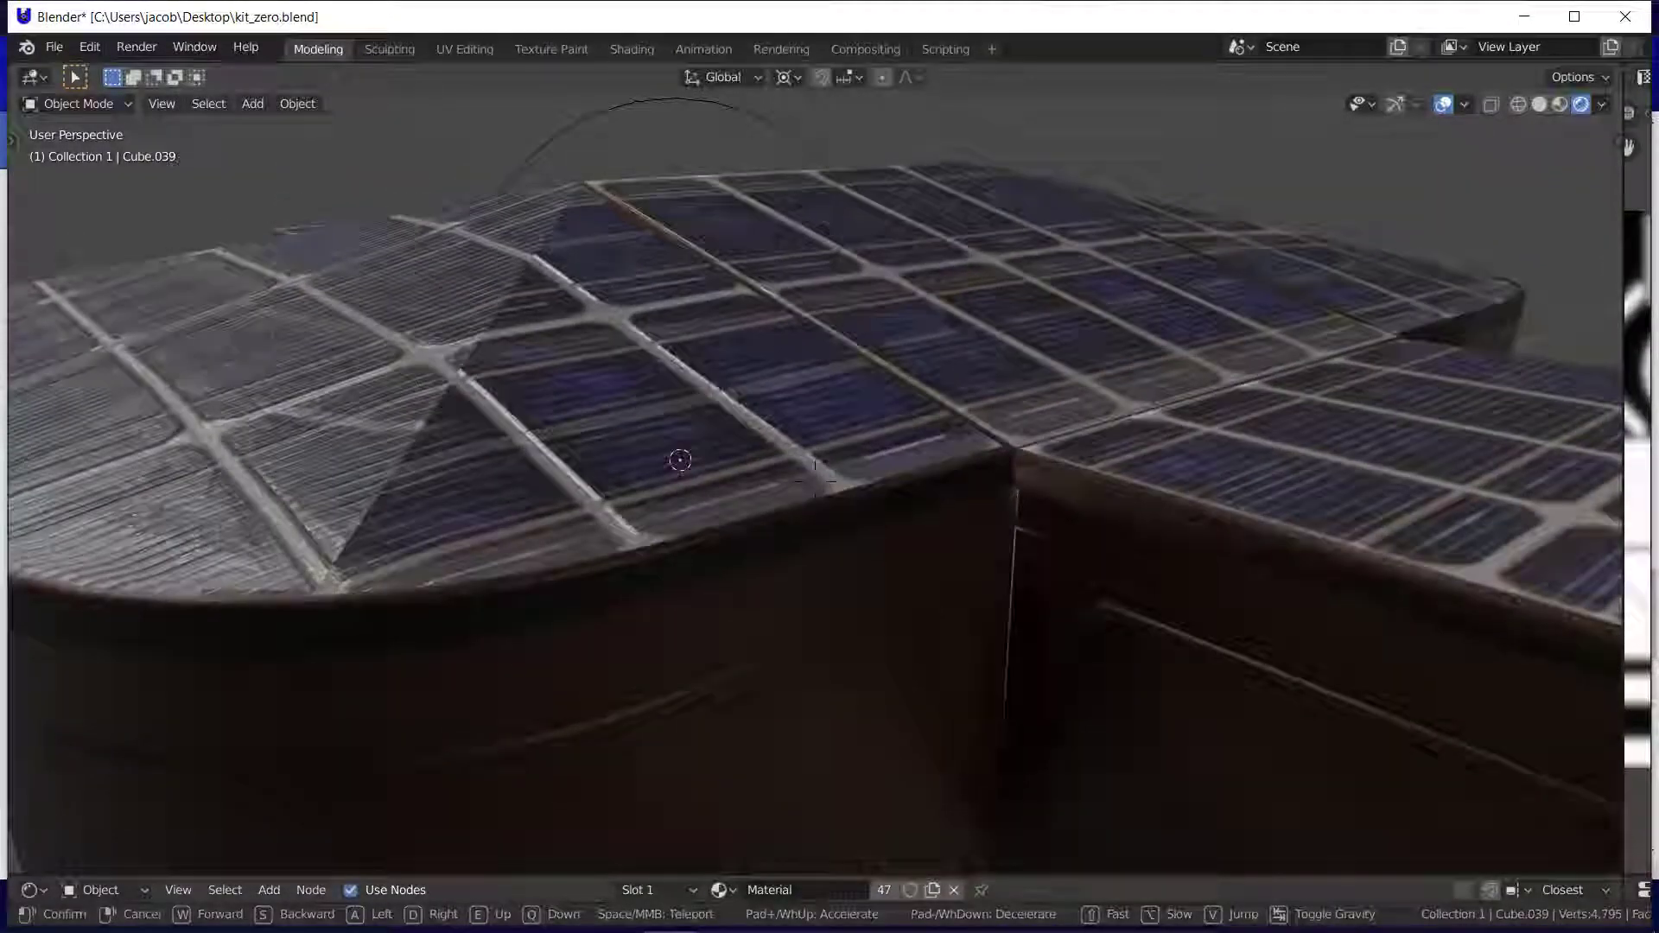
key("e")
key("w")
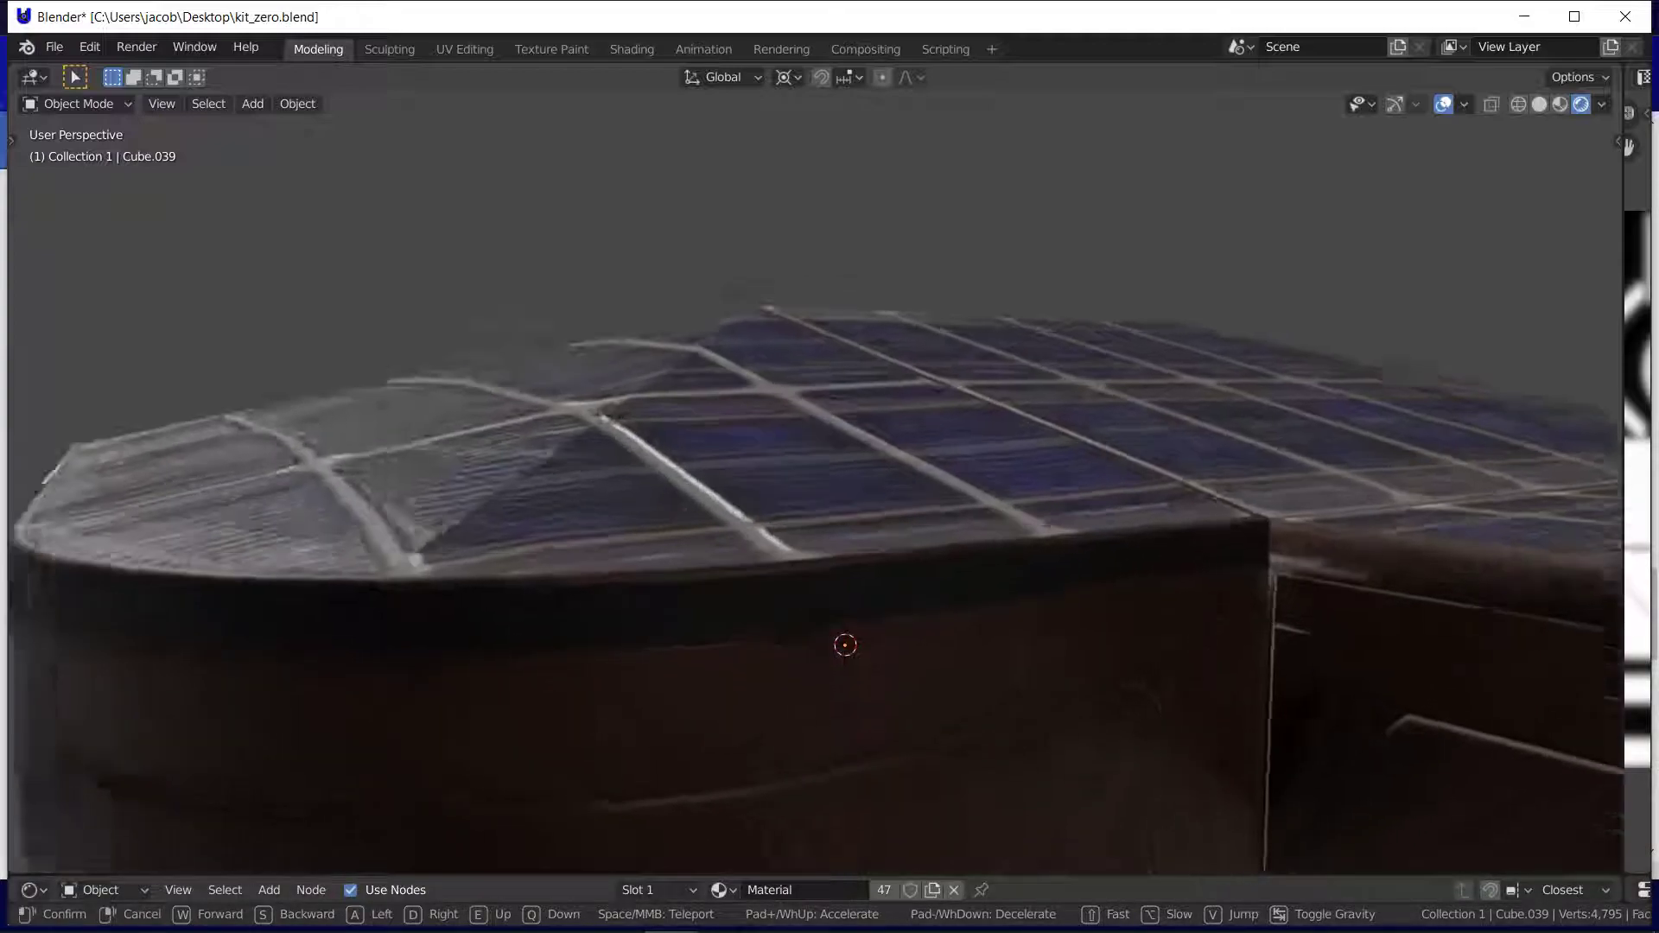
key("q")
left_click(815, 482)
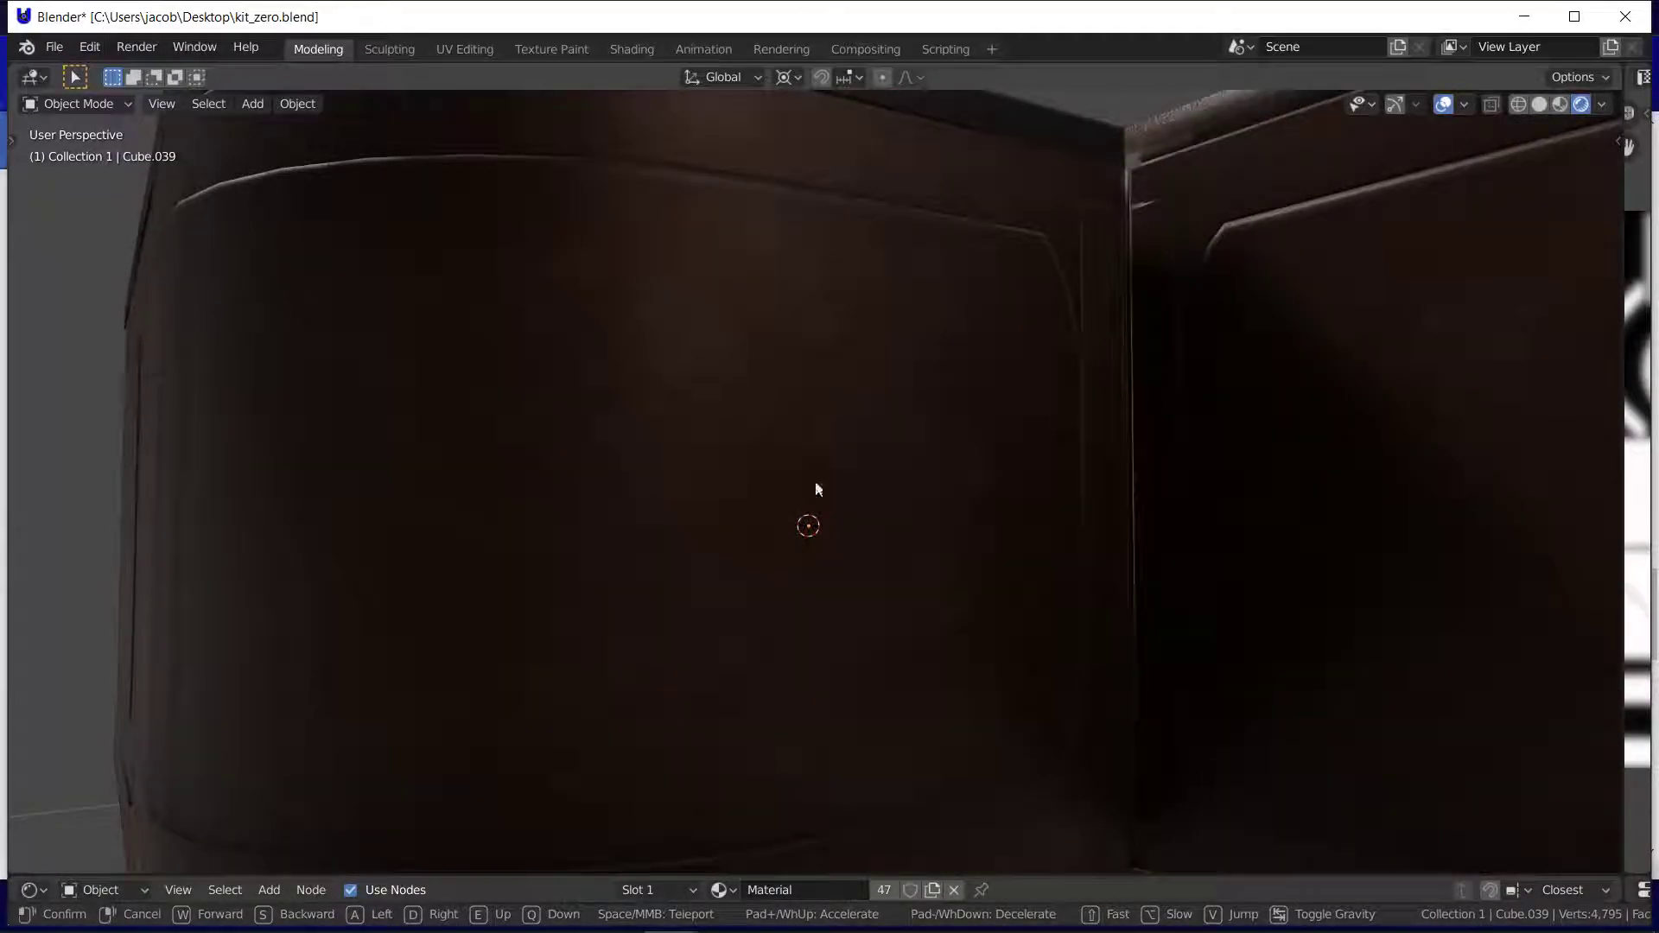
Step: Bring up the curved wall panel's material nodes, collapse the green shader node and move it clear of its neighbours
right_click(815, 484)
left_click_drag(740, 878, 740, 322)
scroll(695, 572, "down", 6)
key("h")
left_click_drag(733, 562, 762, 489)
middle_click_drag(822, 588, 930, 708)
left_click_drag(1042, 751, 1042, 746)
scroll(510, 750, "down", 3)
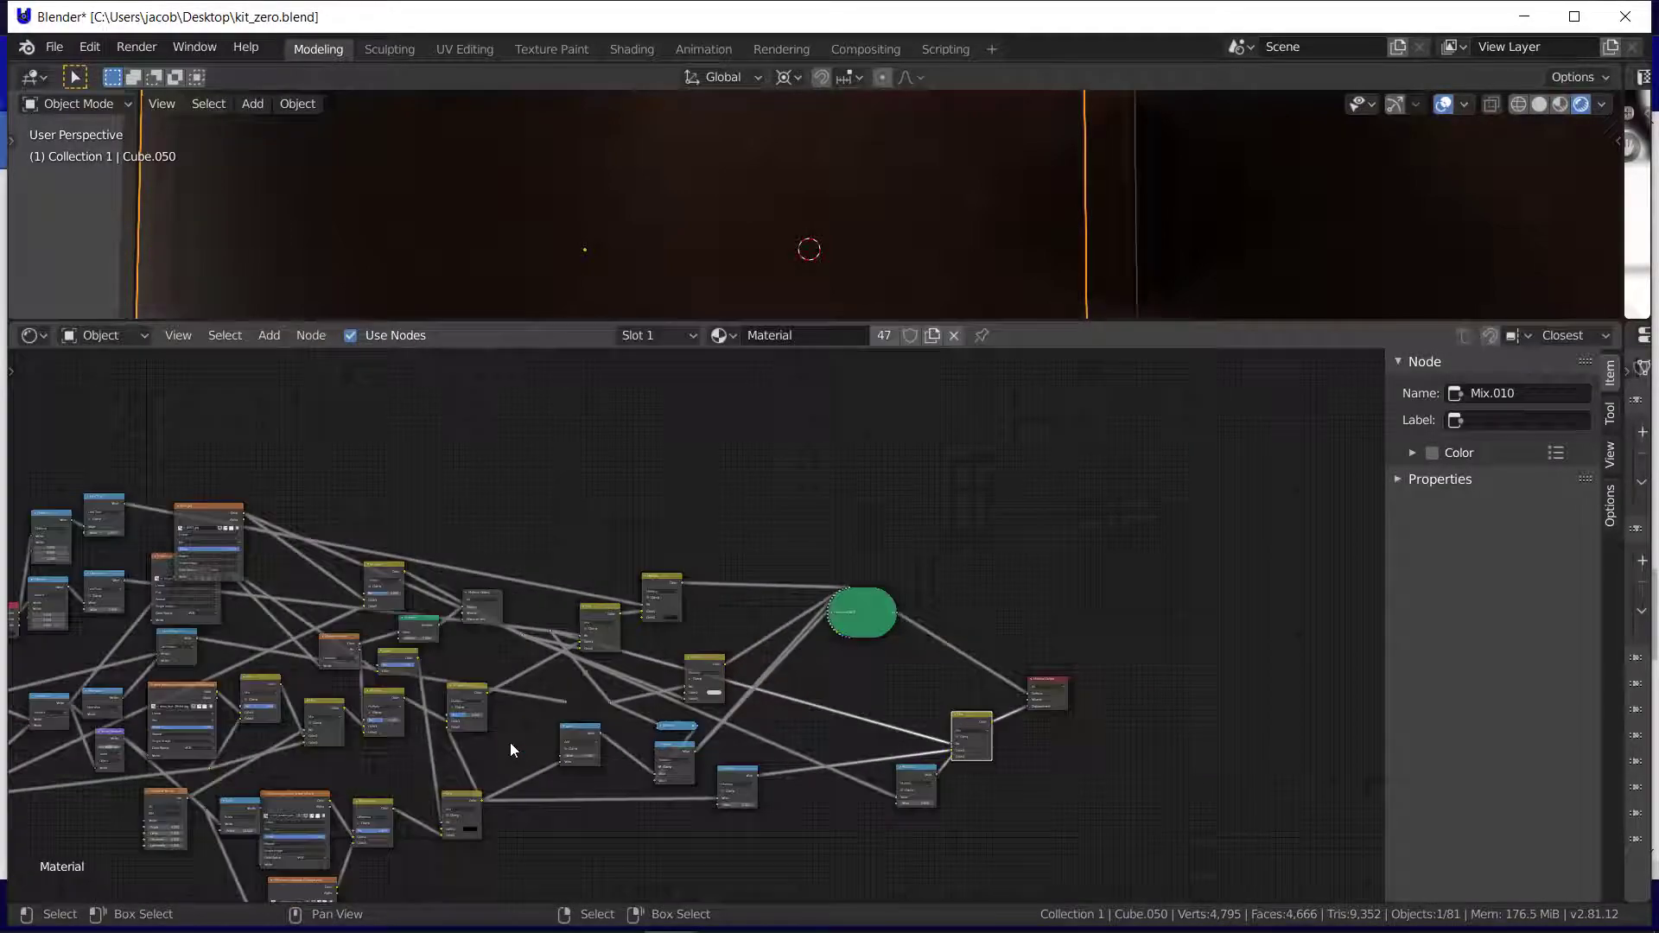
Step: Move the Attribute node up and away from the math nodes it feeds, and collapse both Distance and both Less Than nodes
middle_click_drag(510, 750, 772, 718)
scroll(790, 646, "up", 7)
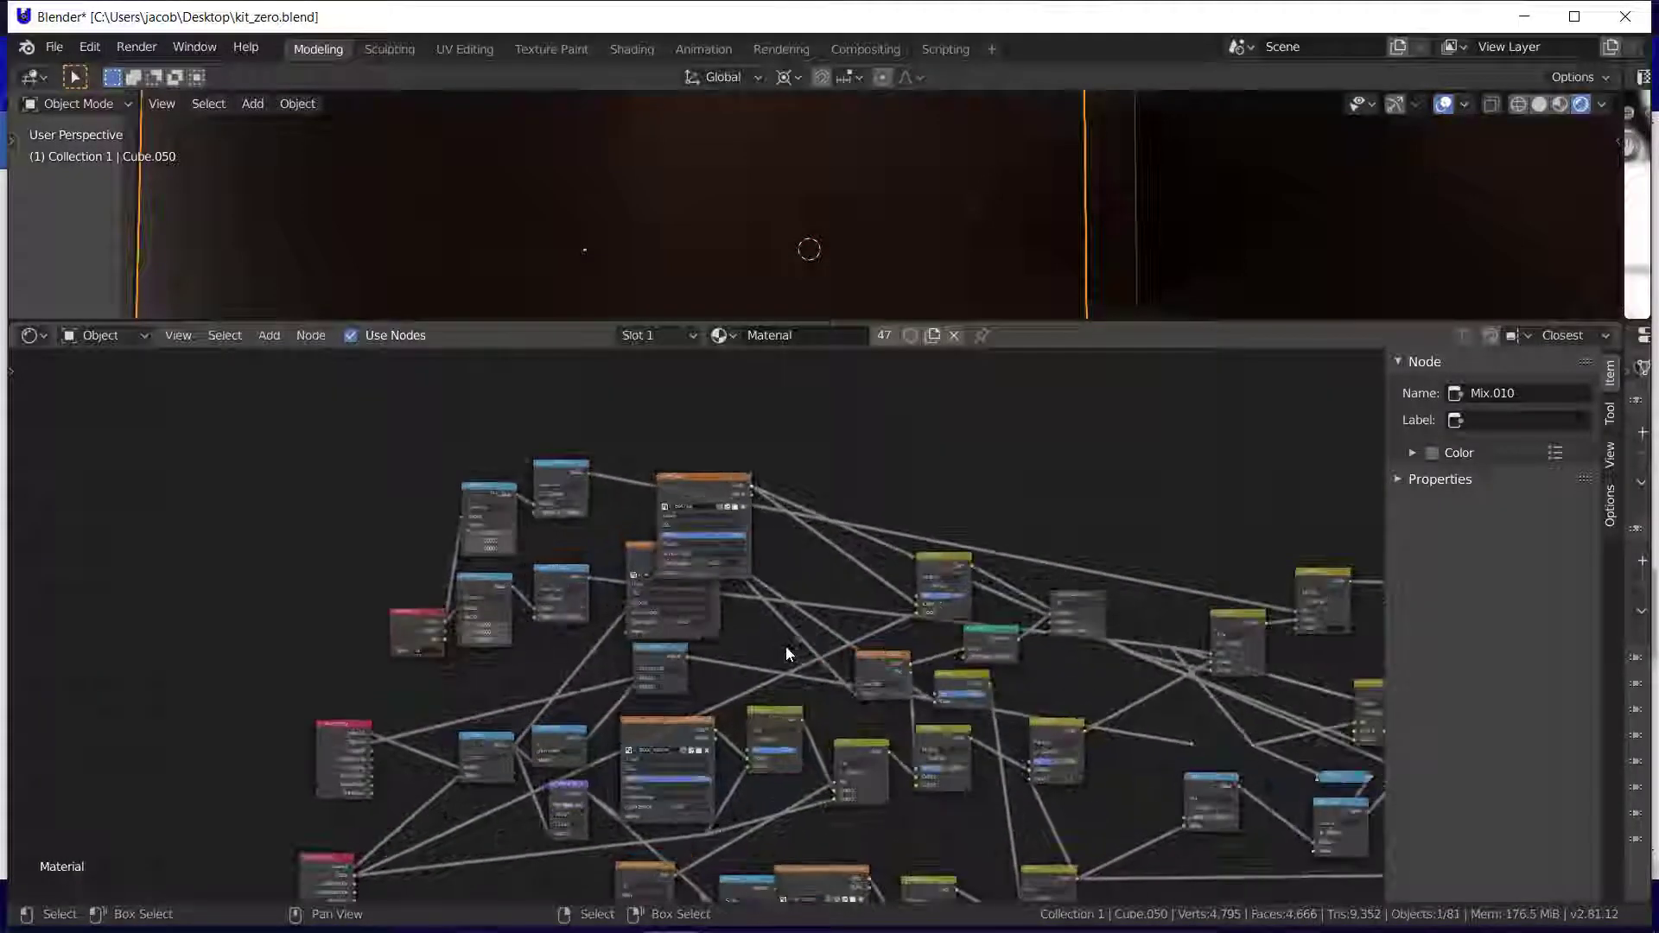
scroll(805, 626, "up", 1)
left_click_drag(470, 760, 378, 638)
scroll(475, 667, "down", 4)
middle_click_drag(693, 643, 598, 700)
key("h")
left_click(545, 584)
key("h")
left_click(627, 529)
key("h")
left_click(682, 493)
key("h")
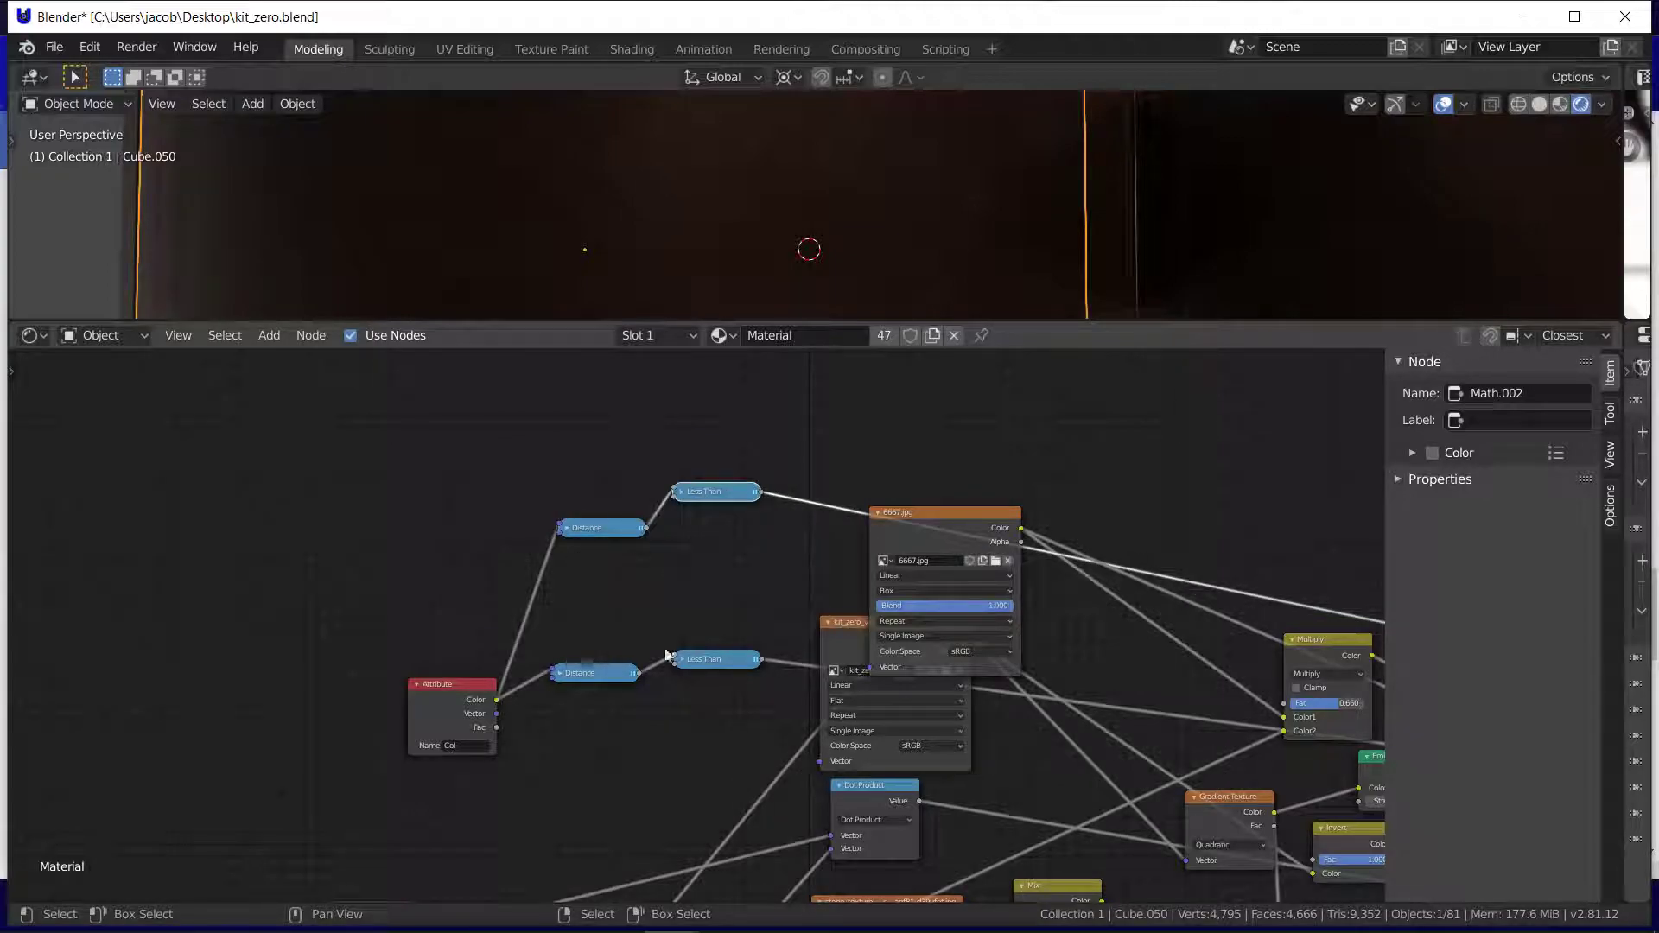
Step: Separate the two overlapping image texture nodes by moving them upward, and shrink the node editor to enlarge the 3D view
scroll(766, 638, "down", 2)
middle_click_drag(767, 662, 474, 631)
left_click_drag(560, 539, 520, 390)
left_click_drag(526, 611, 541, 550)
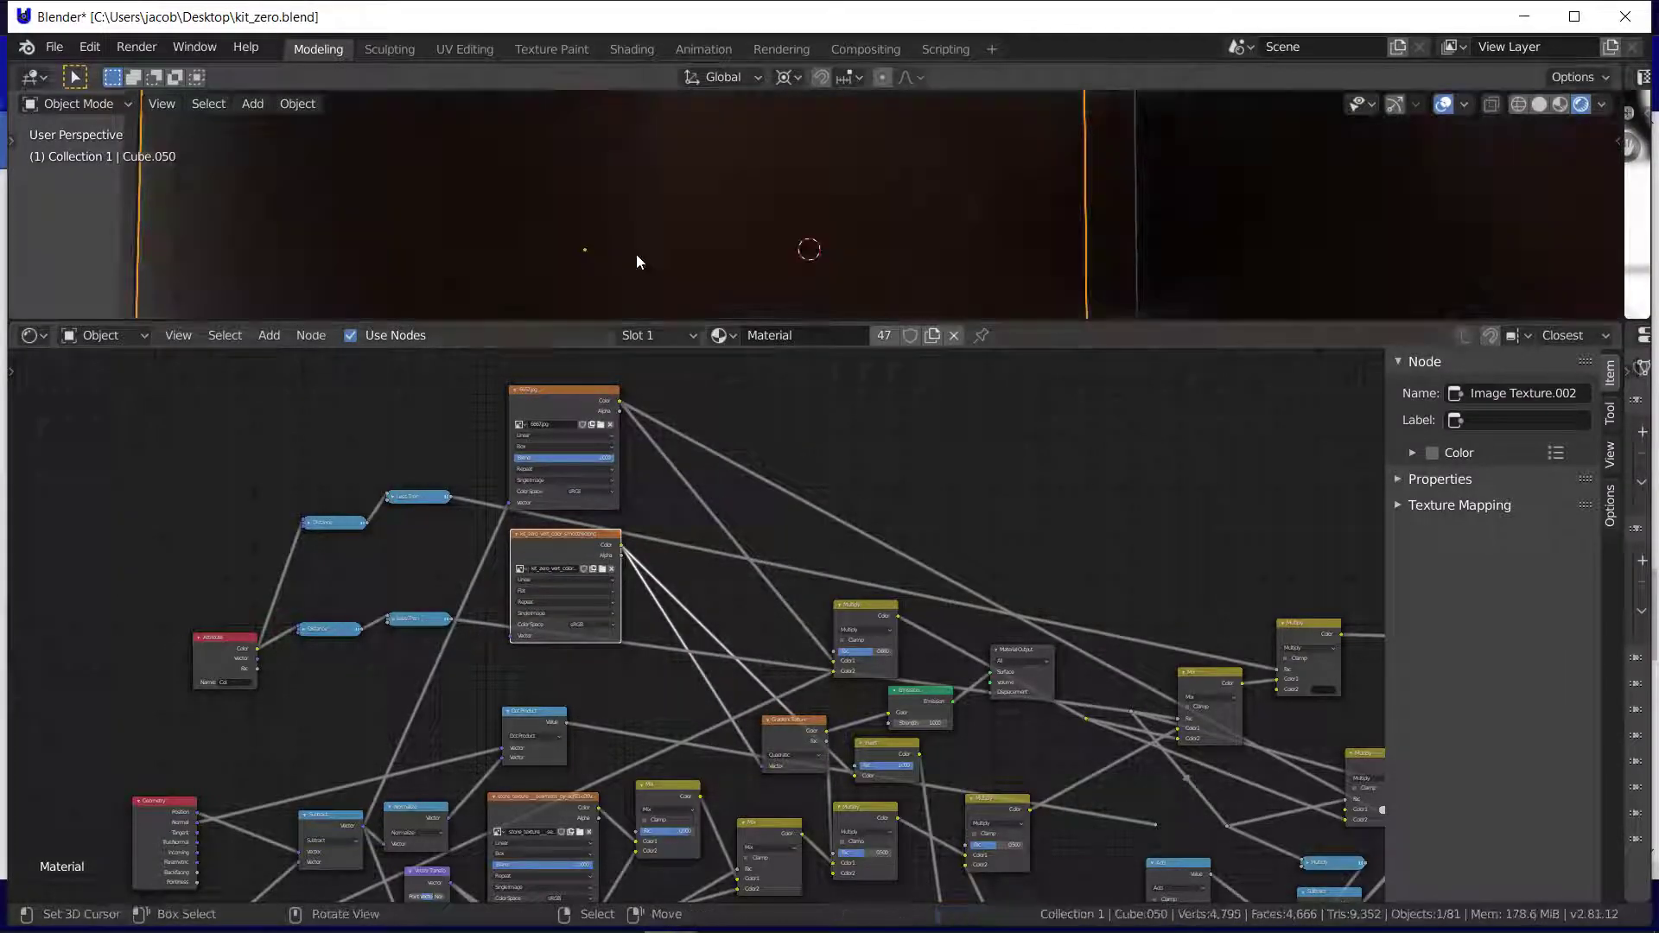
left_click_drag(668, 319, 682, 877)
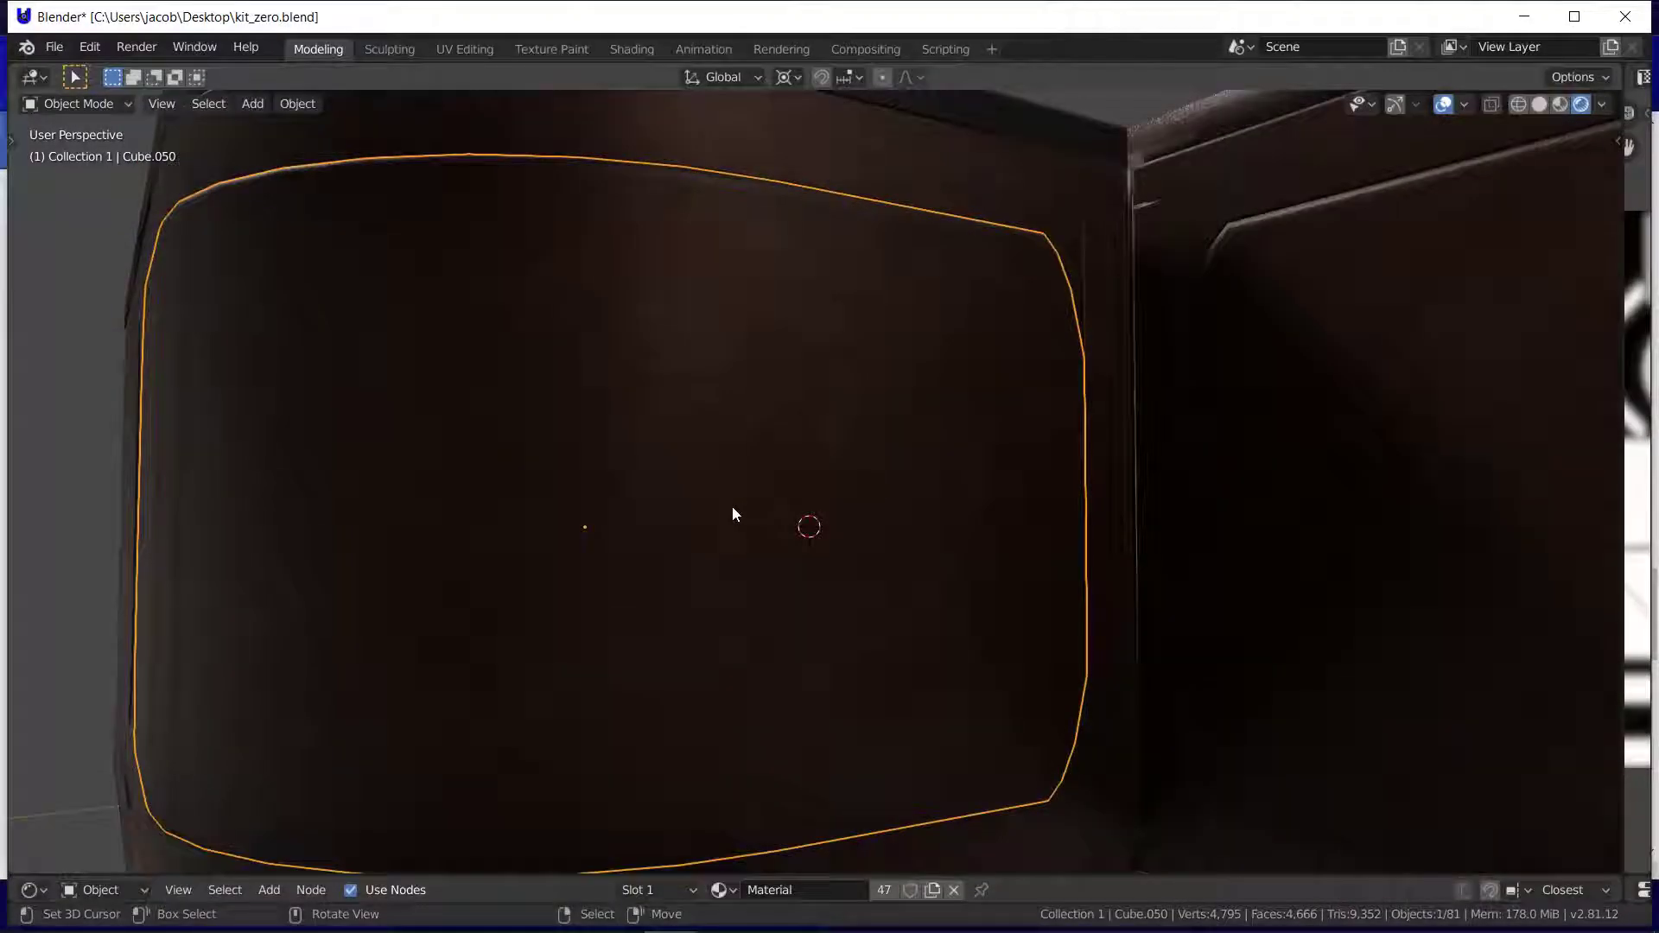
Step: Frame the whole building and widen the image editor to show the full texture map beside the 3D view
key("shift+grave")
key("s")
key("e")
left_click(799, 815)
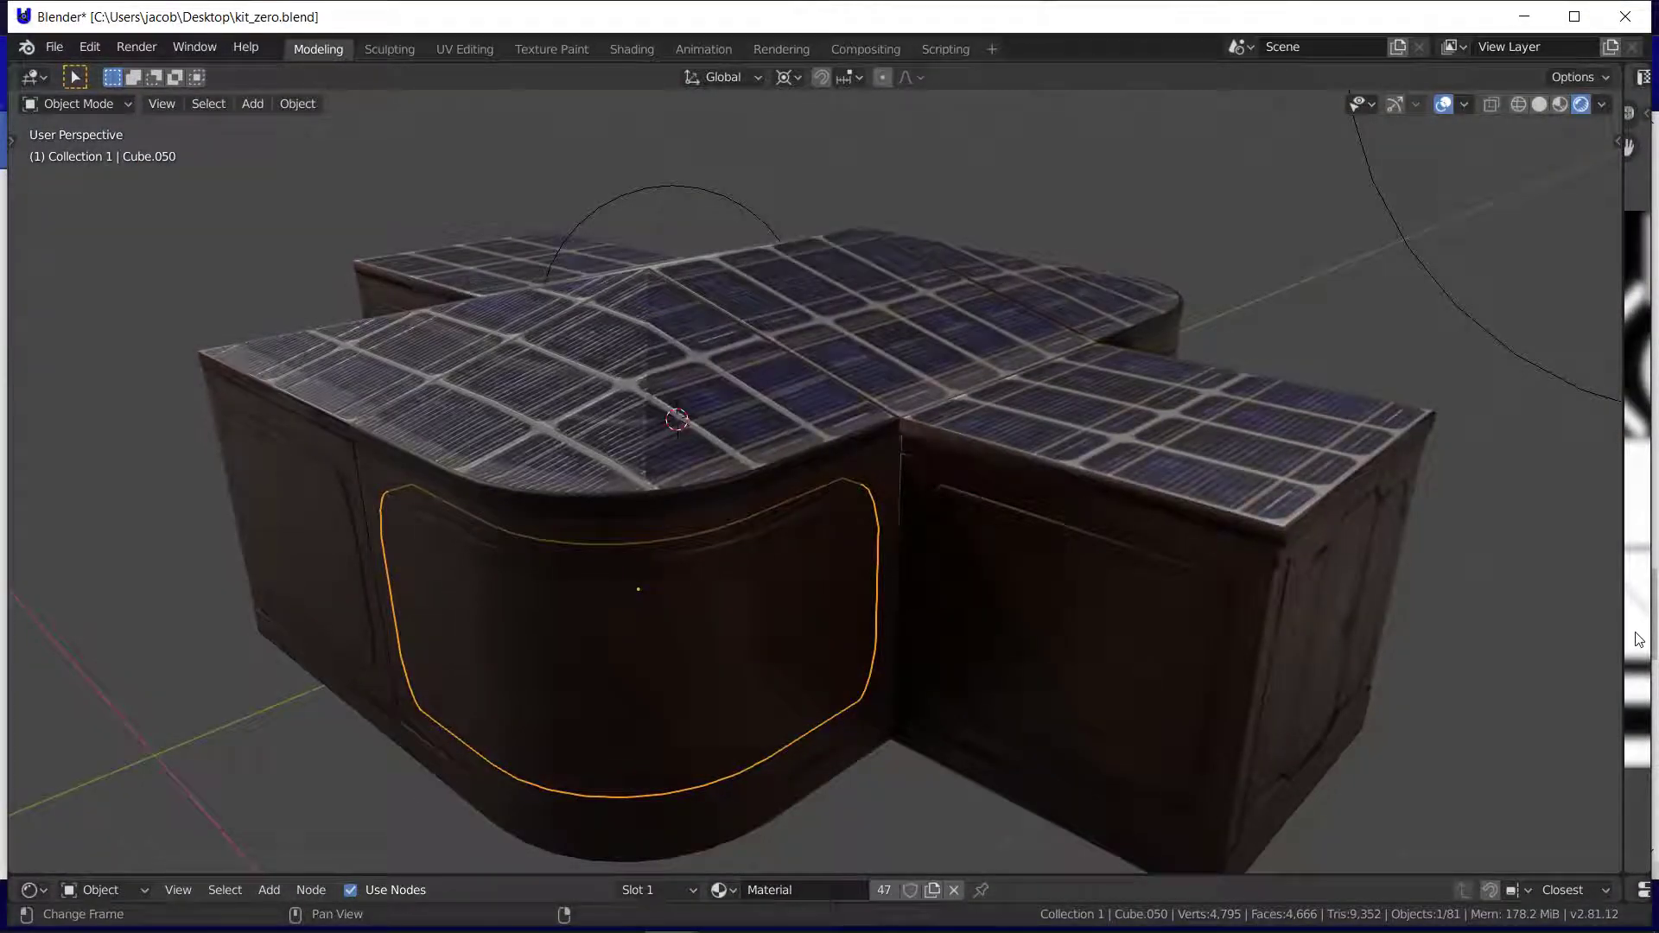
left_click_drag(1621, 589, 1069, 557)
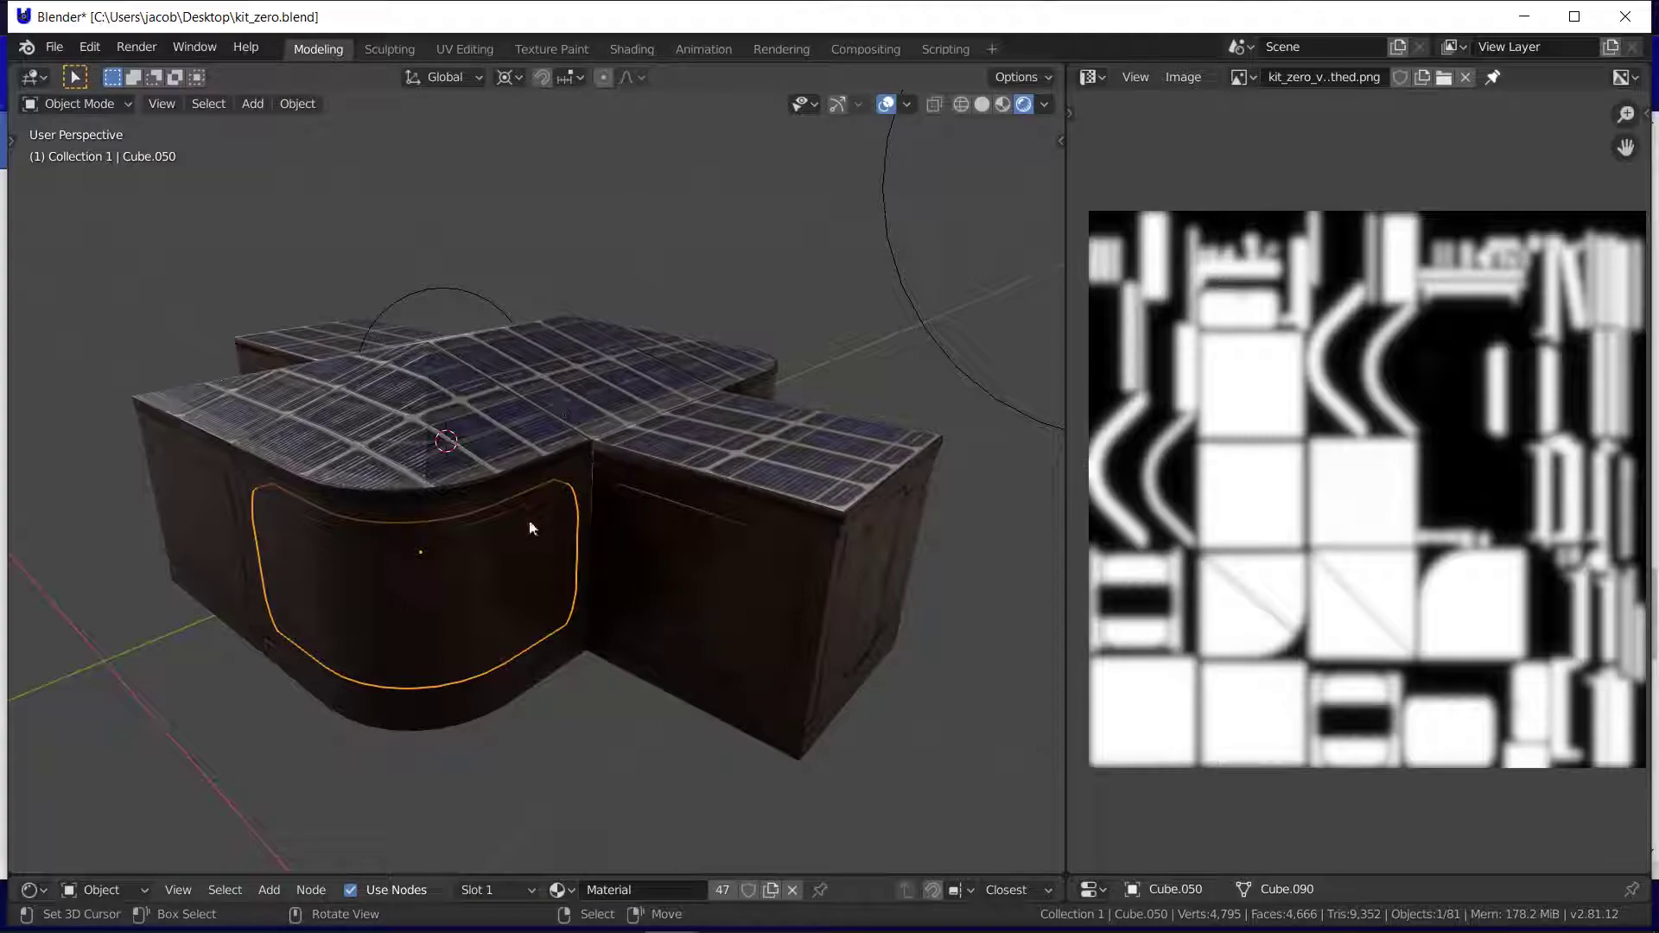
Step: Select the octagonal door panel inside the doorway and move it 0.1 m along the global X axis
key("shift+grave")
key("w")
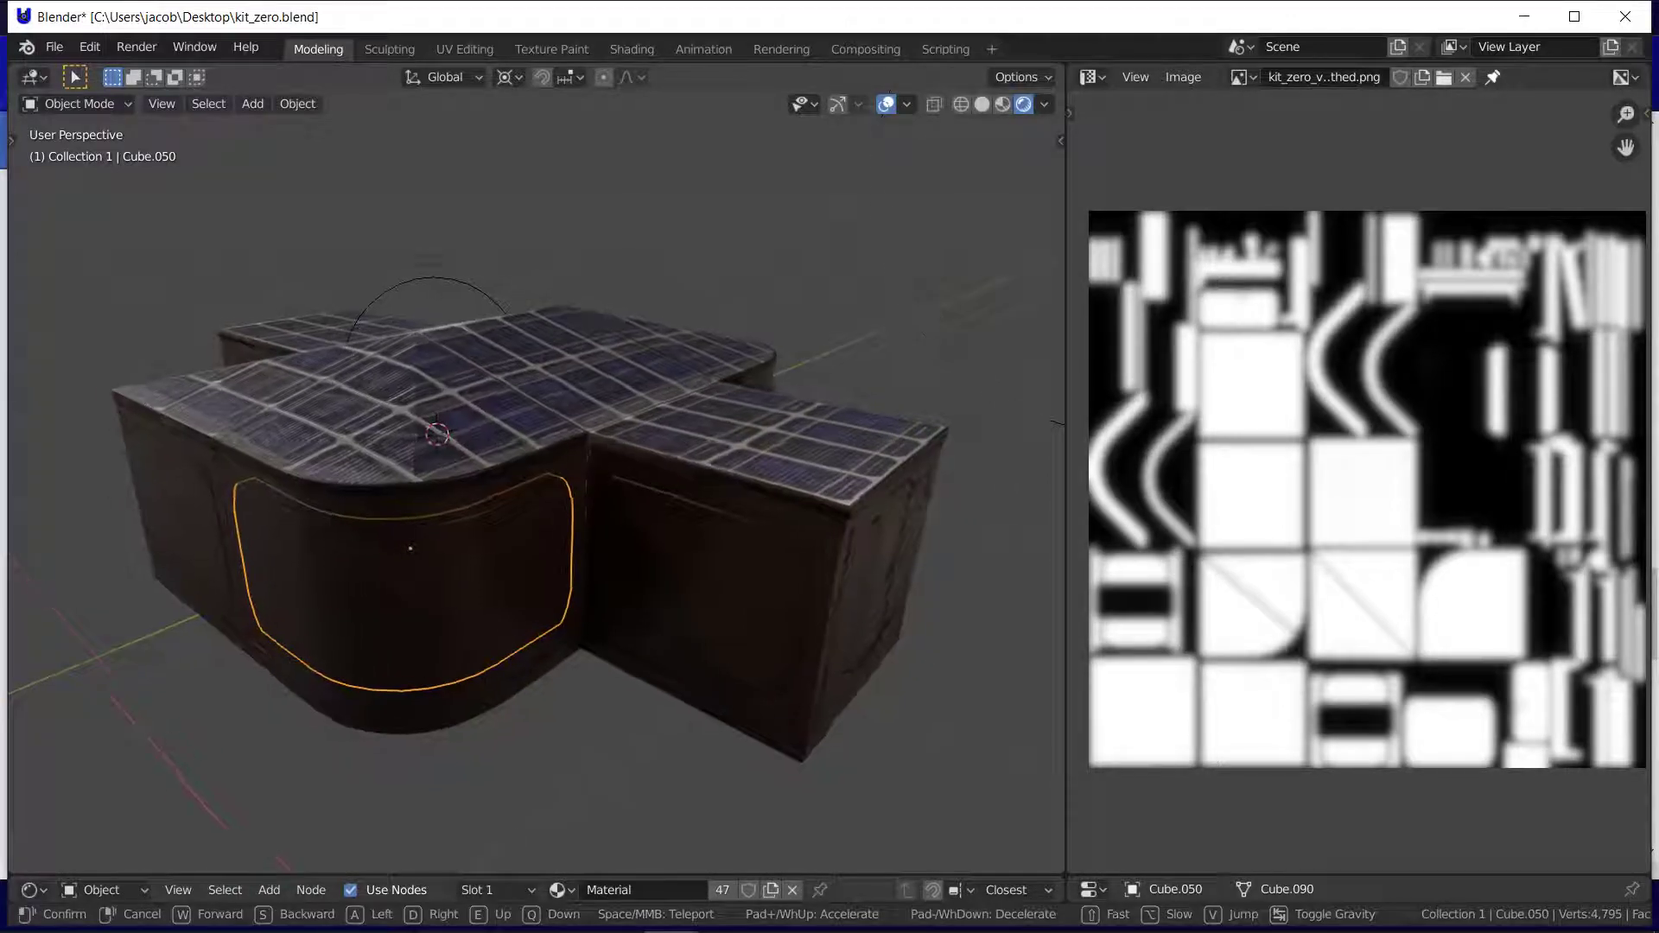
key("a")
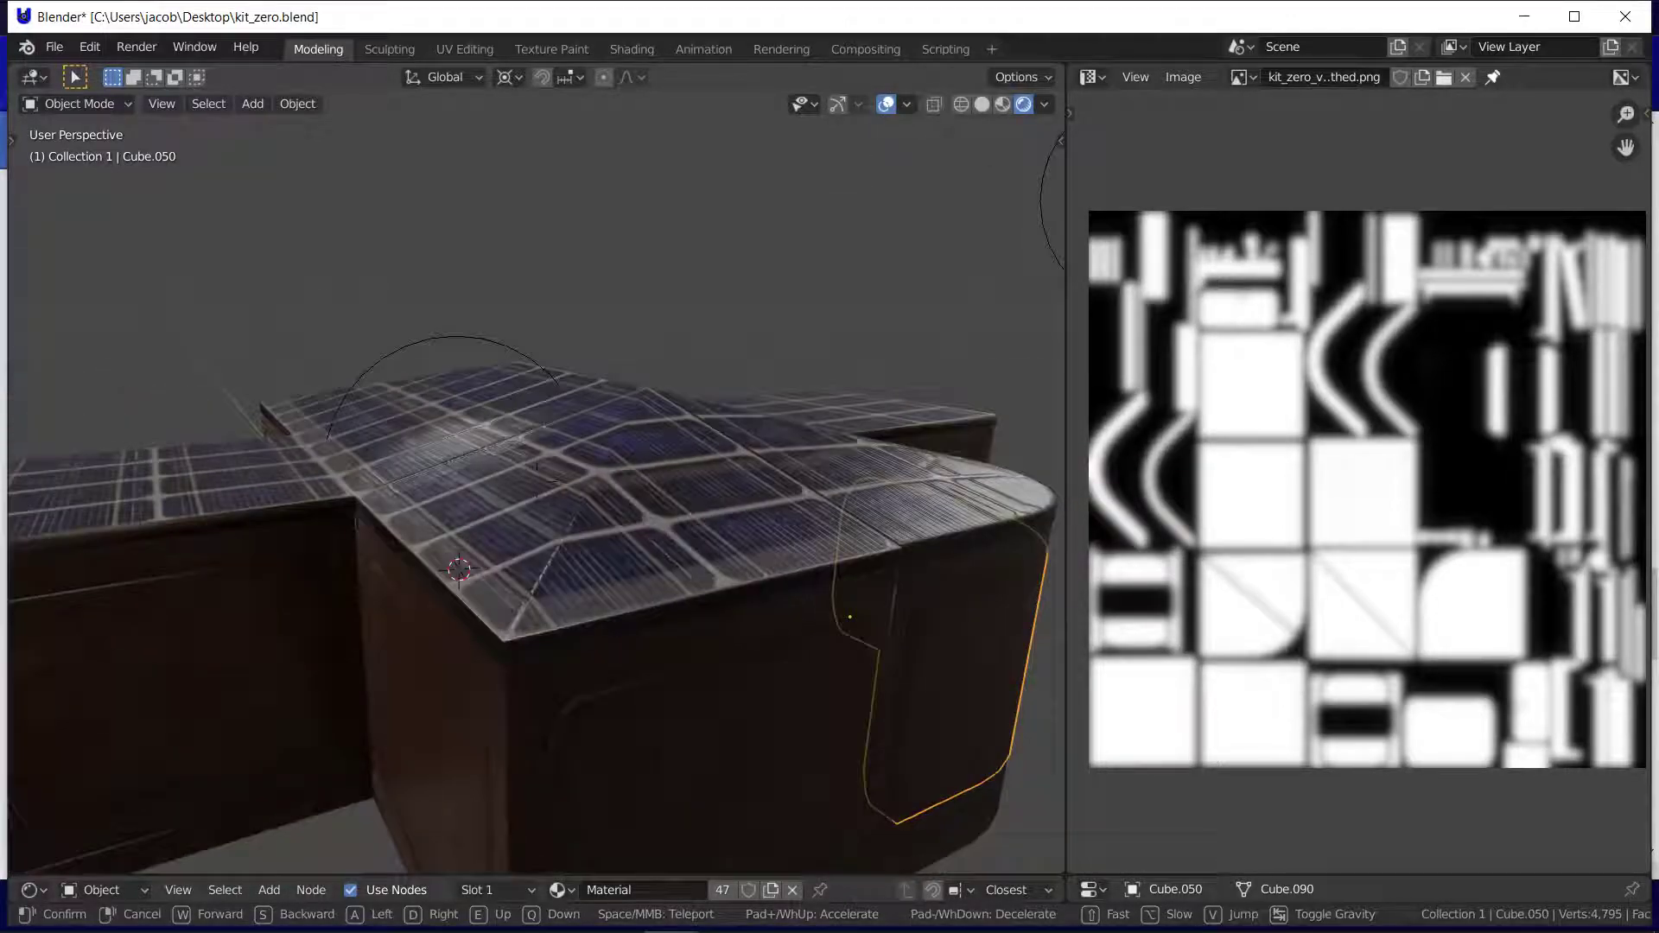
key("s")
key("w")
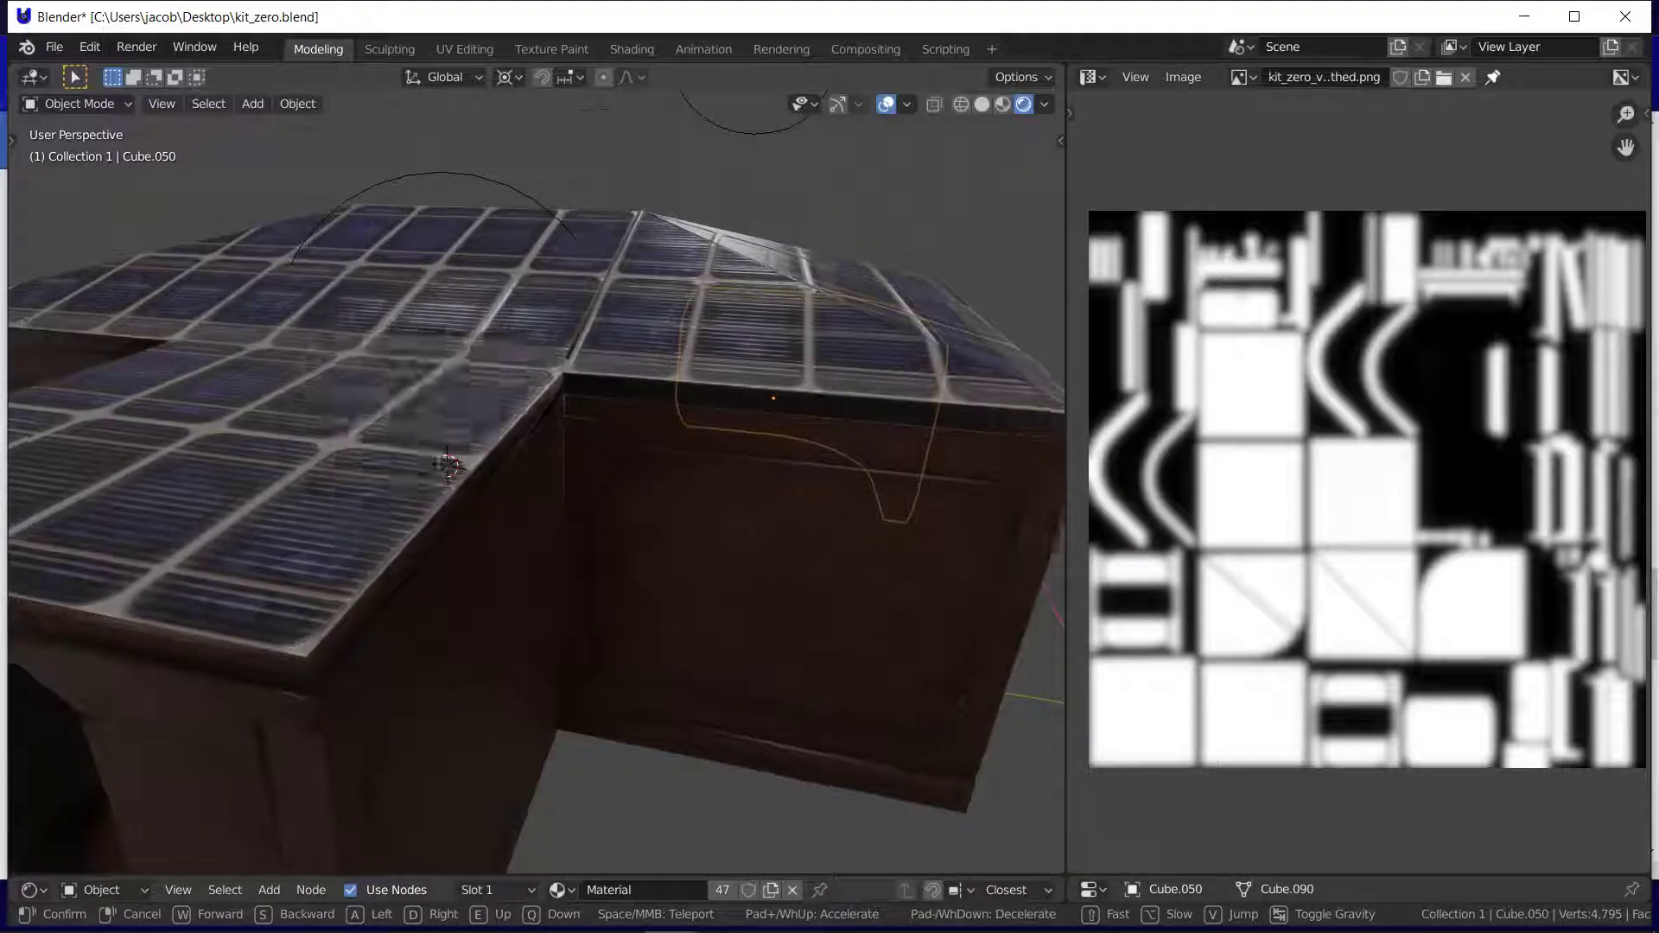
key("a")
key("w")
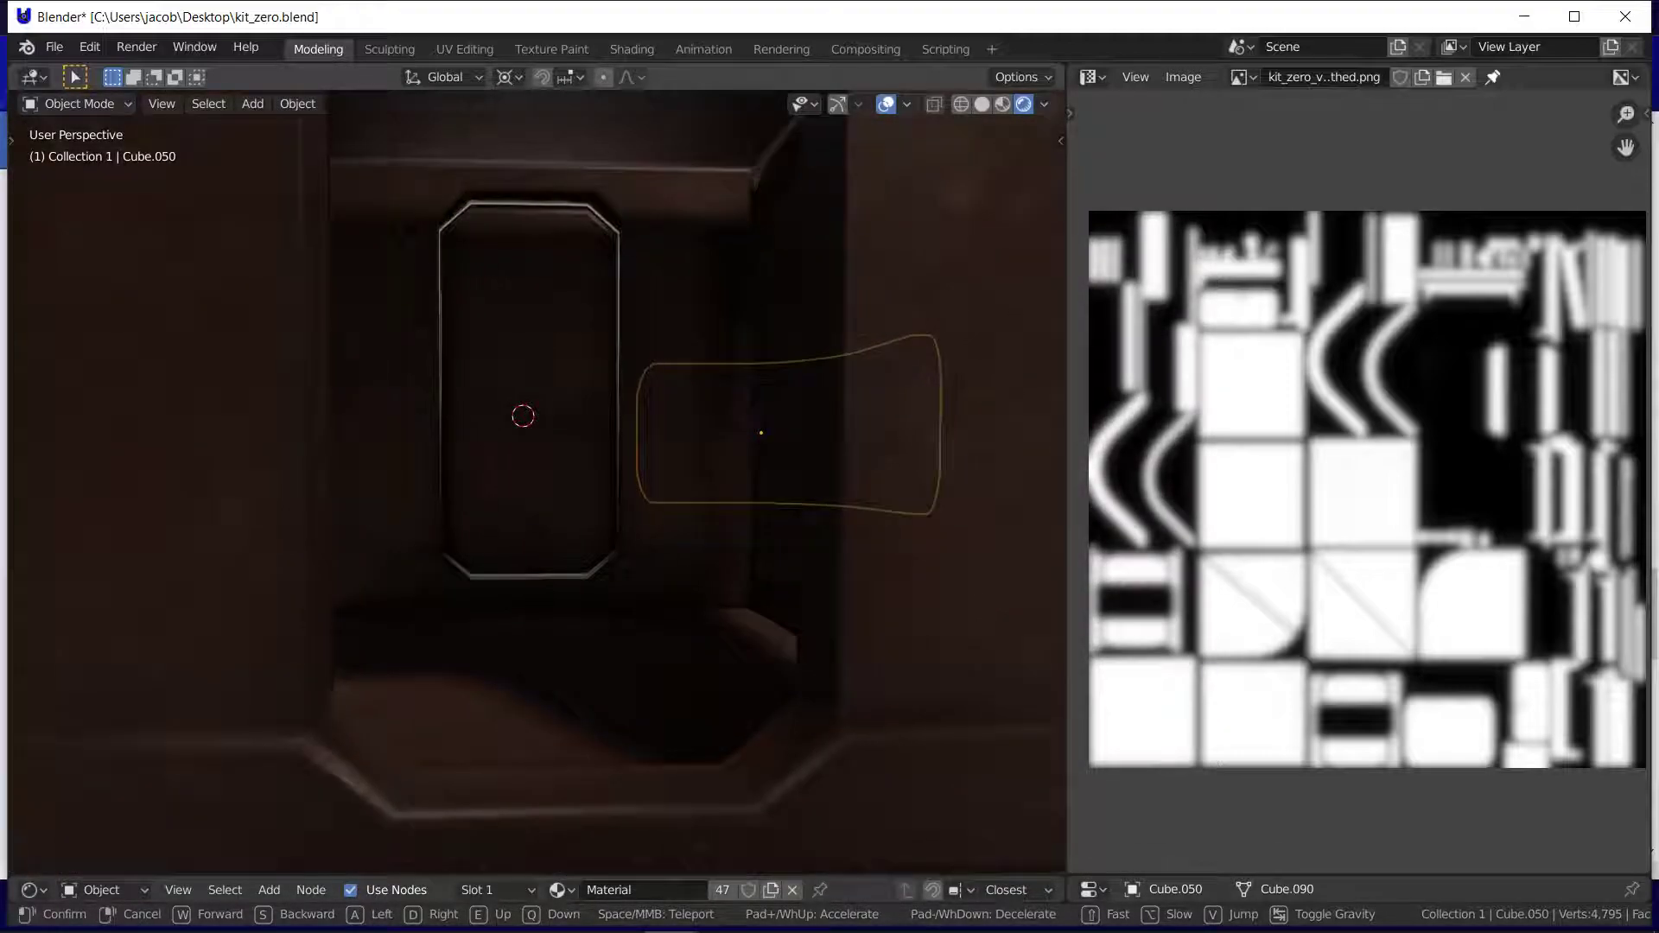
left_click(537, 444)
left_click(546, 444)
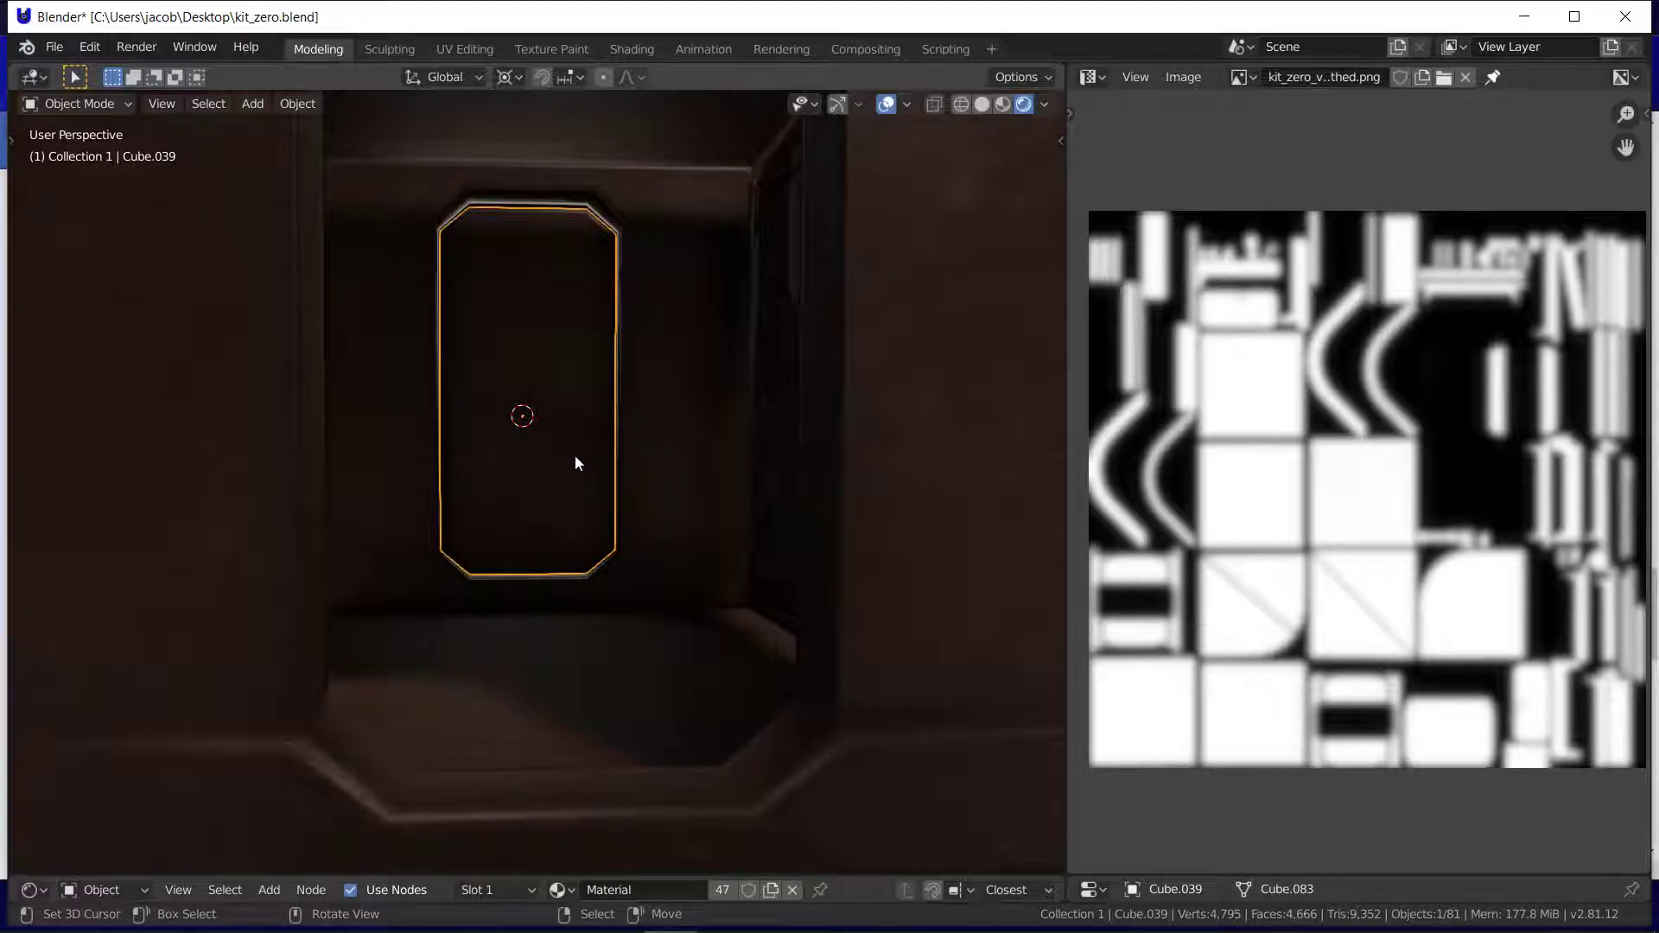
key("g")
key("x")
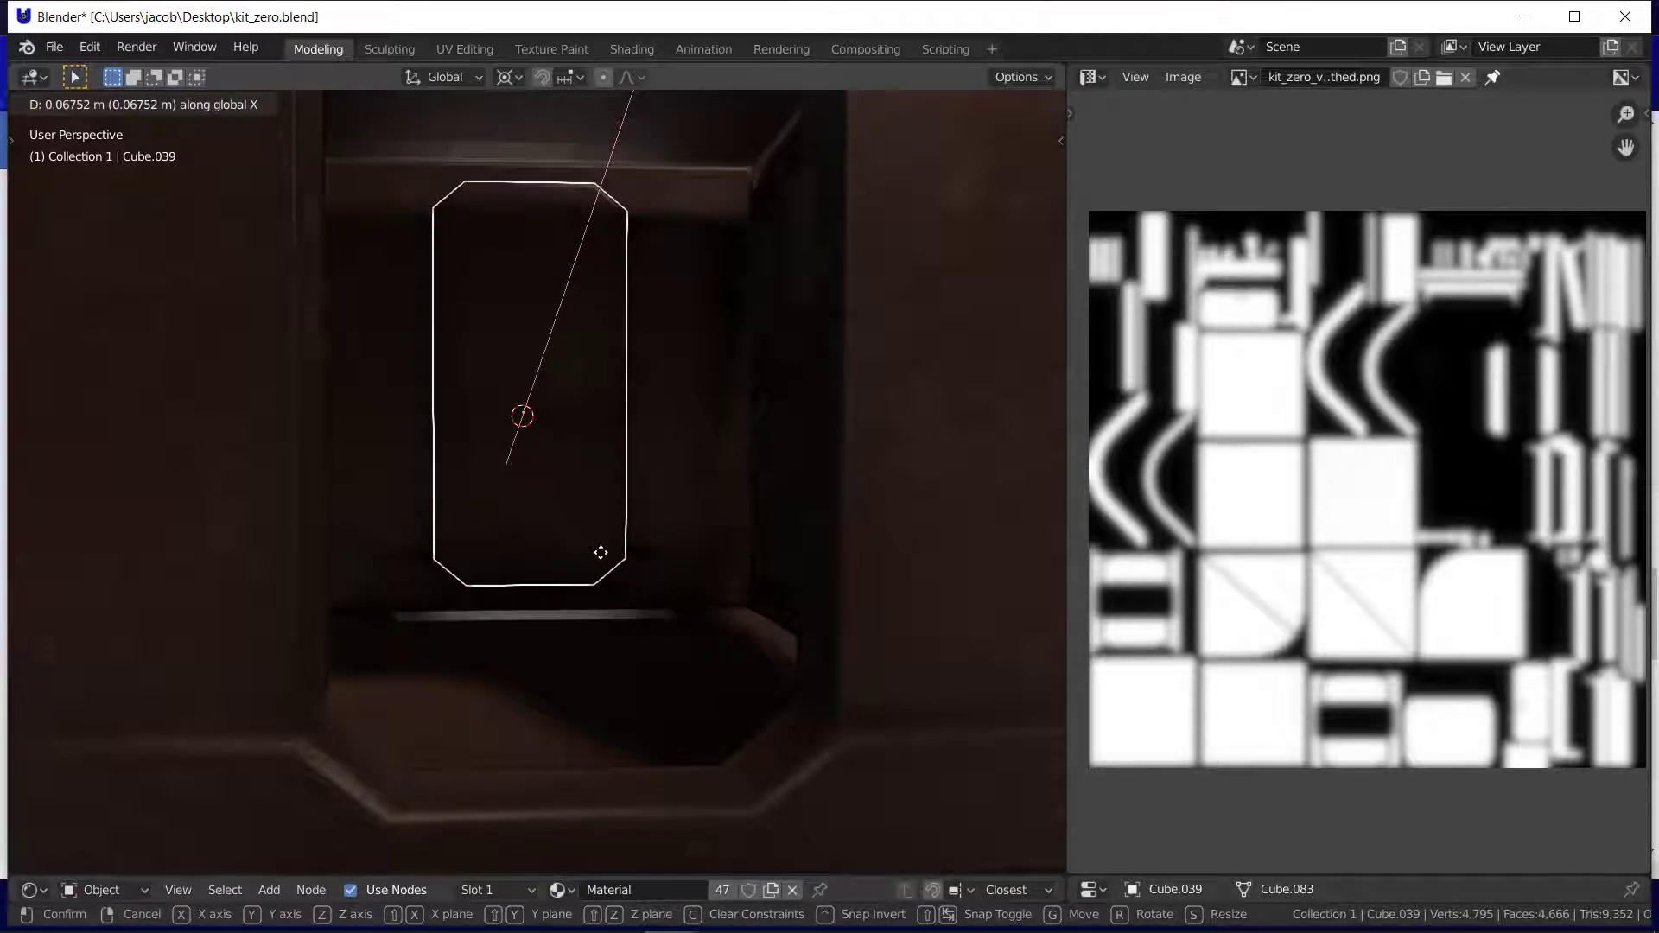
type(".1")
key("Return")
Step: Slide the door panel aside by 0.1 m along the global Y axis
type("gy")
type(".")
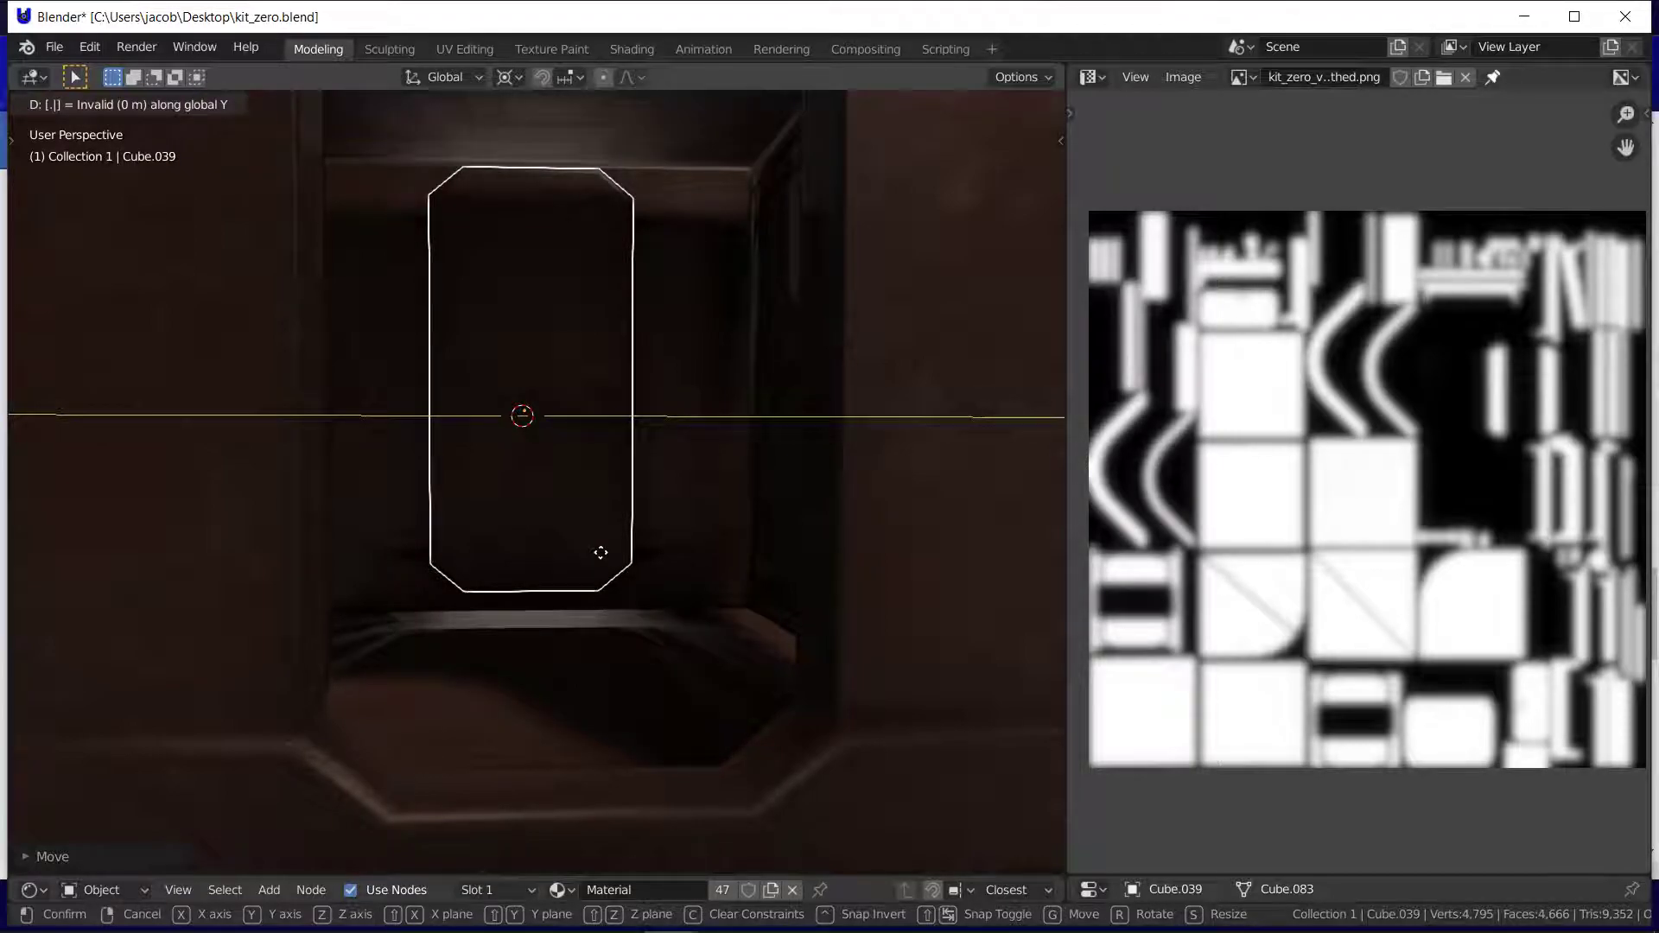
type("1")
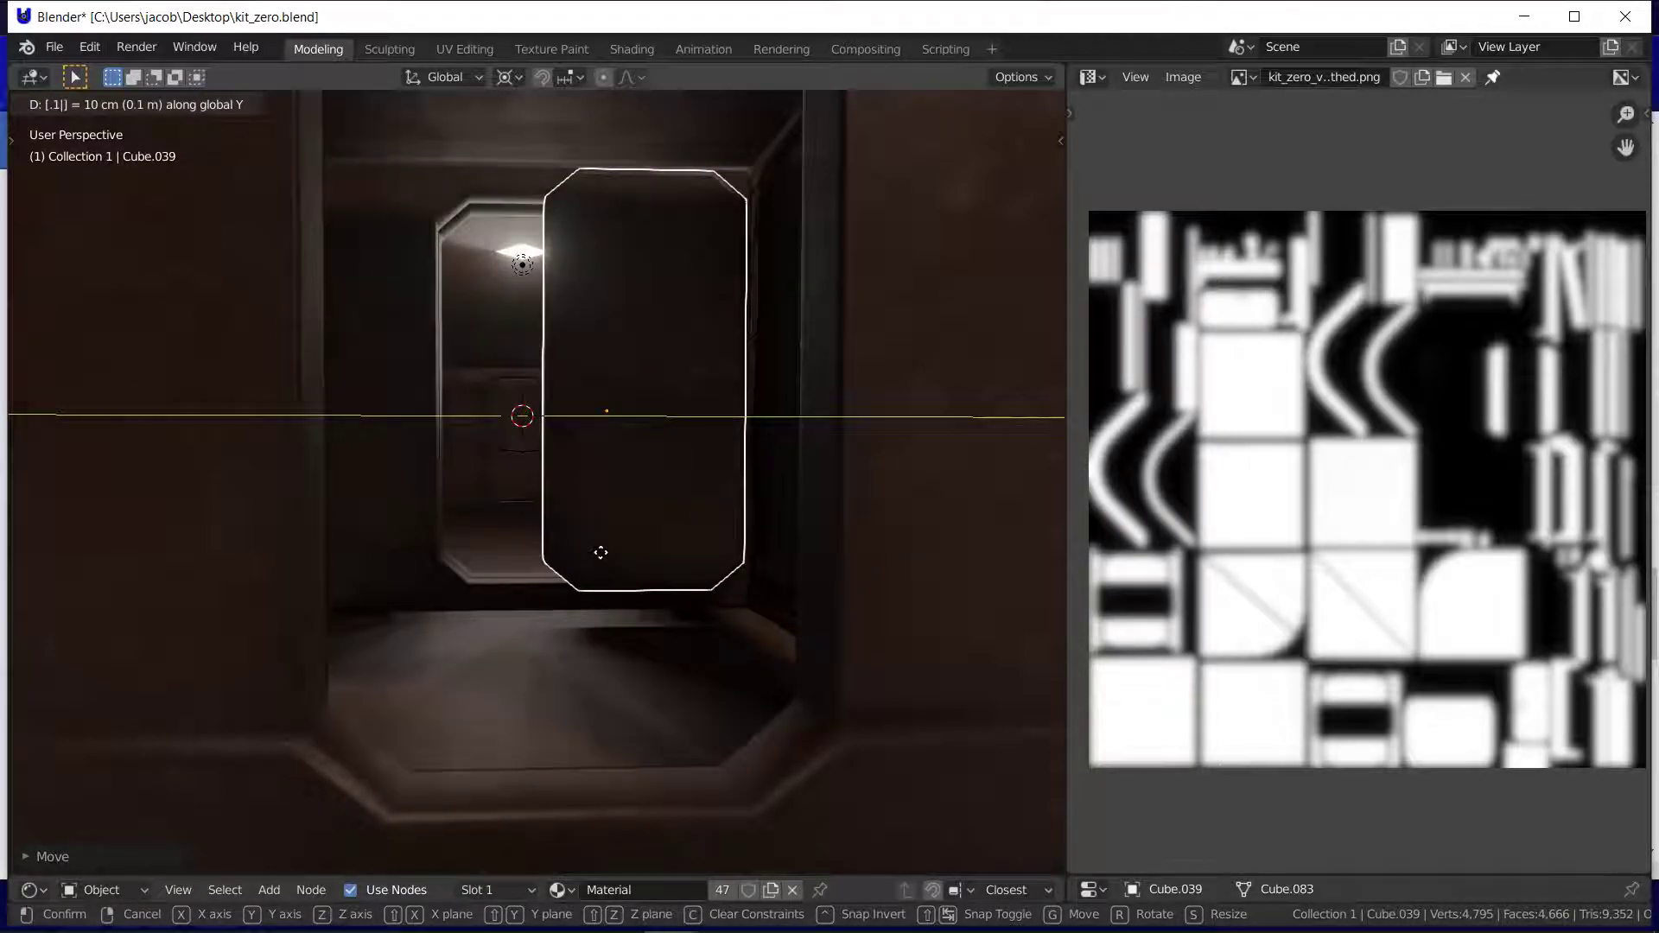
key("Return")
Step: Walk through the opened doorway to inspect the lit interior, and return to view the building from outside
key("shift+grave")
key("w")
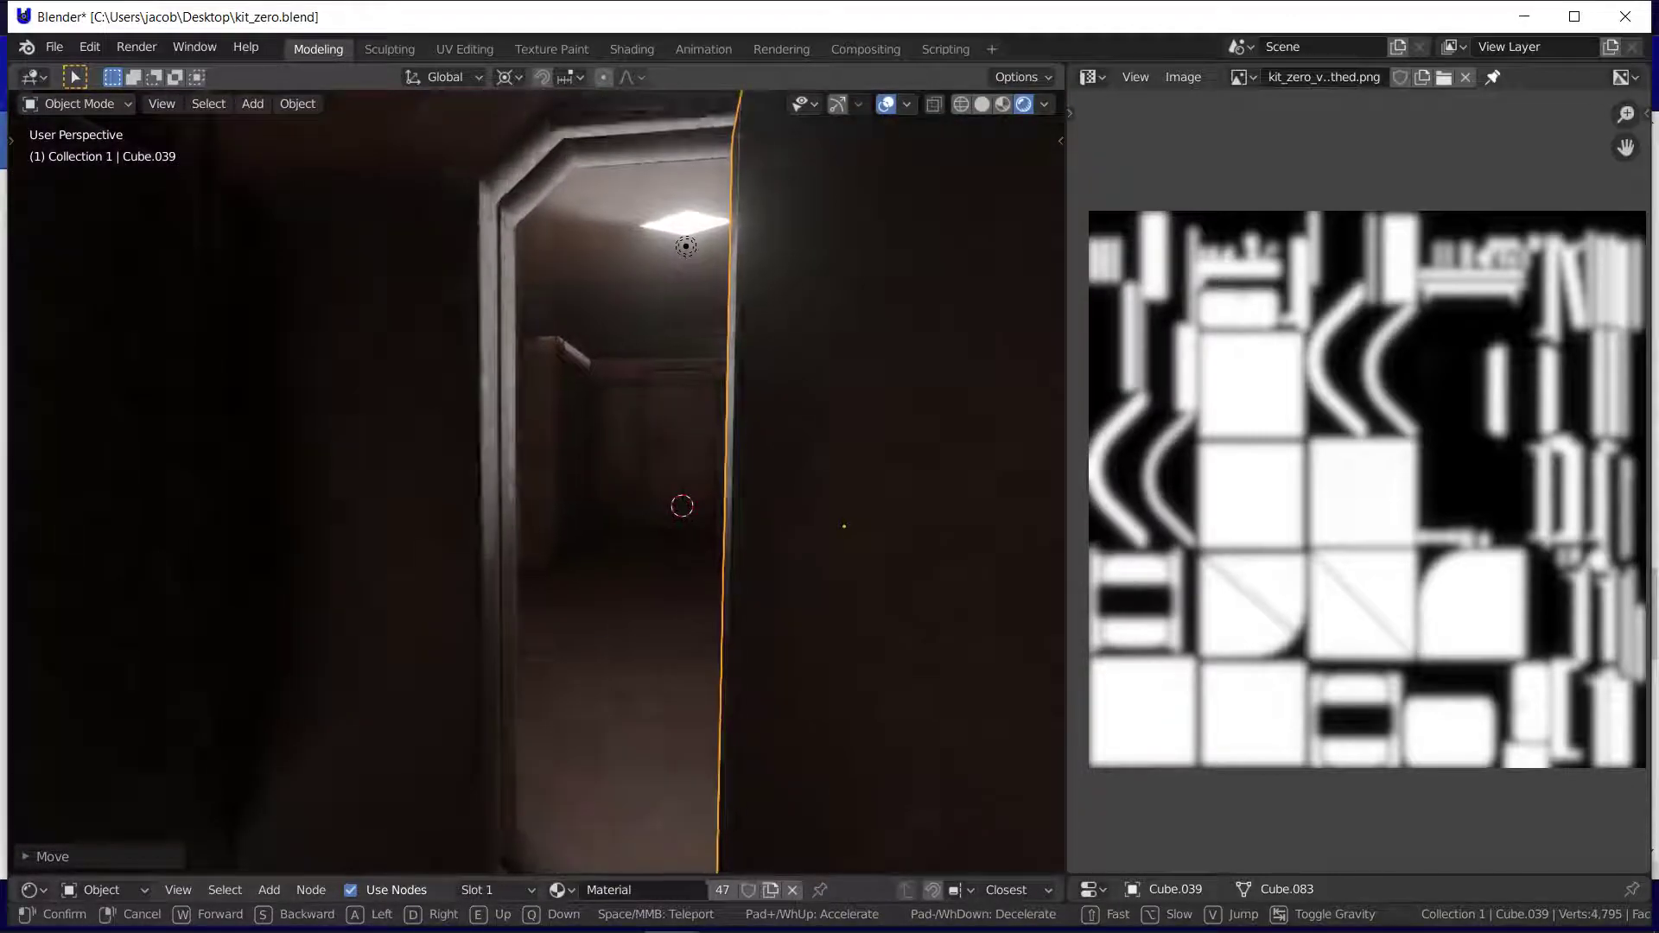
key("w")
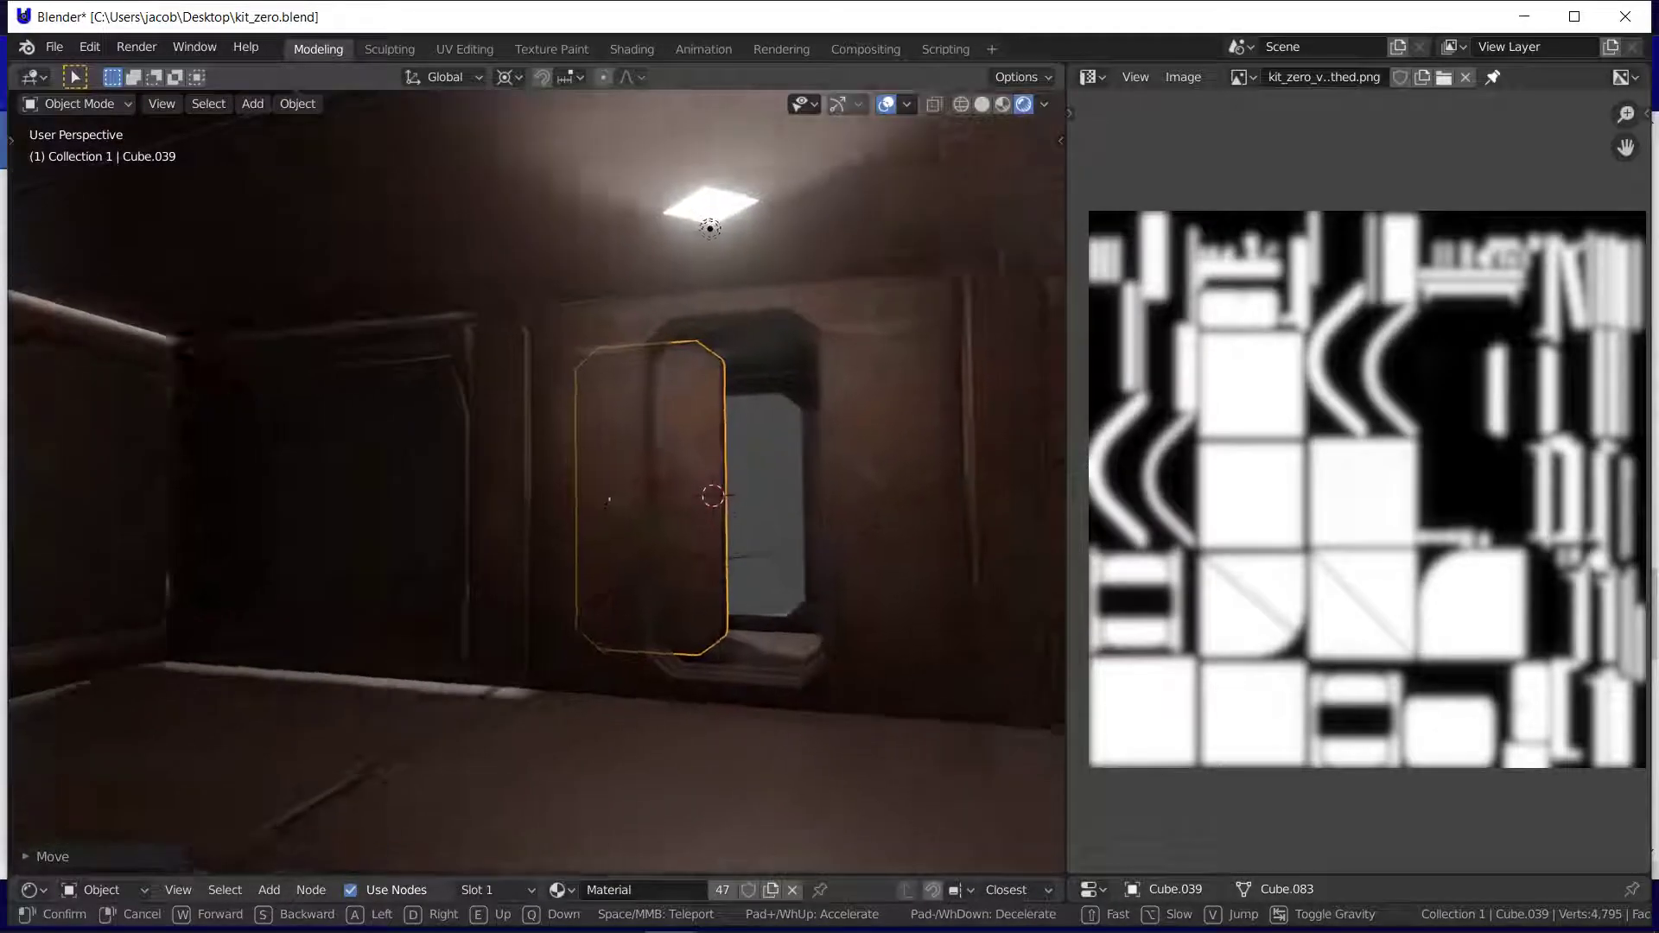
key("w")
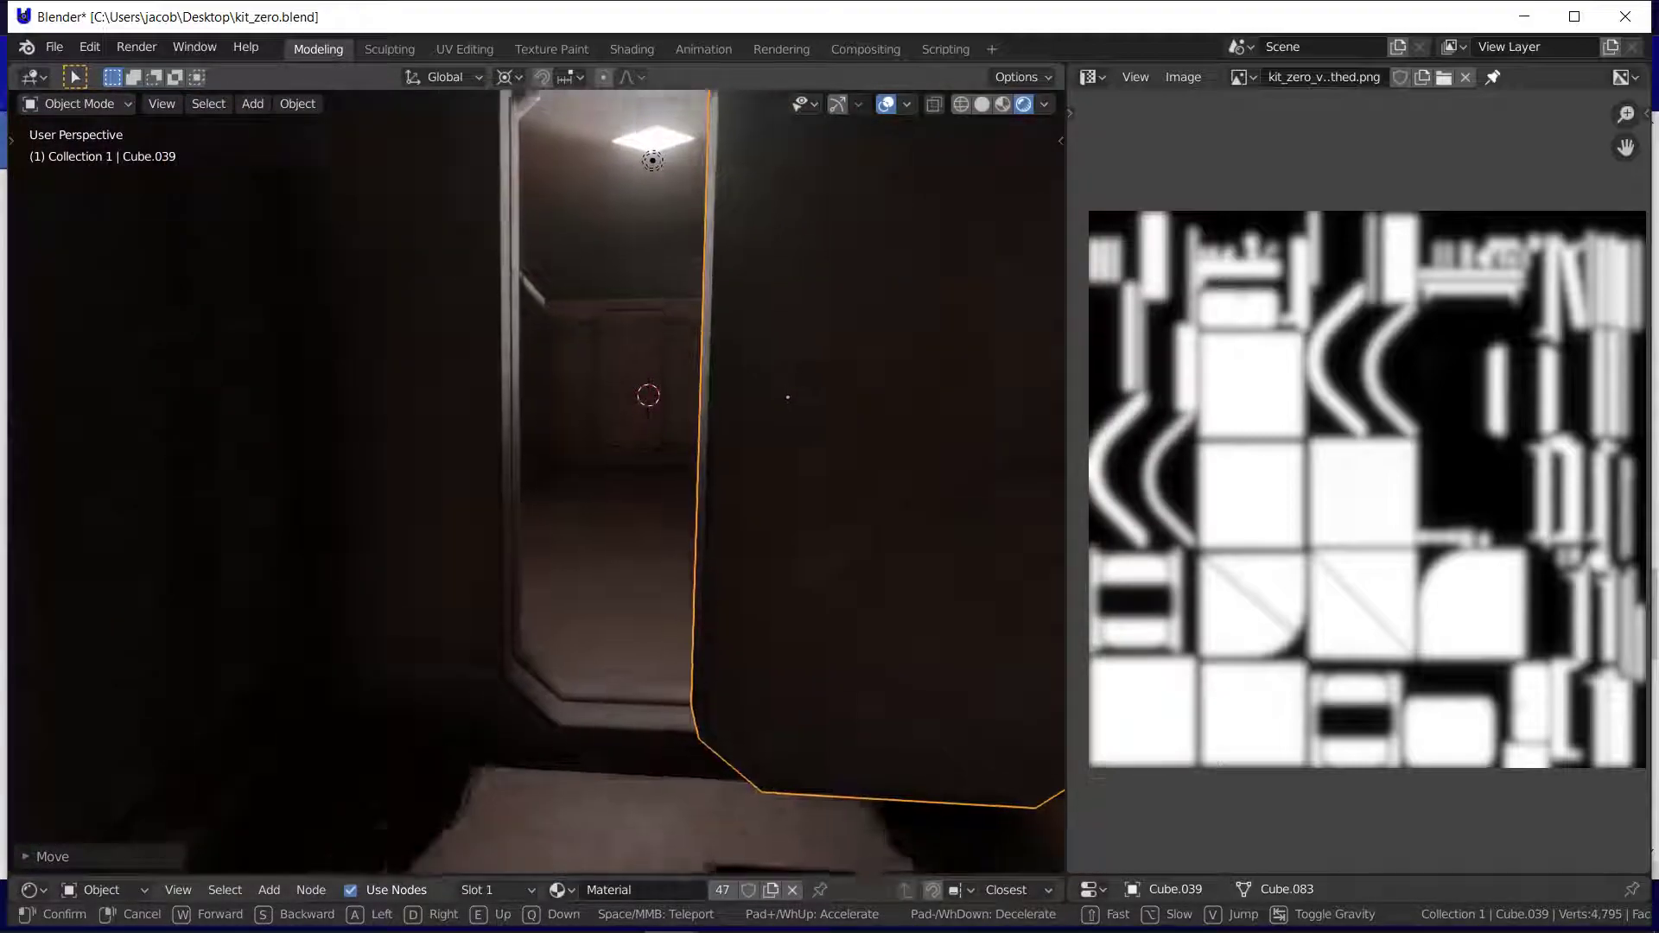
key("w")
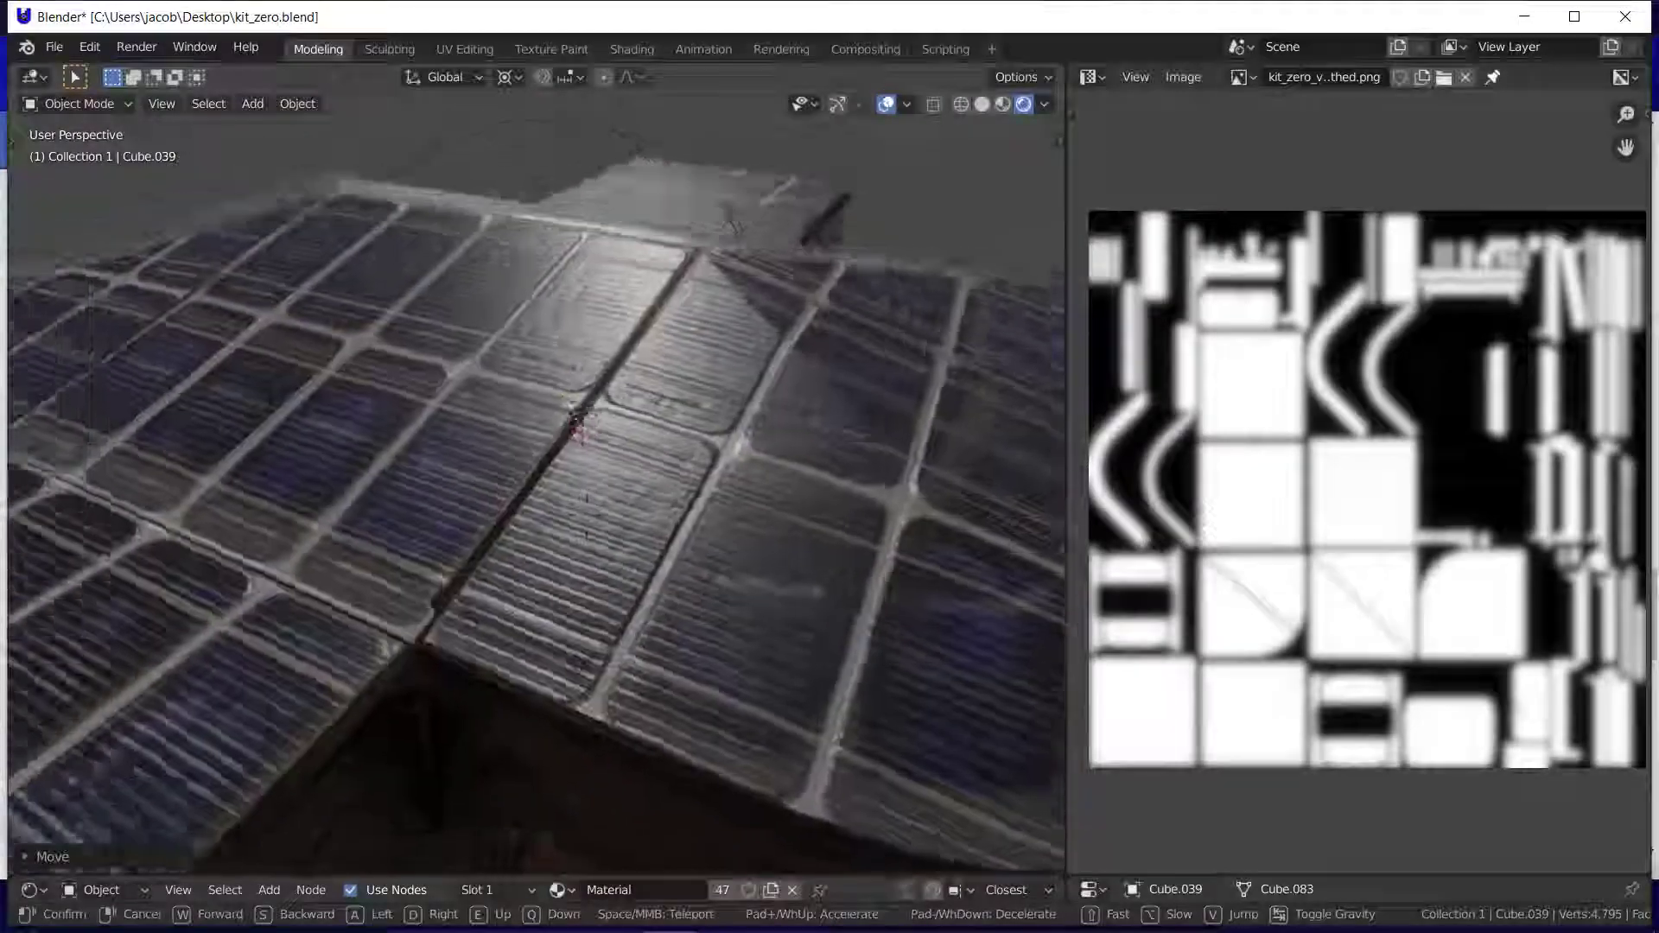
key("Escape")
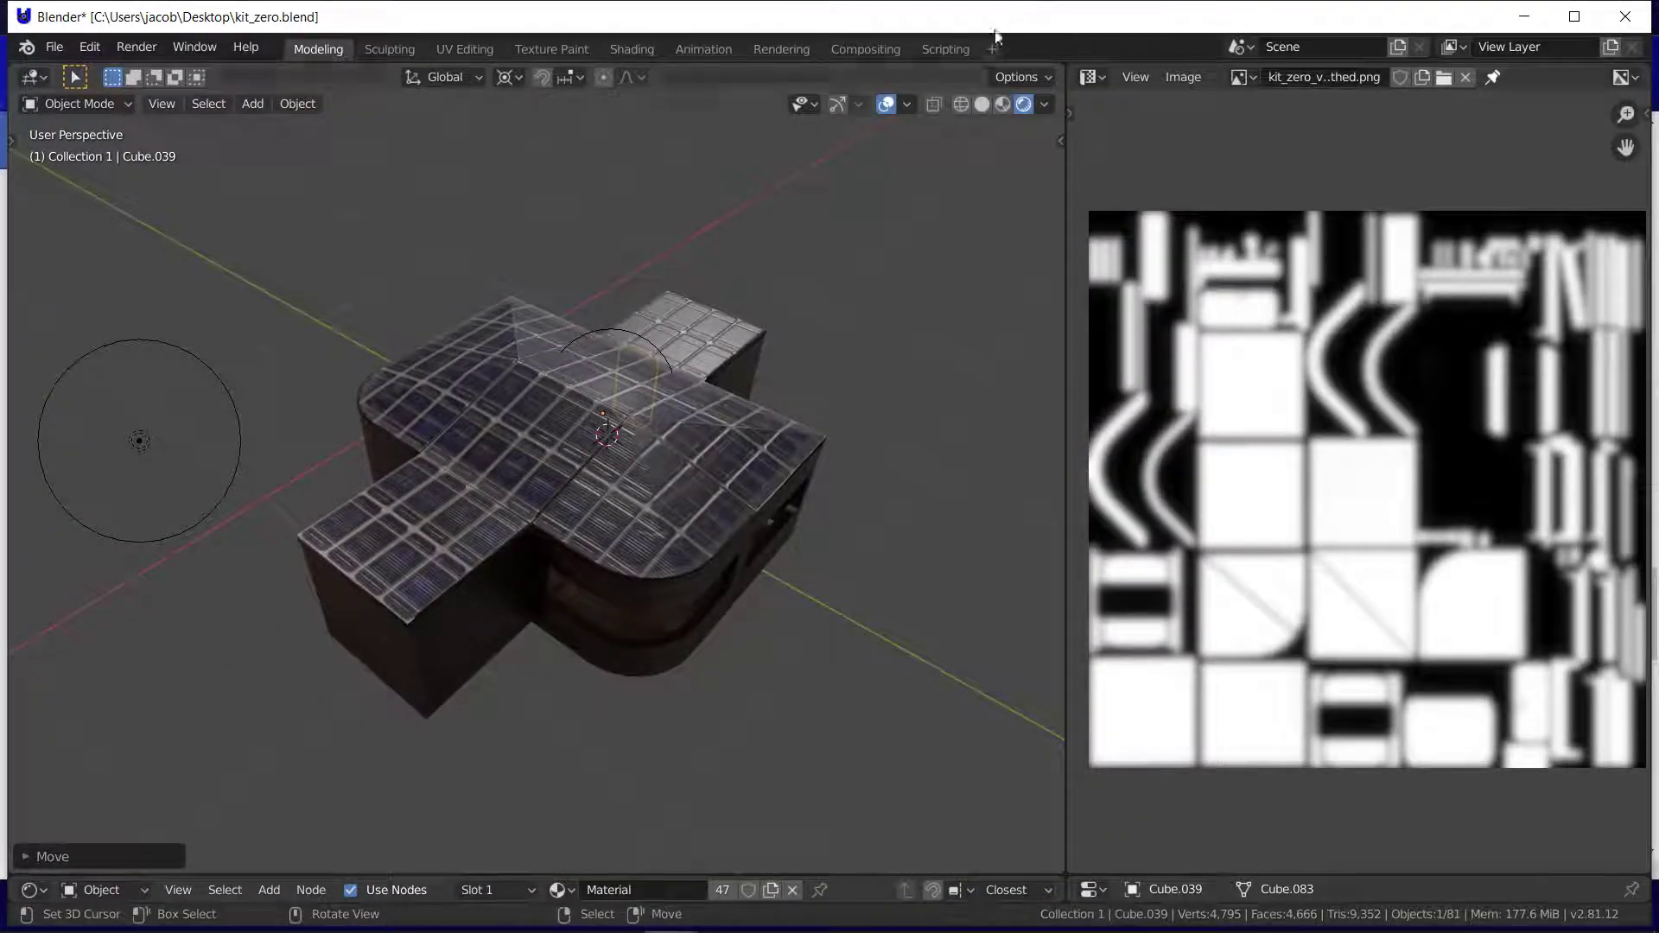
Step: Examine the central roof panel's corner and edge trim where the roof sections meet
key("shift+grave")
key("w")
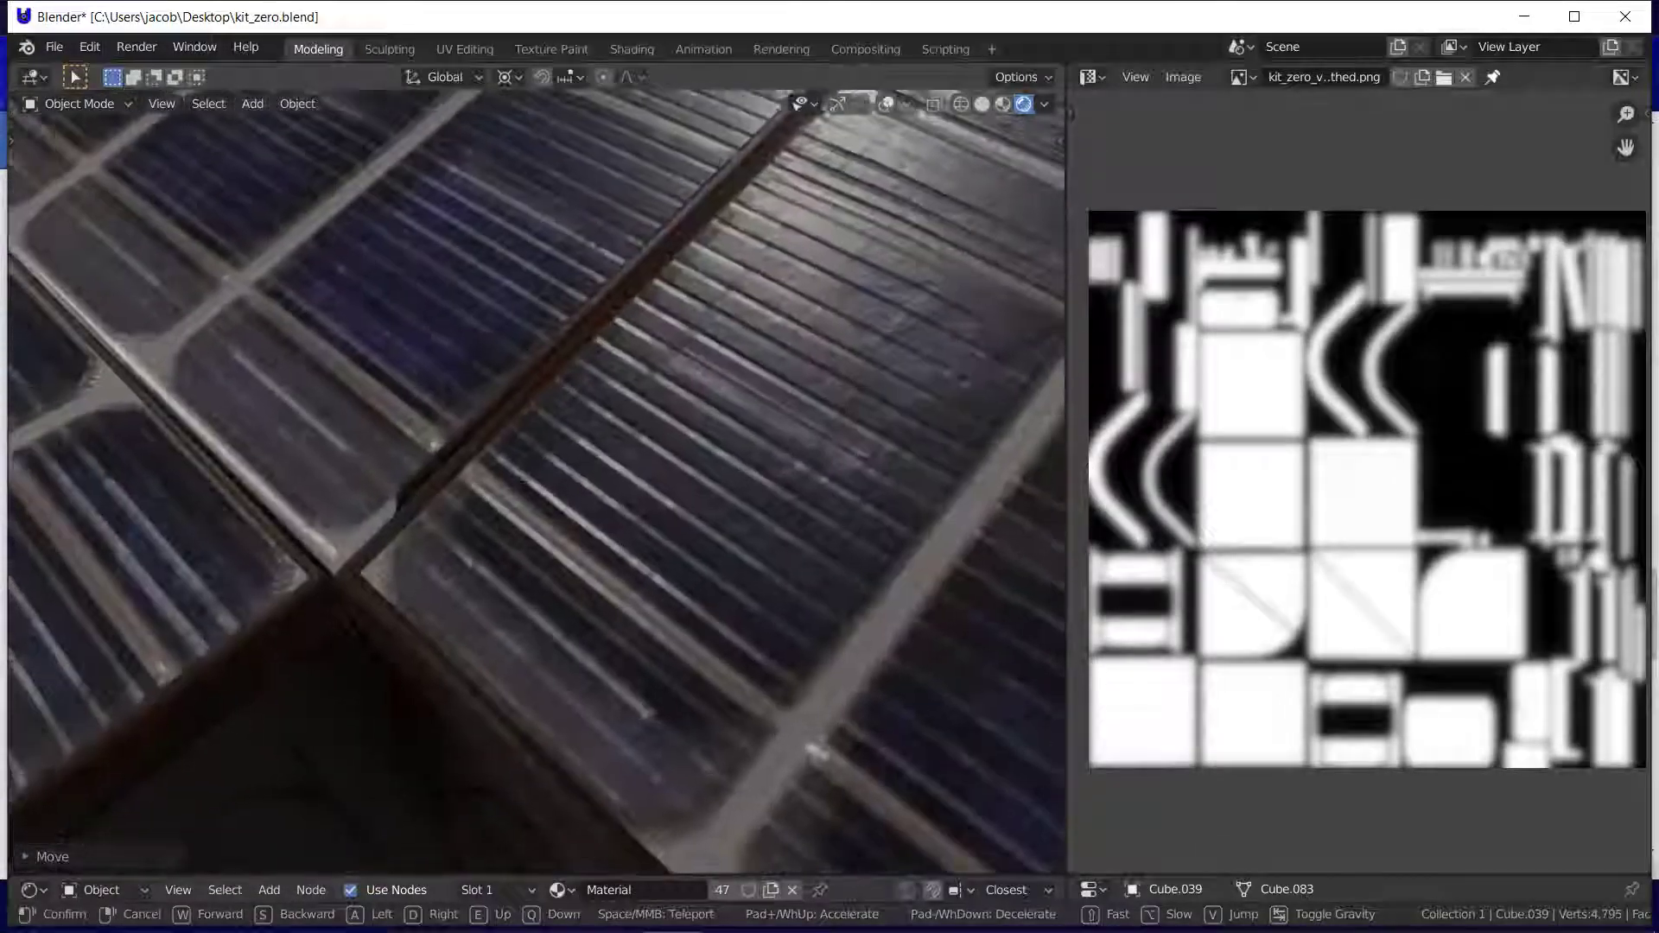
left_click(537, 481)
key("shift+grave")
key("s")
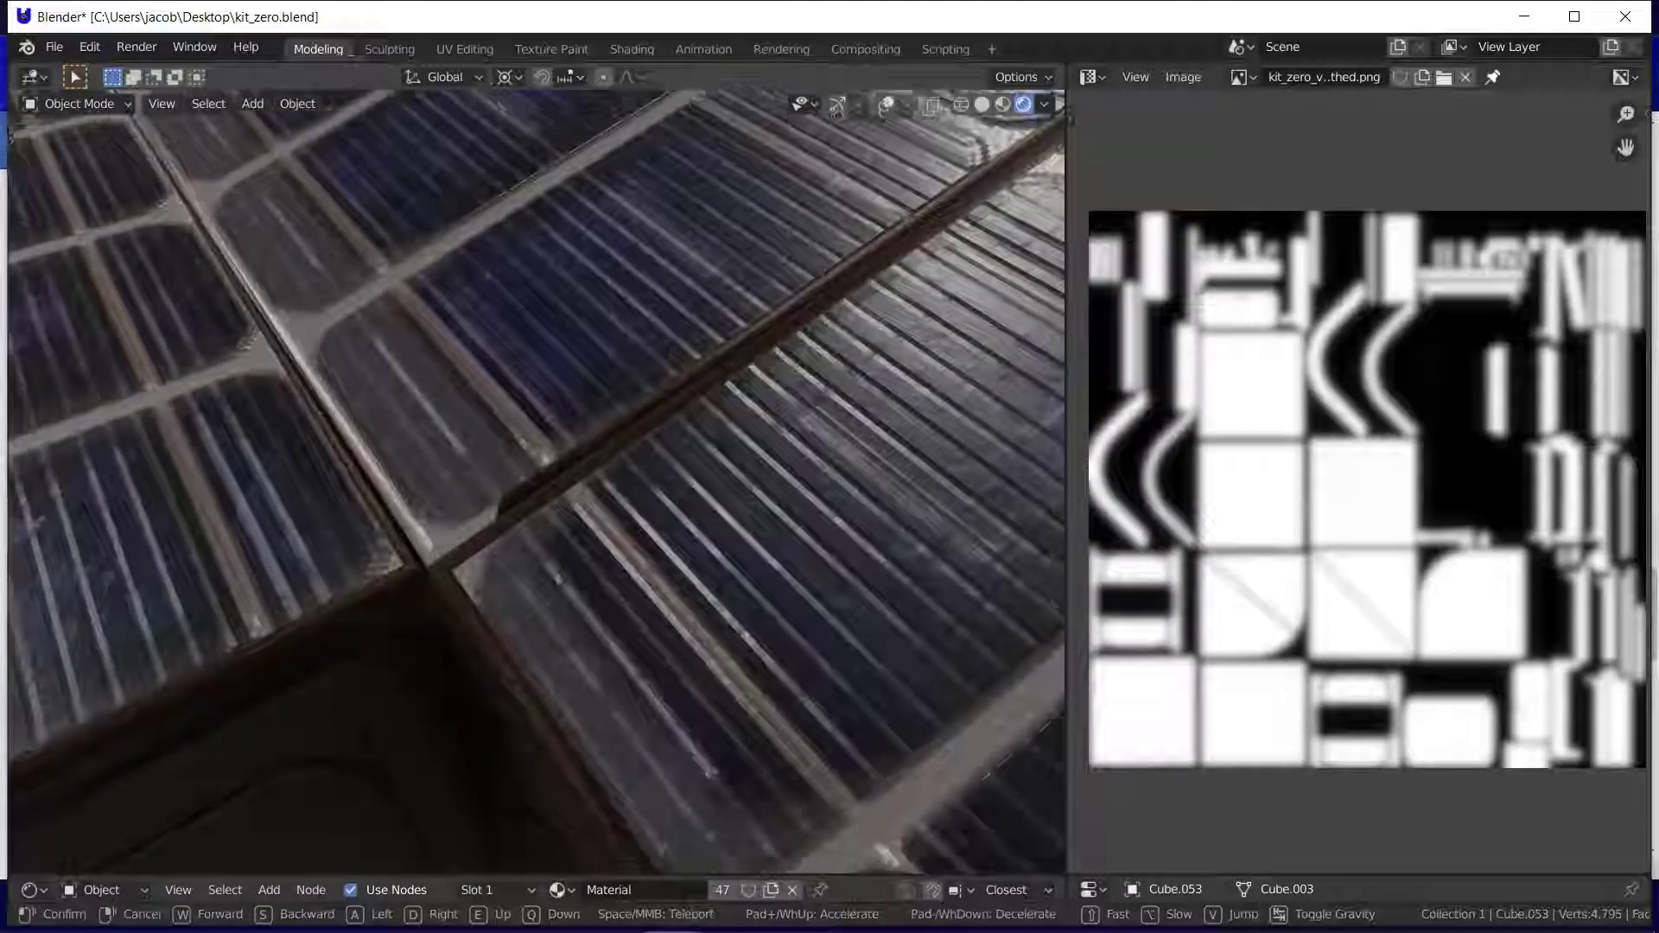
key("q")
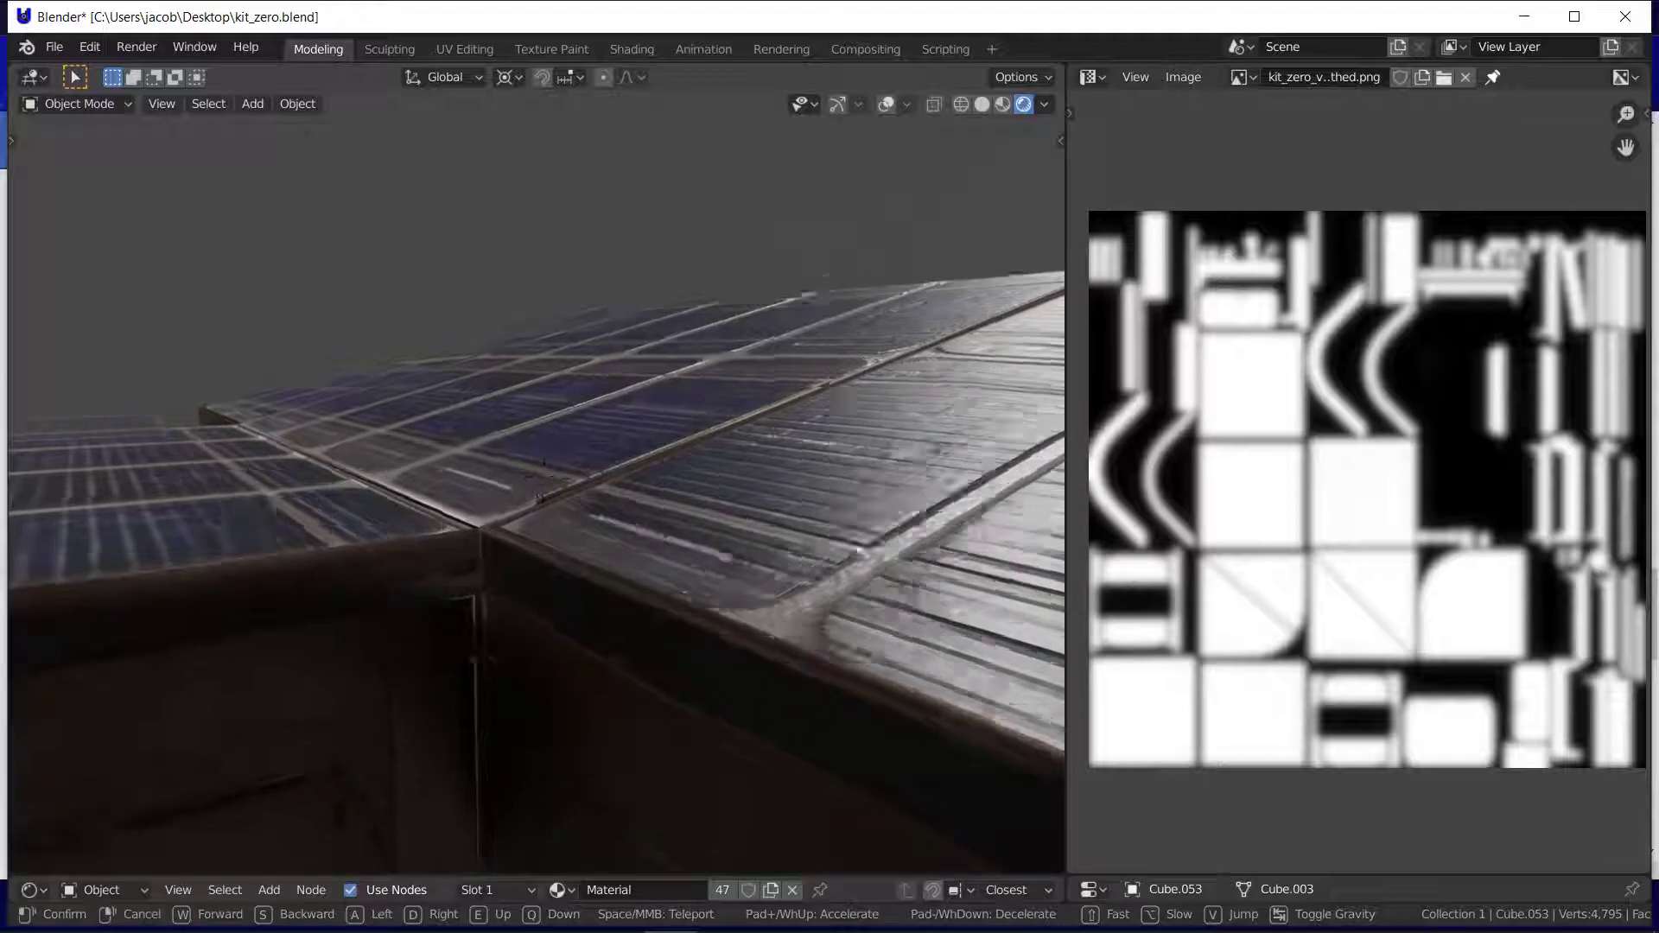
key("q")
key("e")
key("a")
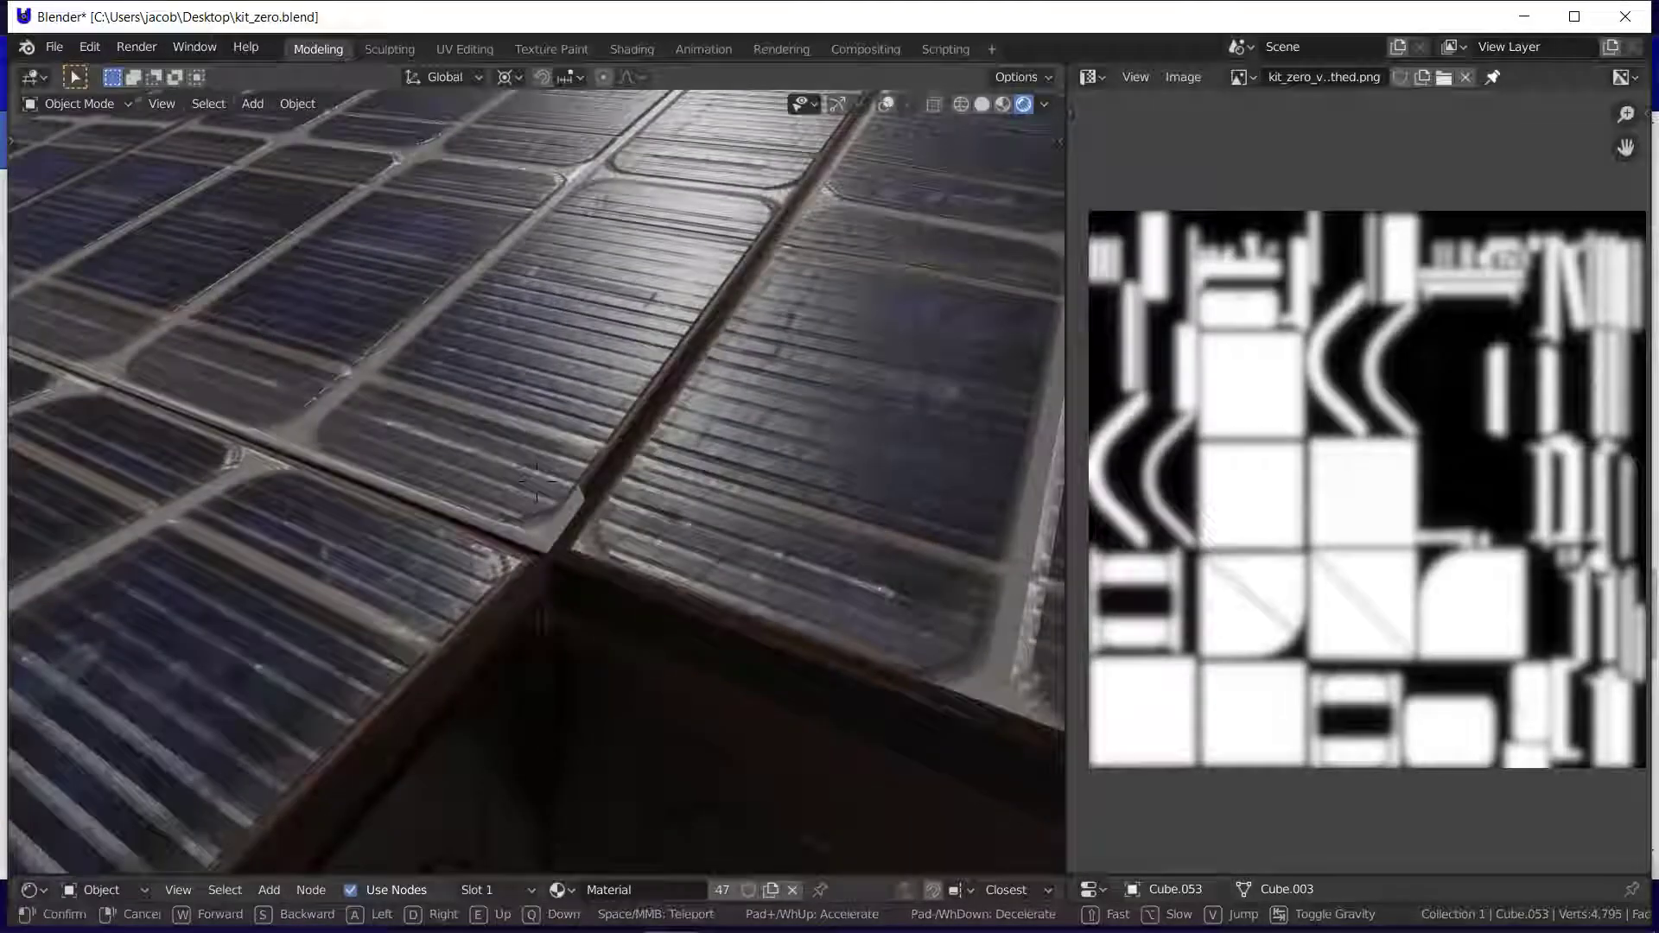
left_click(545, 521)
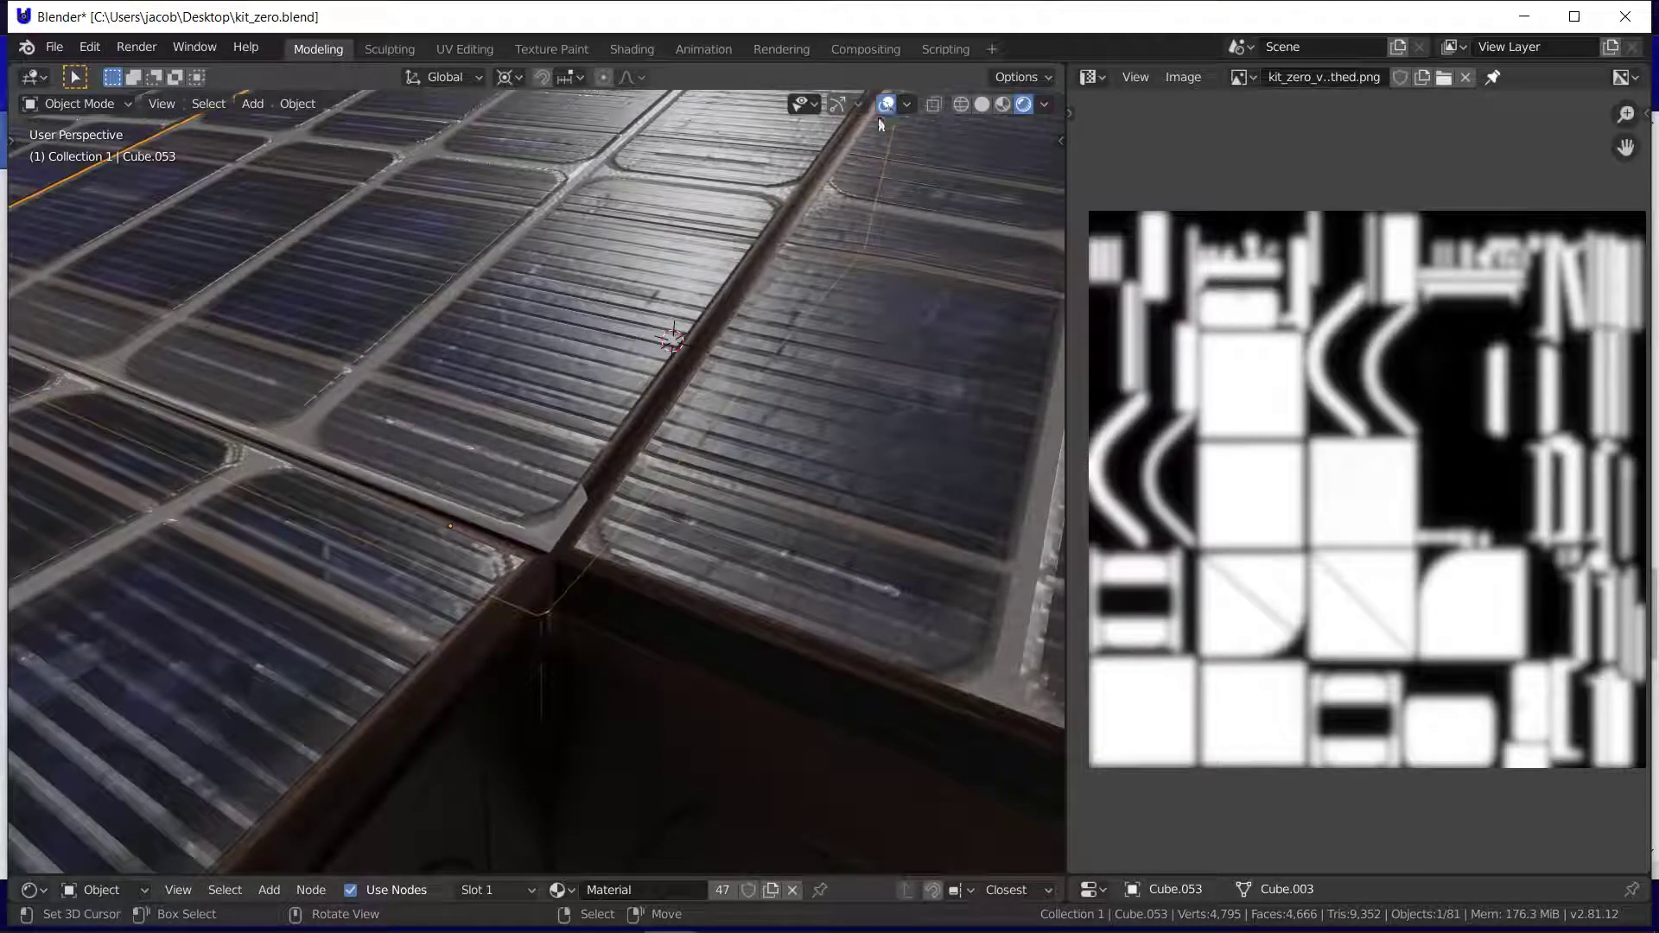
Step: Select the ring of narrow edge faces around the central roof panel and switch the object to Vertex Paint mode
key("Tab")
left_click(528, 382)
left_click(545, 541, "alt")
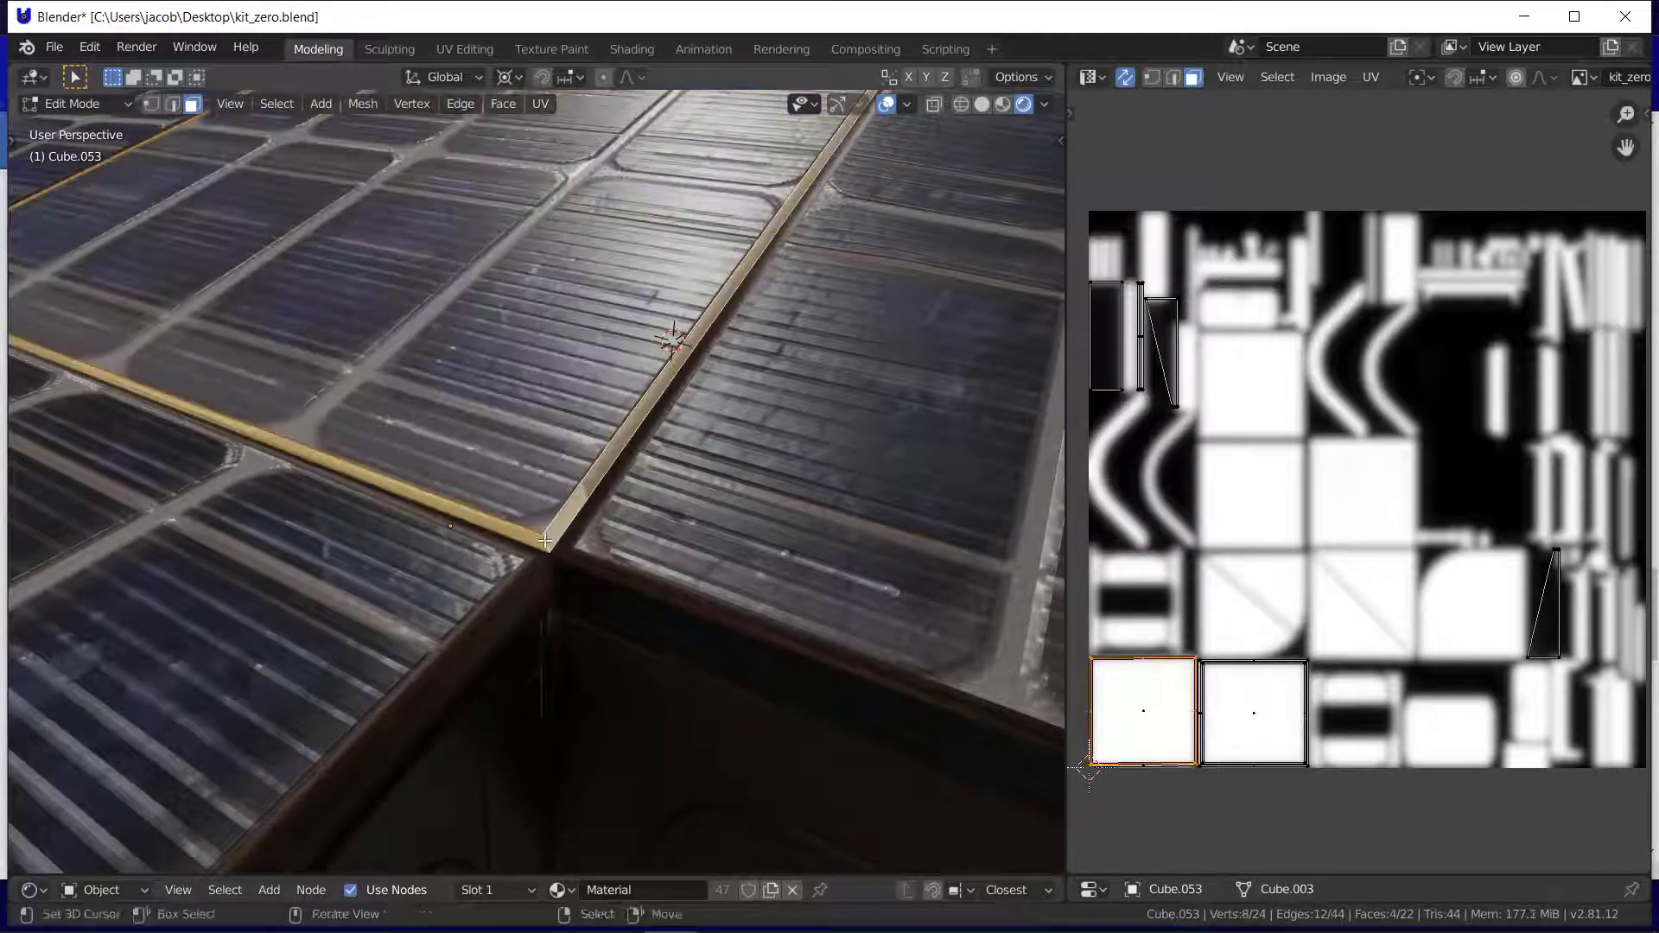
left_click(122, 105)
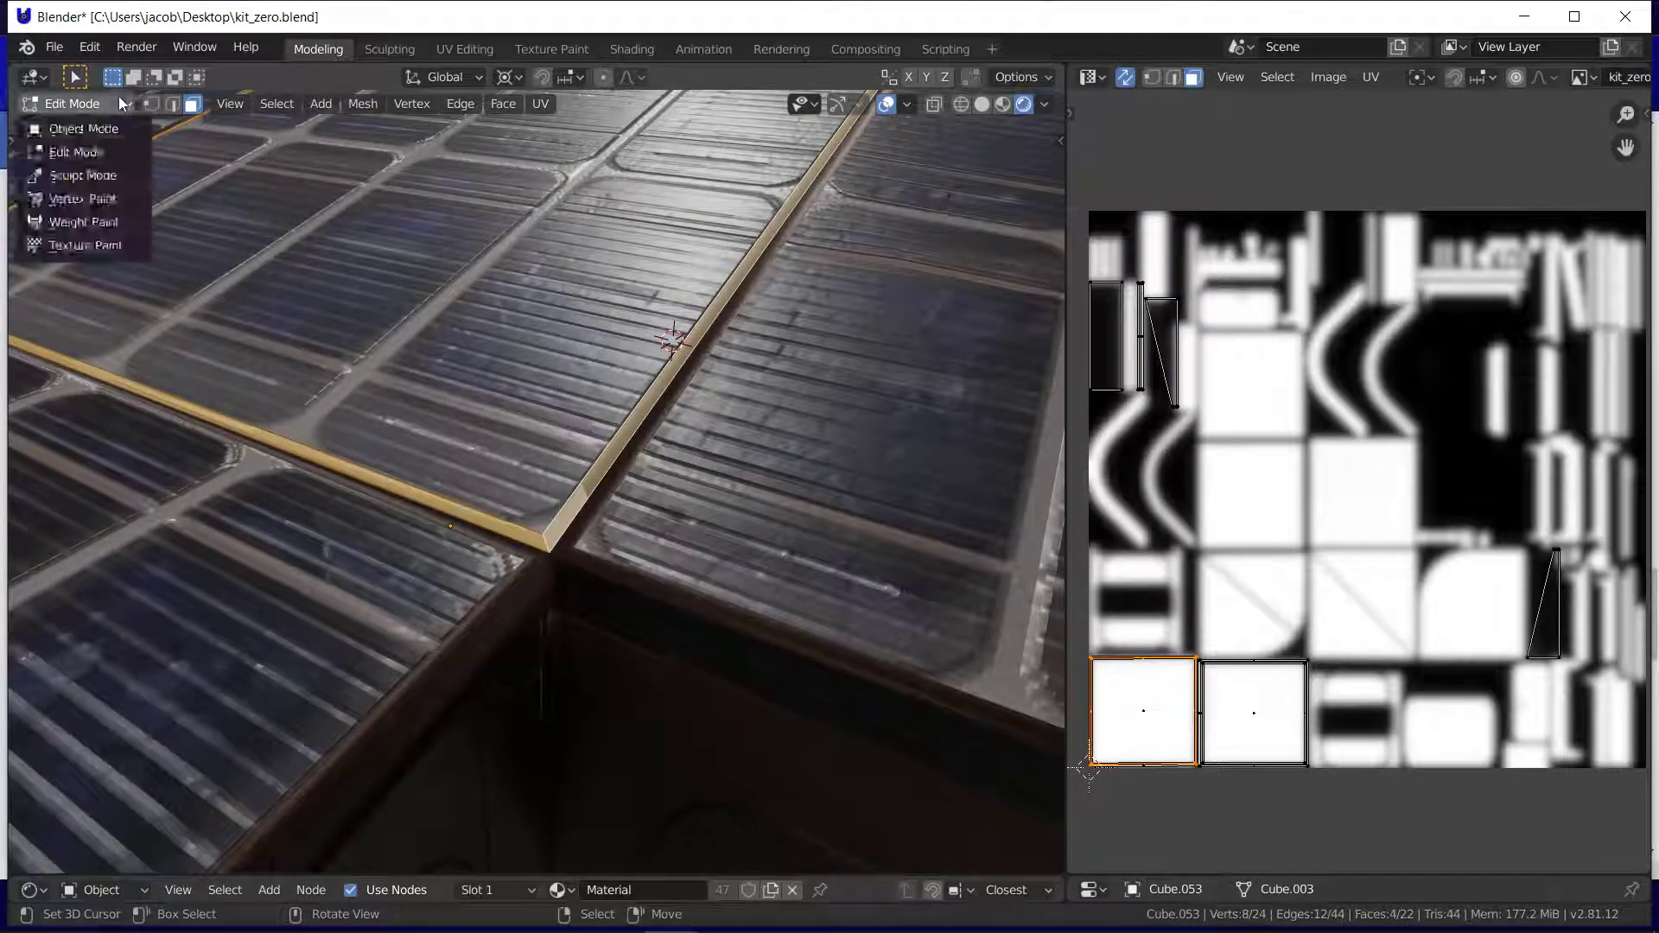
left_click(119, 200)
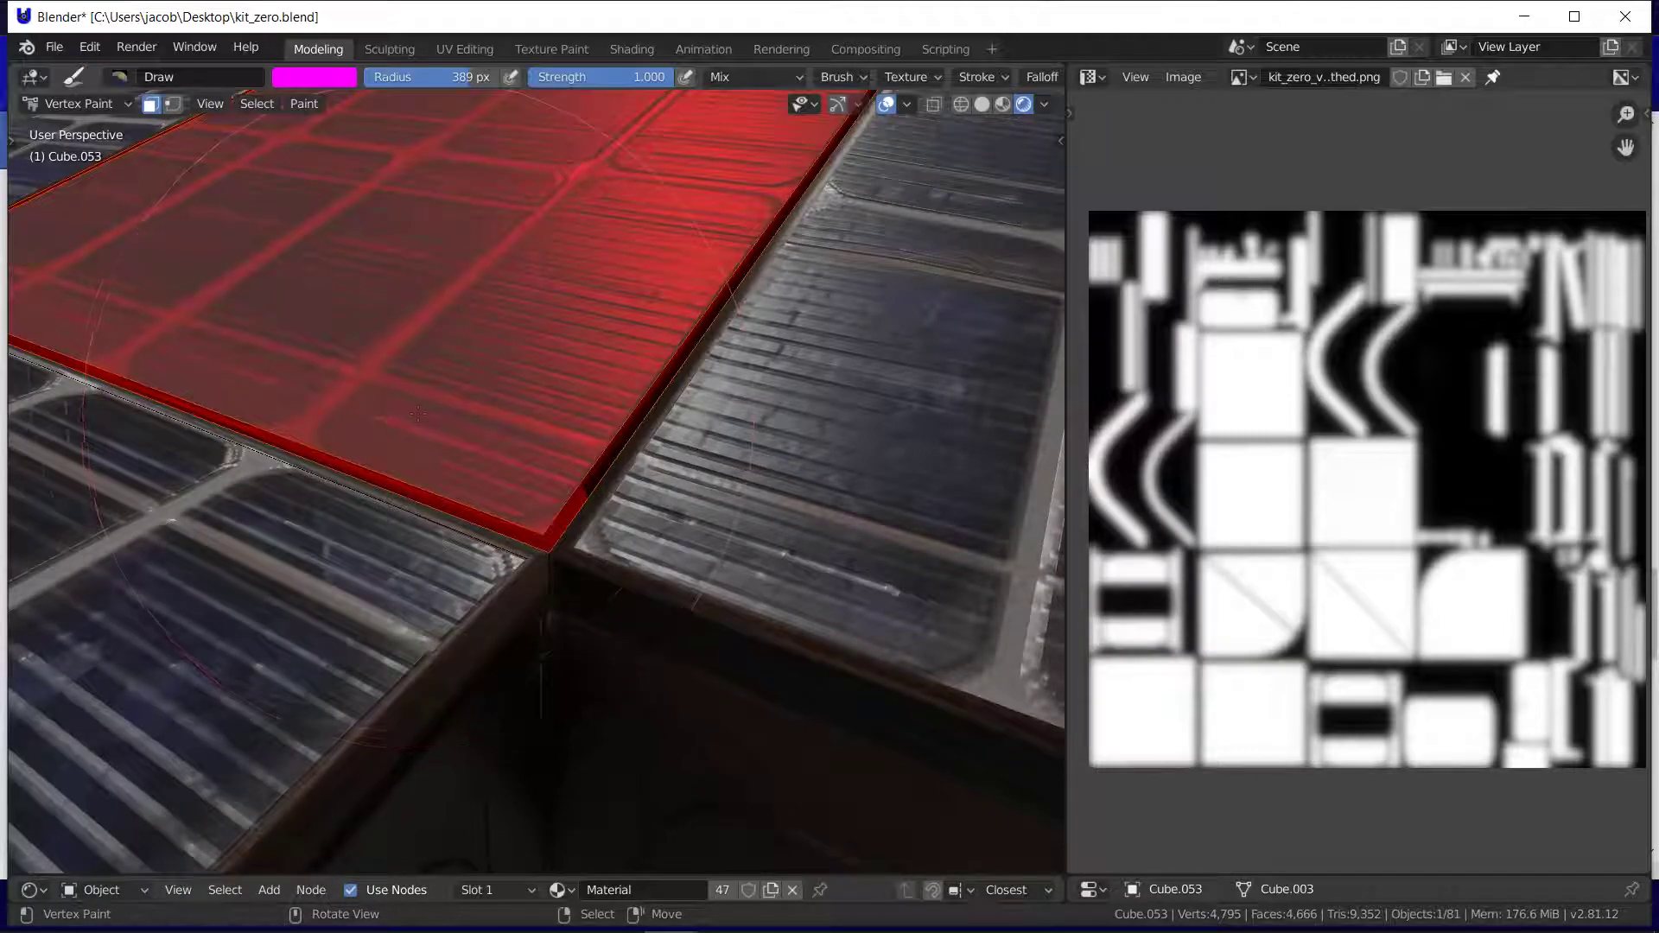
Step: Fill the selected edge faces around the central roof panel with the magenta vertex colour and return to Object Mode
key("shift+grave")
key("s")
key("a")
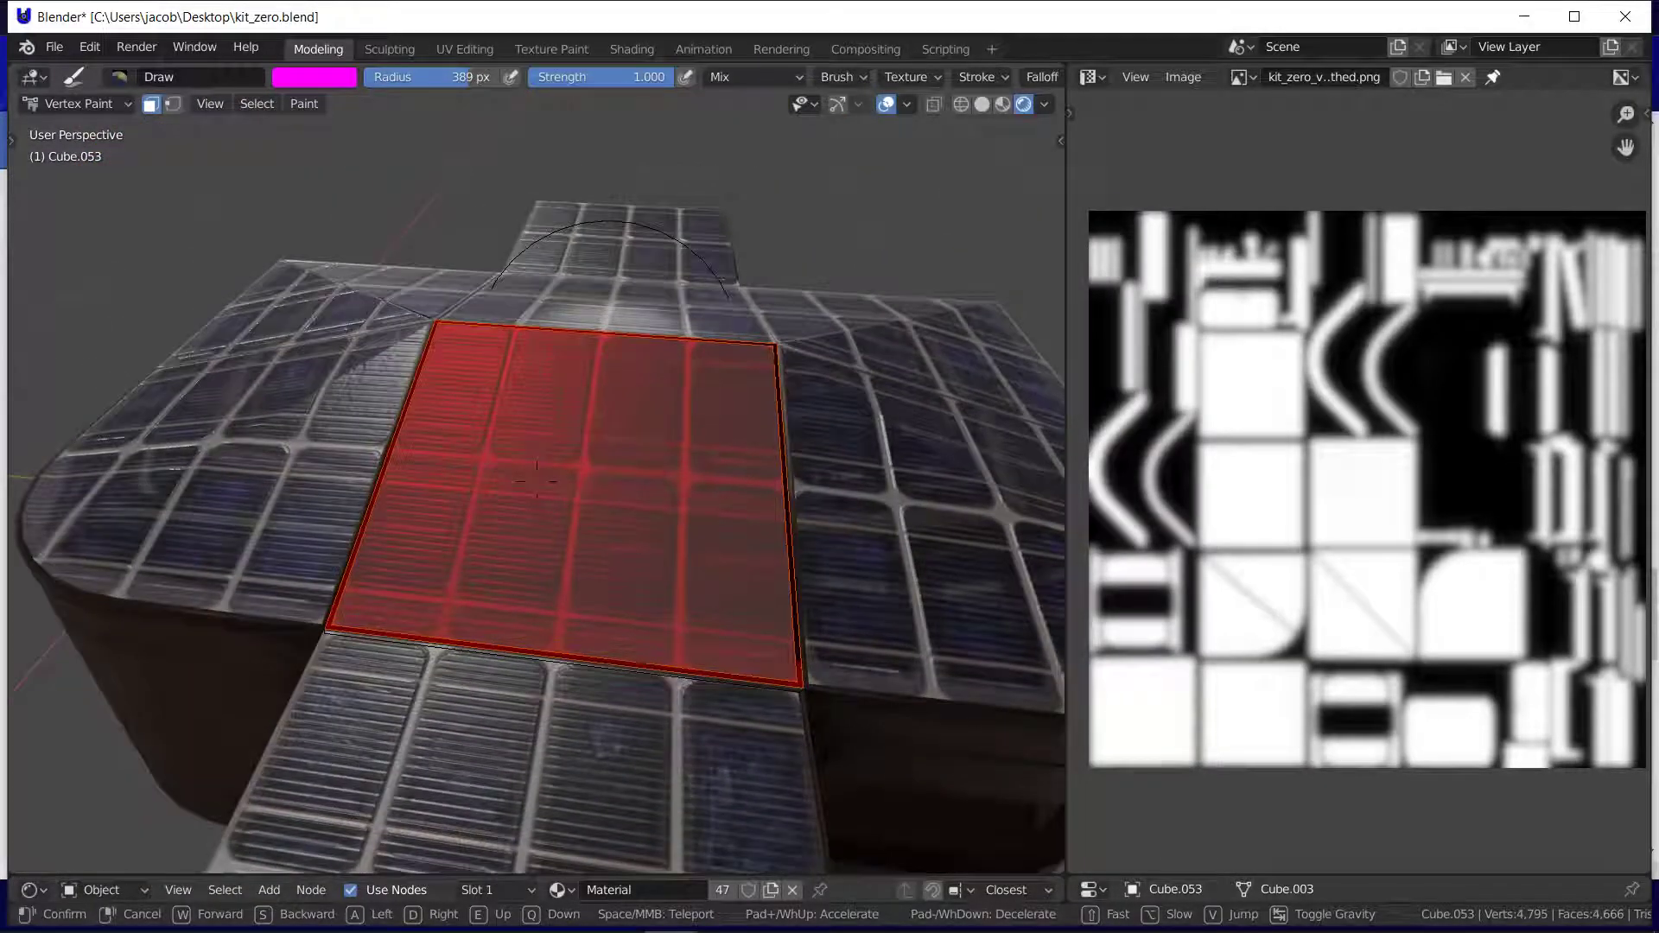
key("w")
left_click(535, 487)
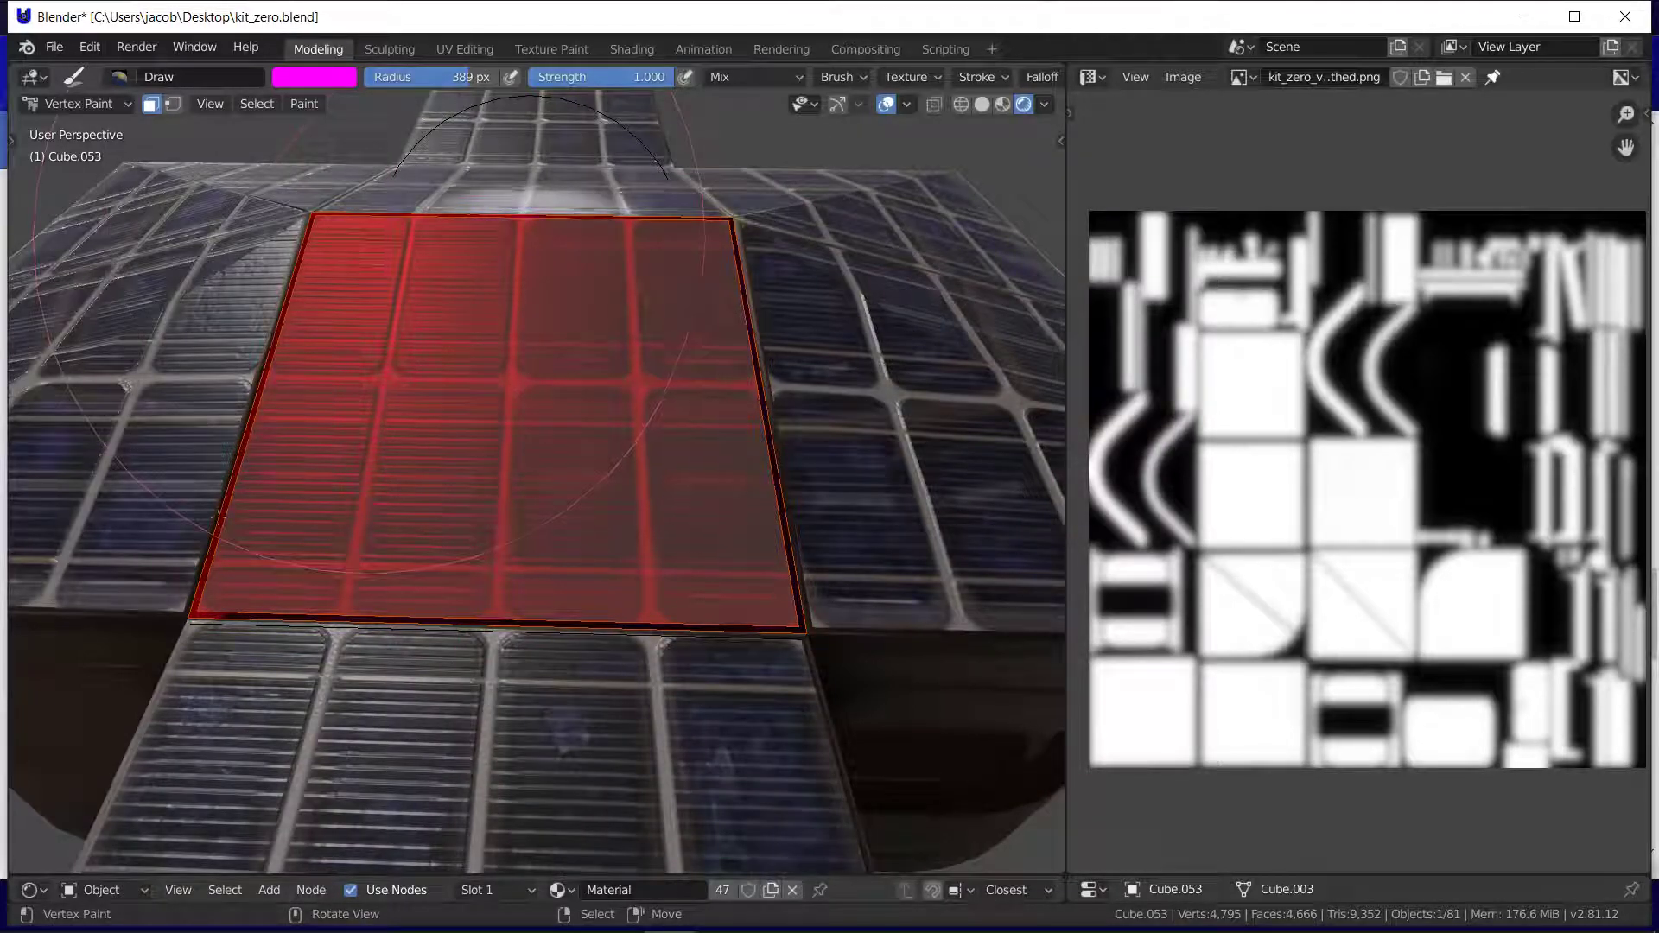
left_click(32, 105)
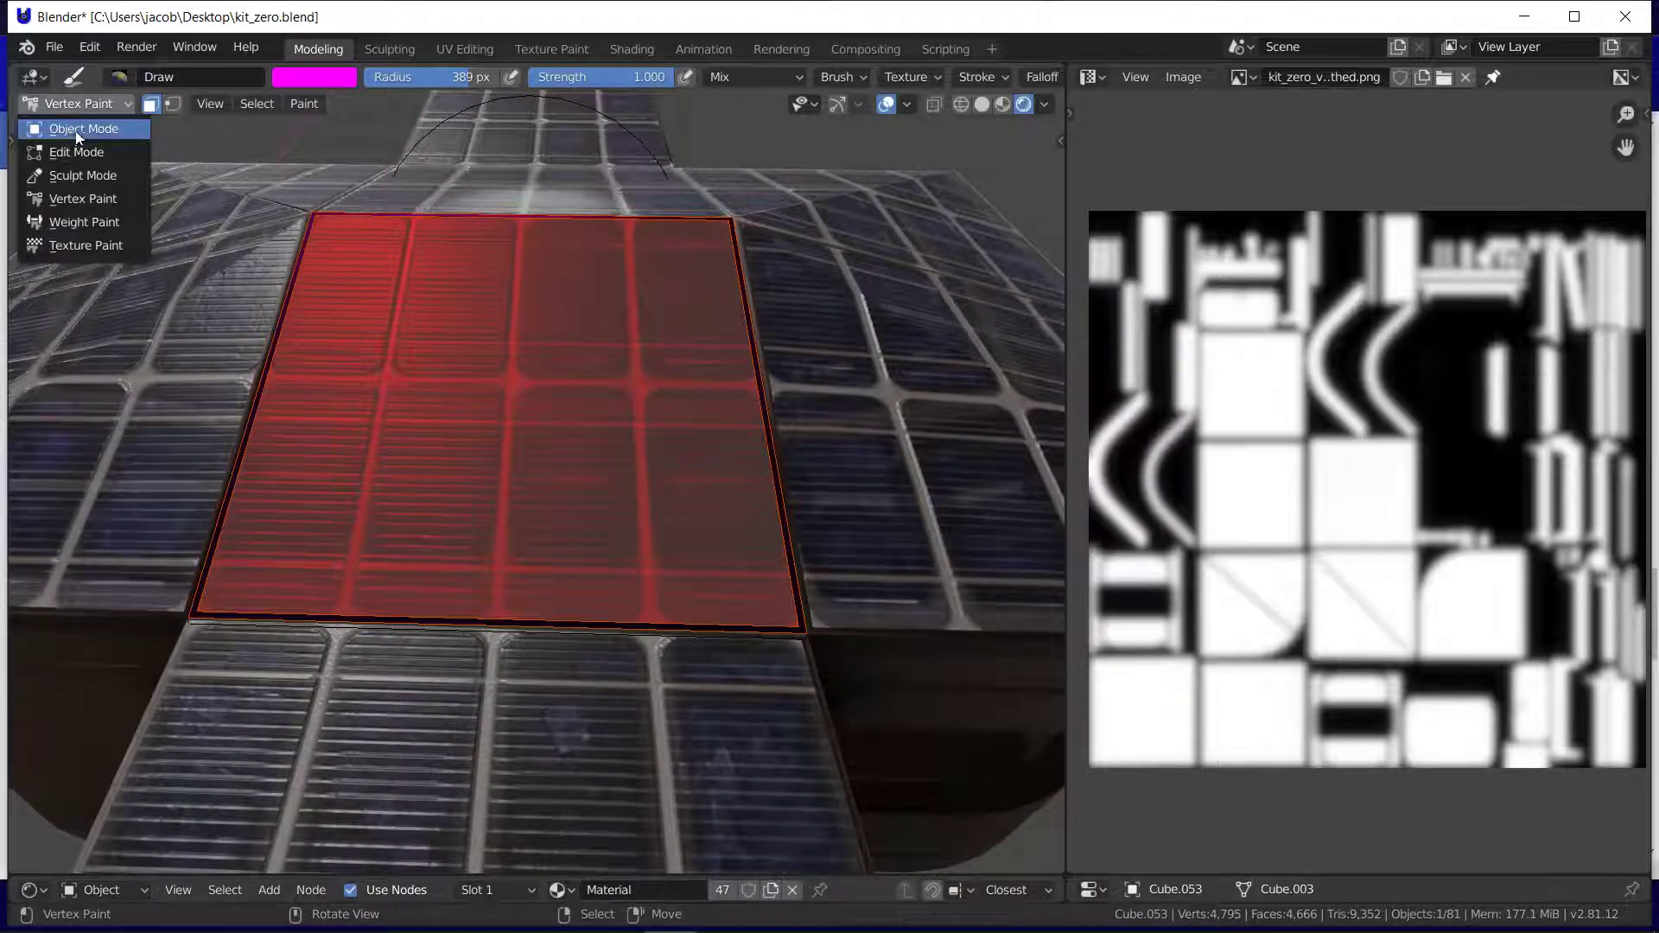
left_click(60, 122)
Step: Enter Edit Mode on the rounded corner roof piece and select the narrow edge faces around its outline and diagonal seam
key("shift+grave")
key("s")
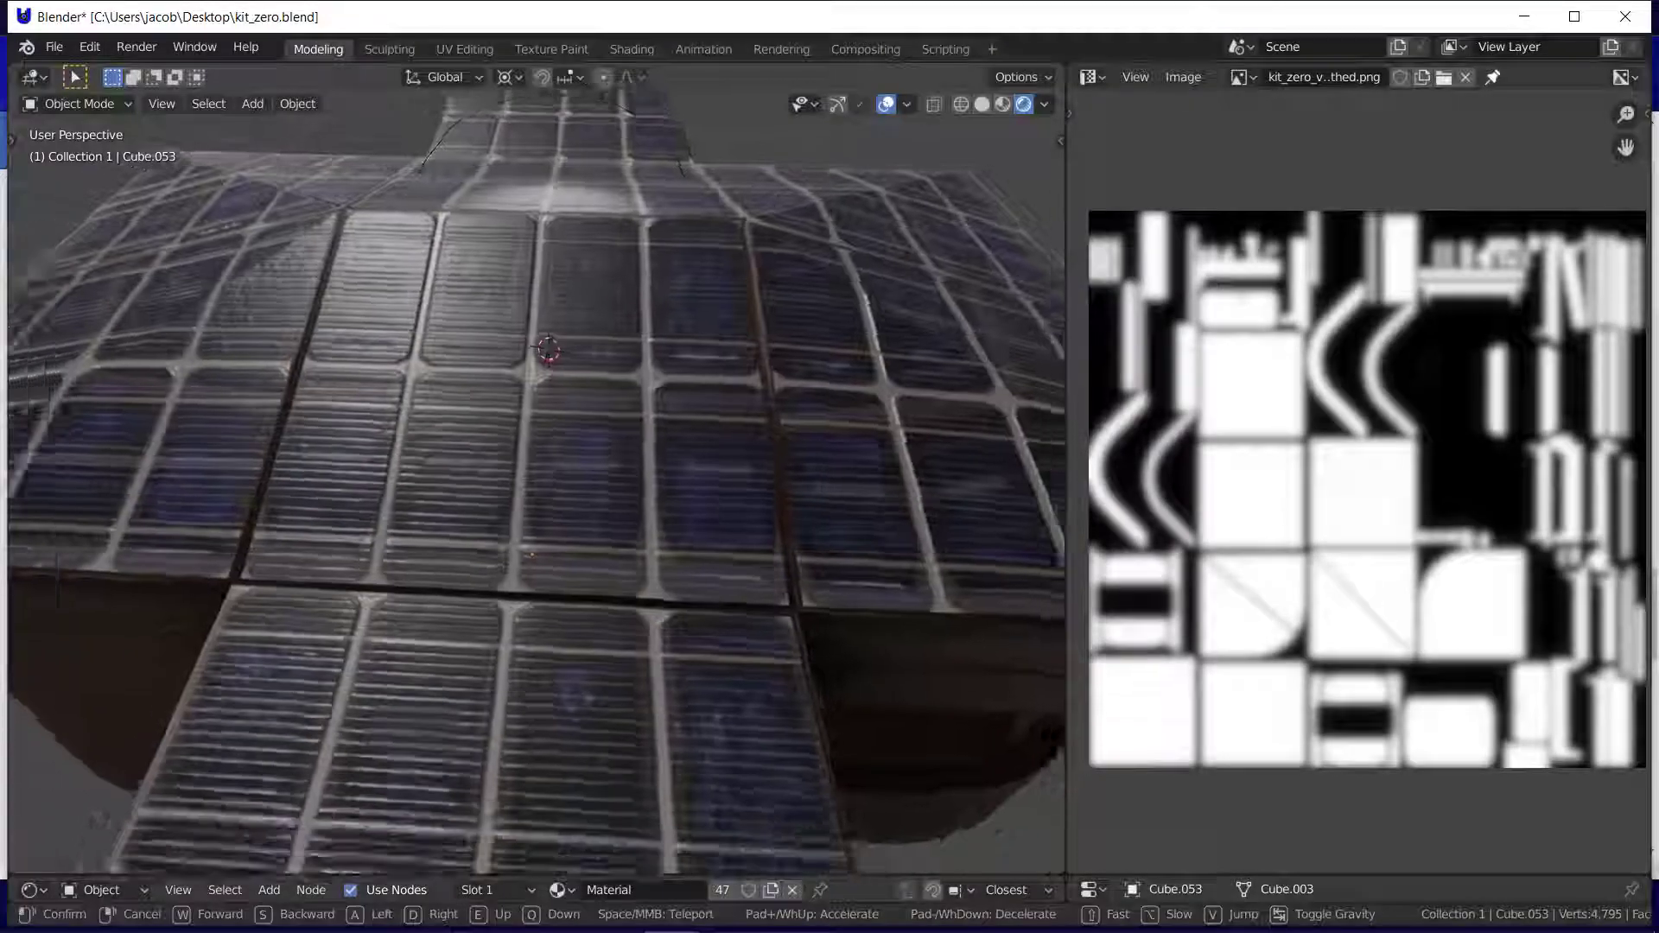
key("d")
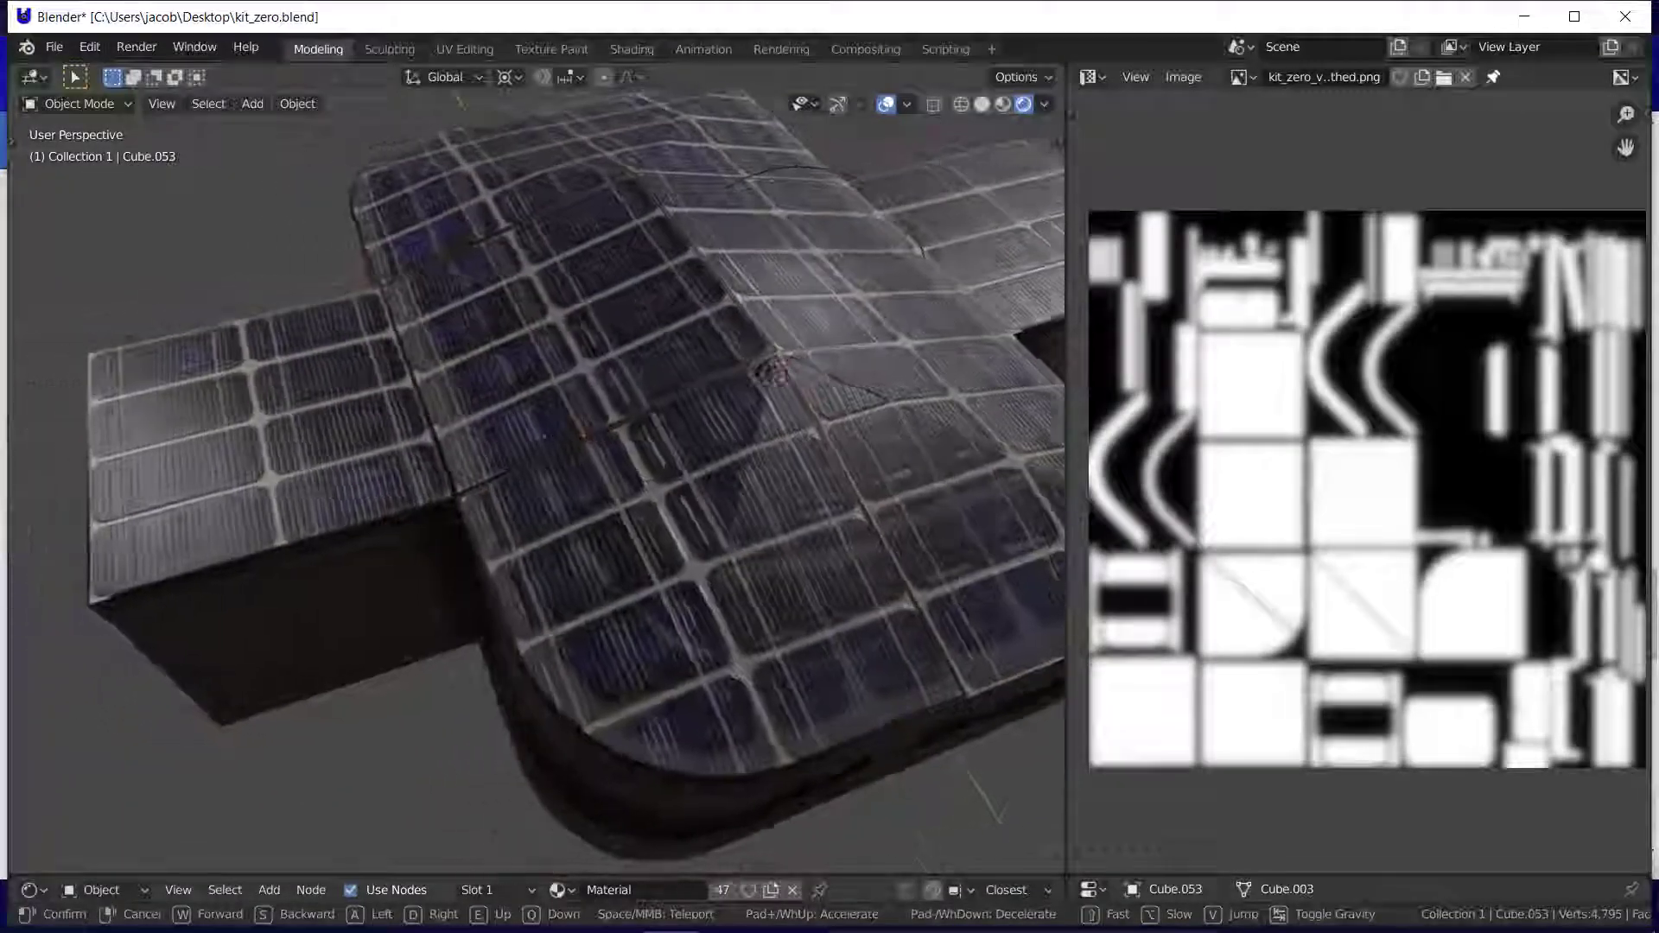
key("w")
left_click(538, 489)
left_click(538, 489)
key("Tab")
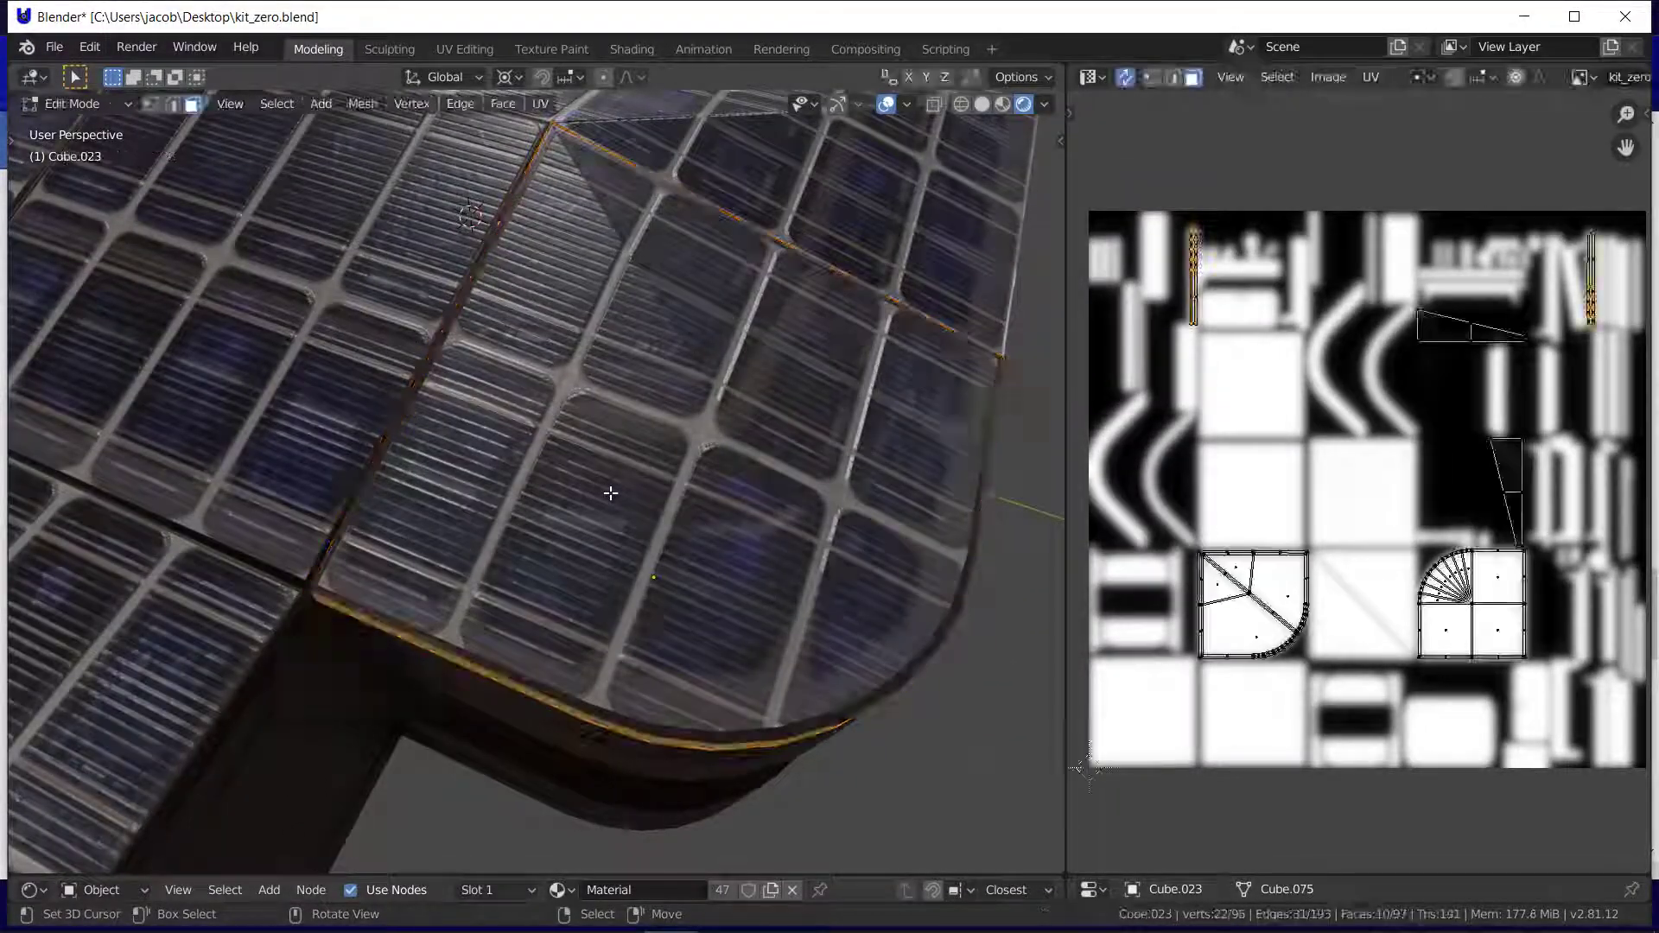
left_click(324, 585, "alt")
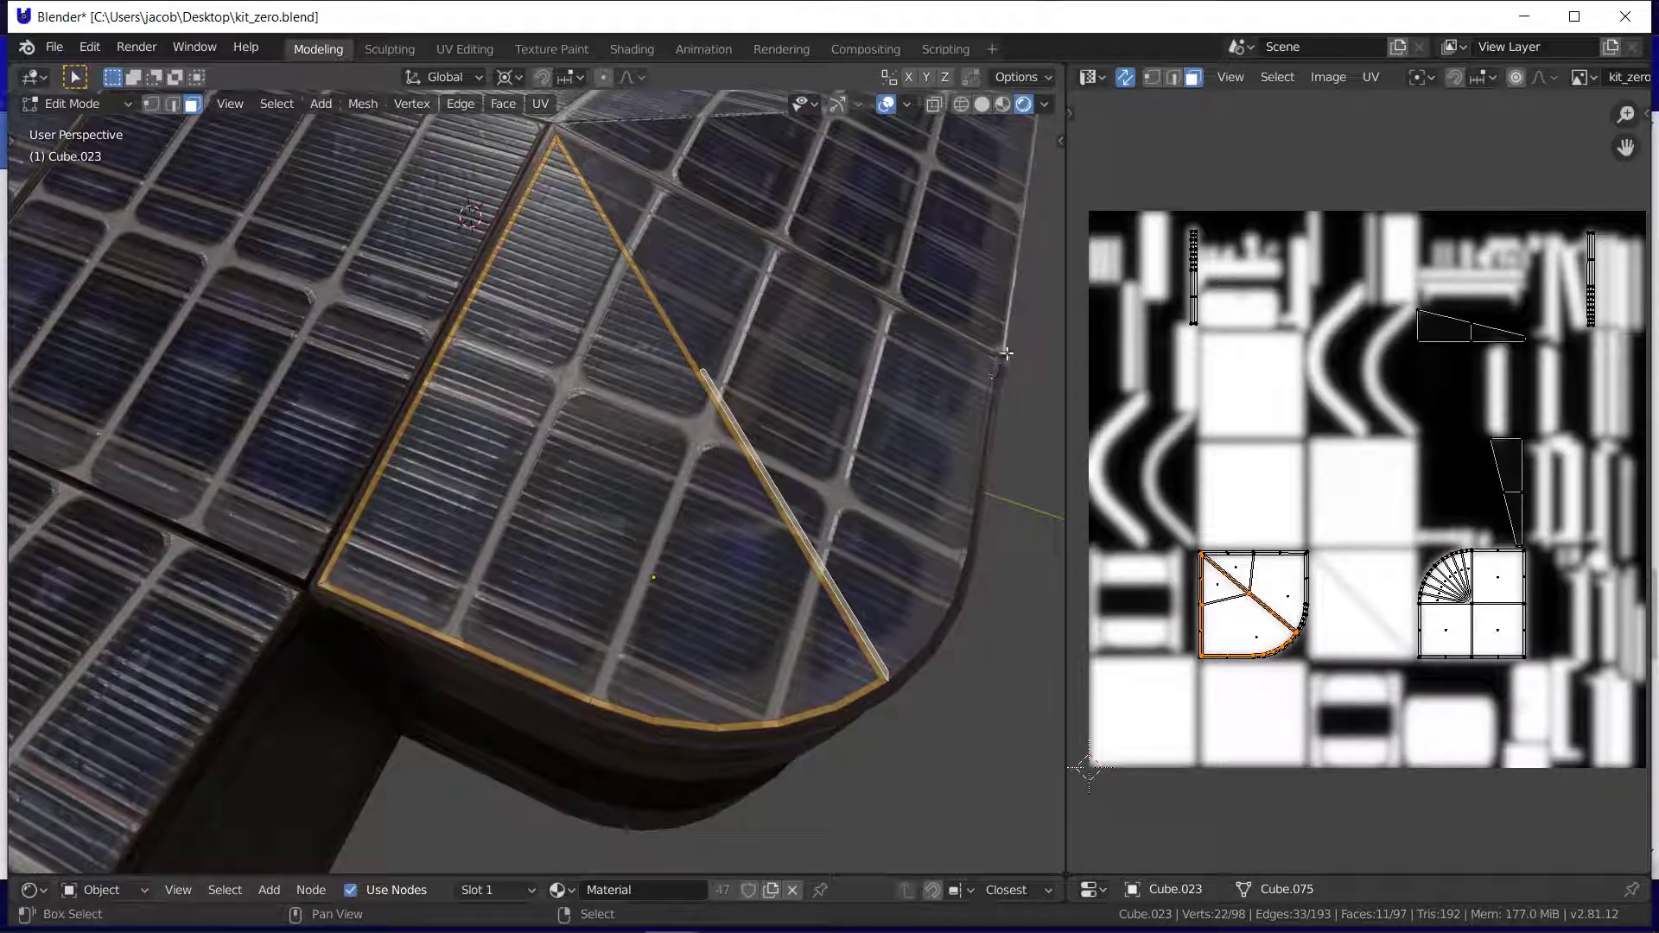
middle_click_drag(811, 526, 726, 458)
Step: Fill the rounded corner piece's selected edge faces with the magenta vertex colour, then return to Object Mode
left_click(86, 103)
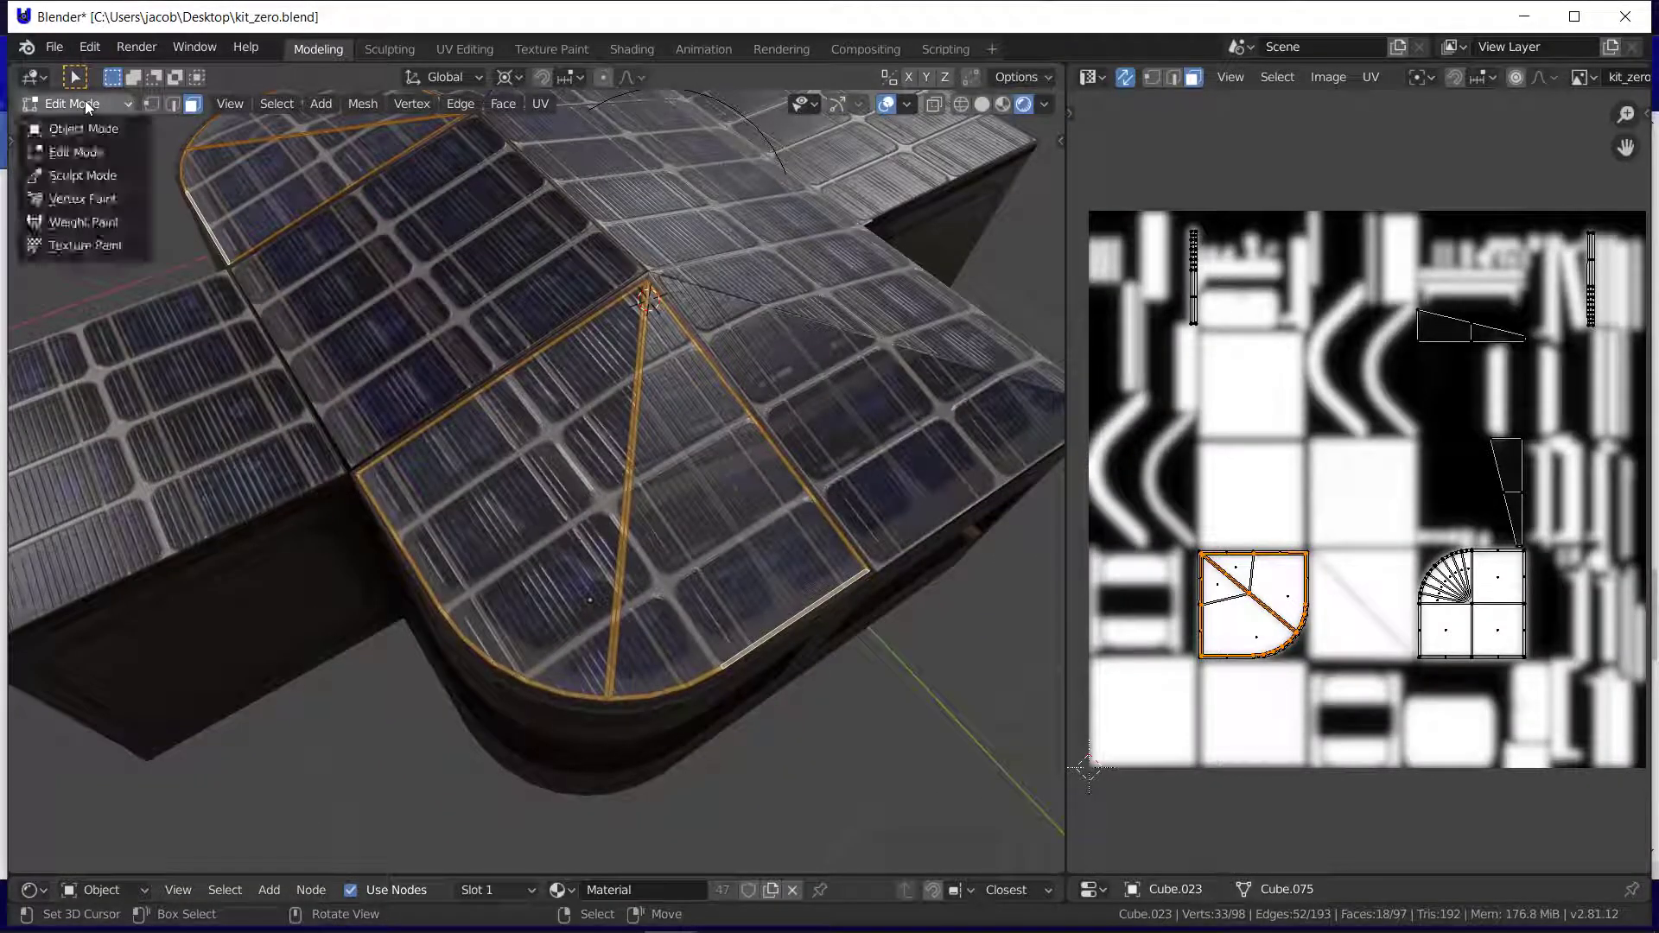
left_click(83, 199)
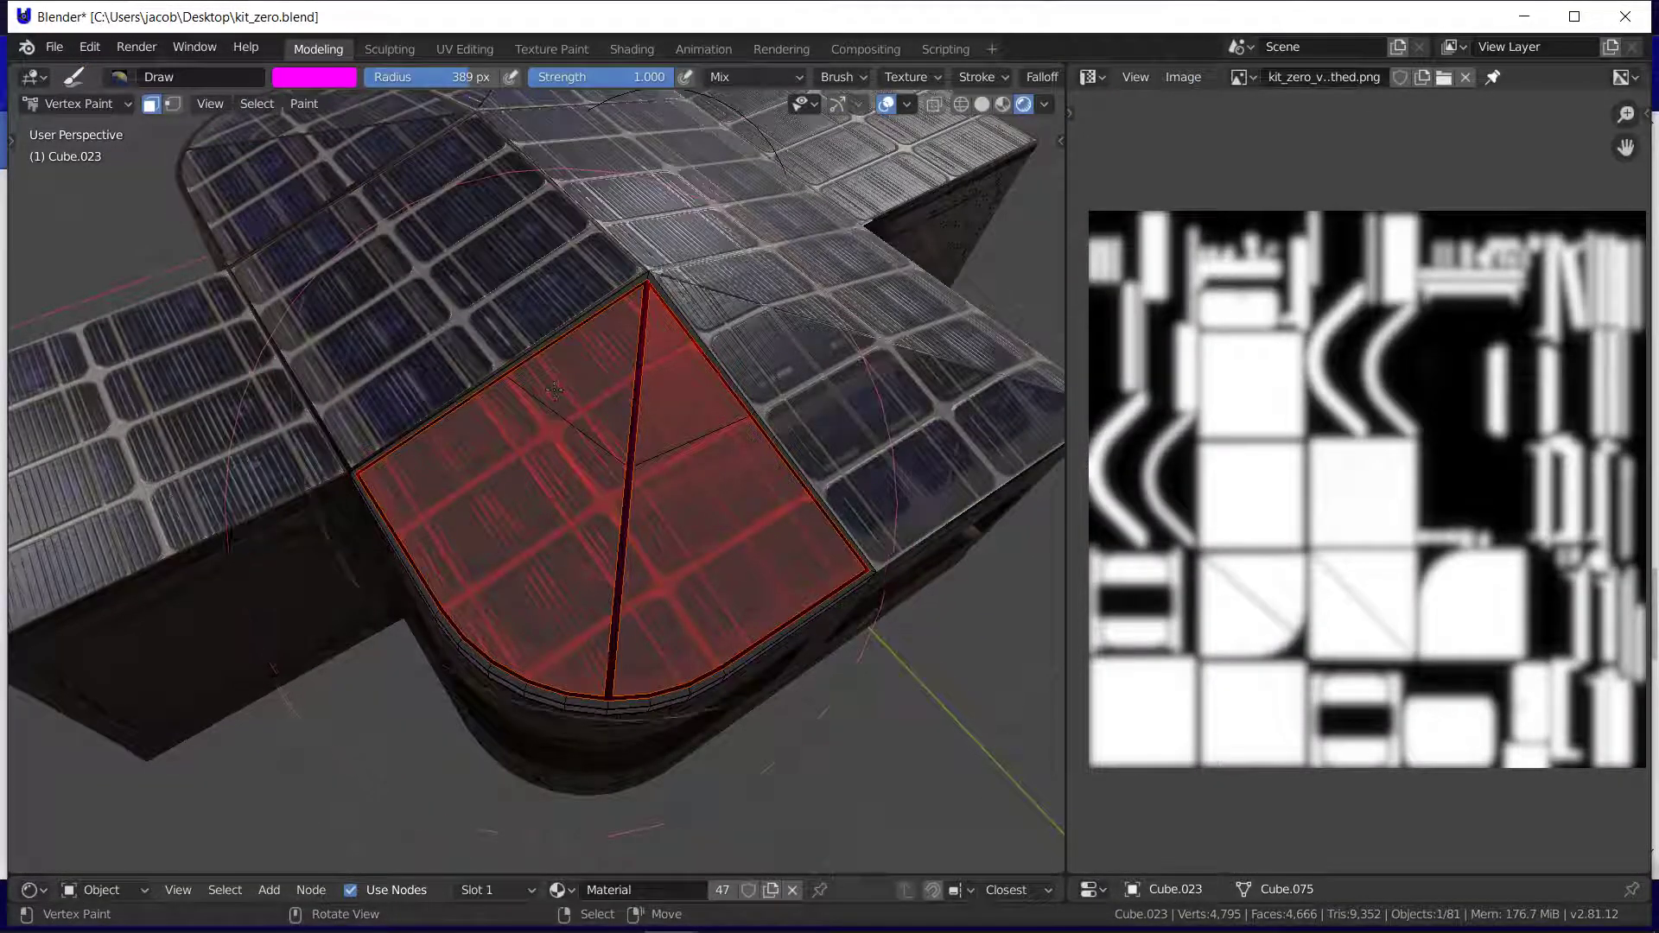
left_click(106, 109)
left_click(69, 125)
Step: Enter Edit Mode on the square-cornered roof piece and select the narrow edge faces around its outline and diagonal seam
key("shift+grave")
key("a")
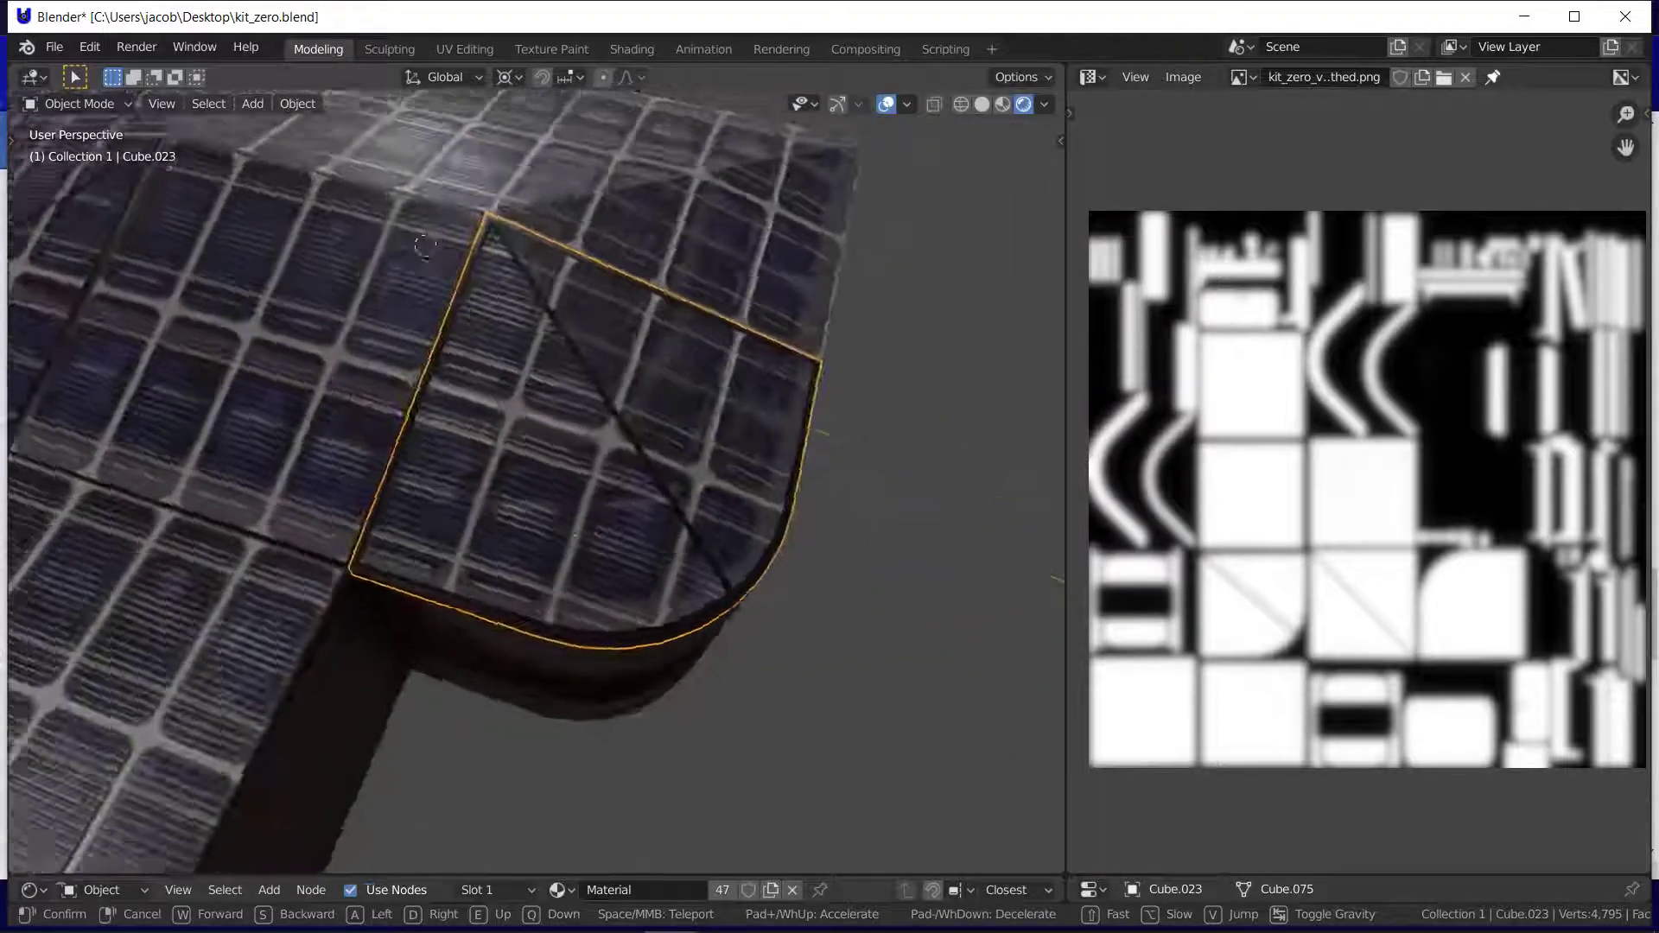
left_click(537, 480)
key("shift+grave")
key("s")
key("w")
key("s")
key("d")
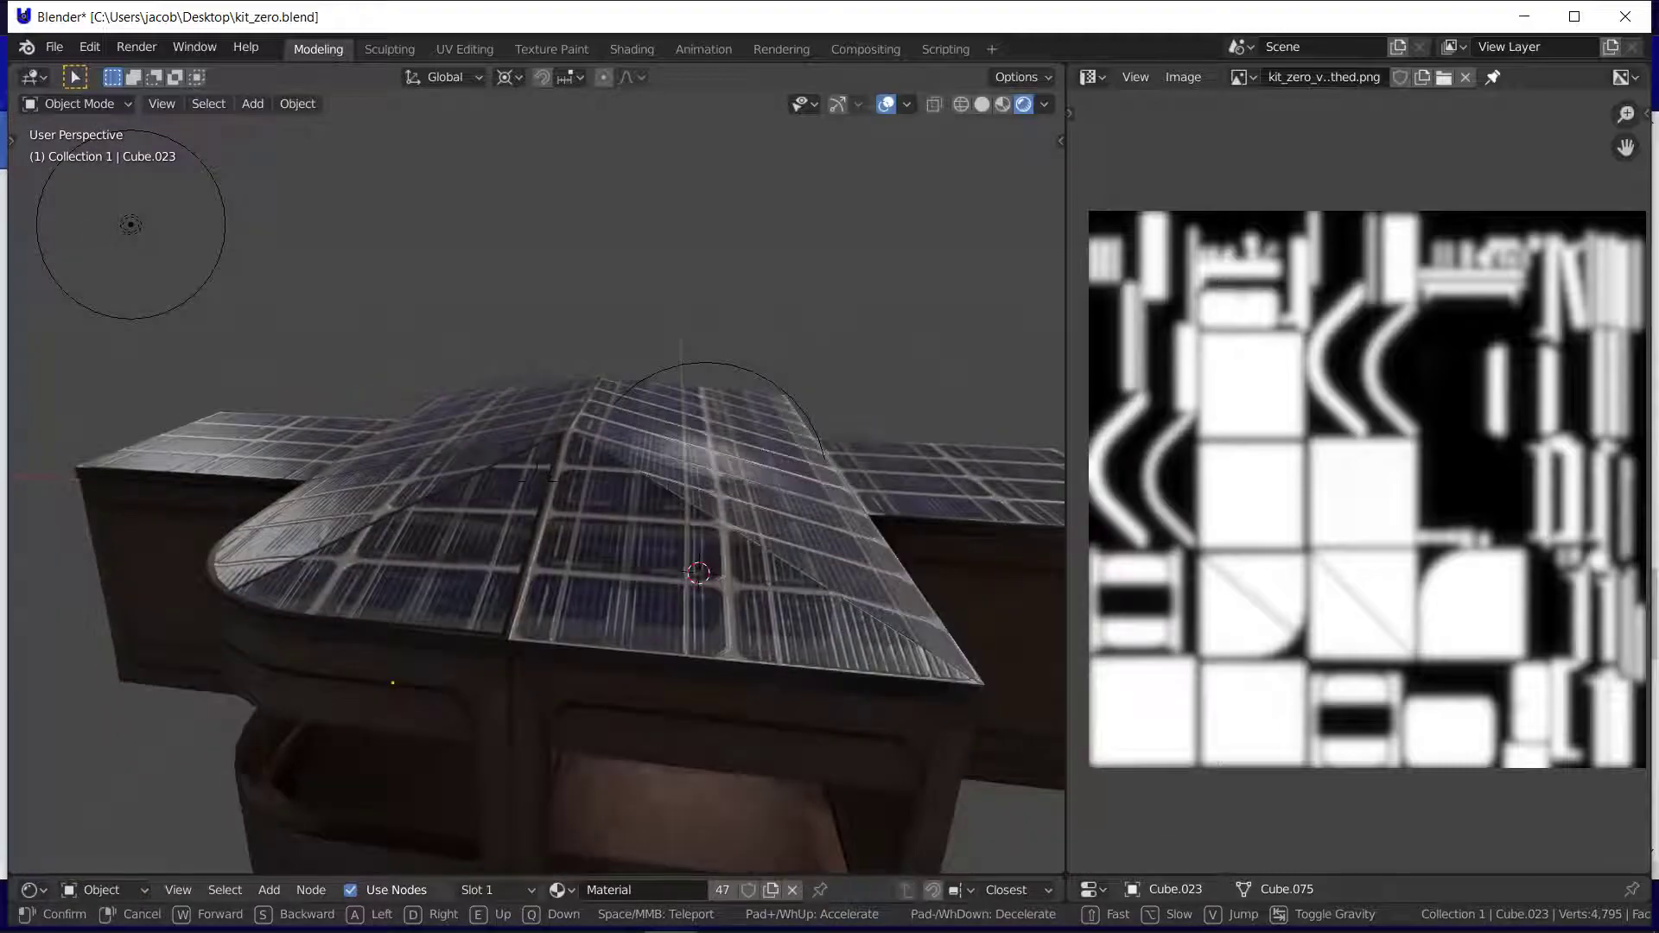
key("d")
key("e")
left_click(629, 589)
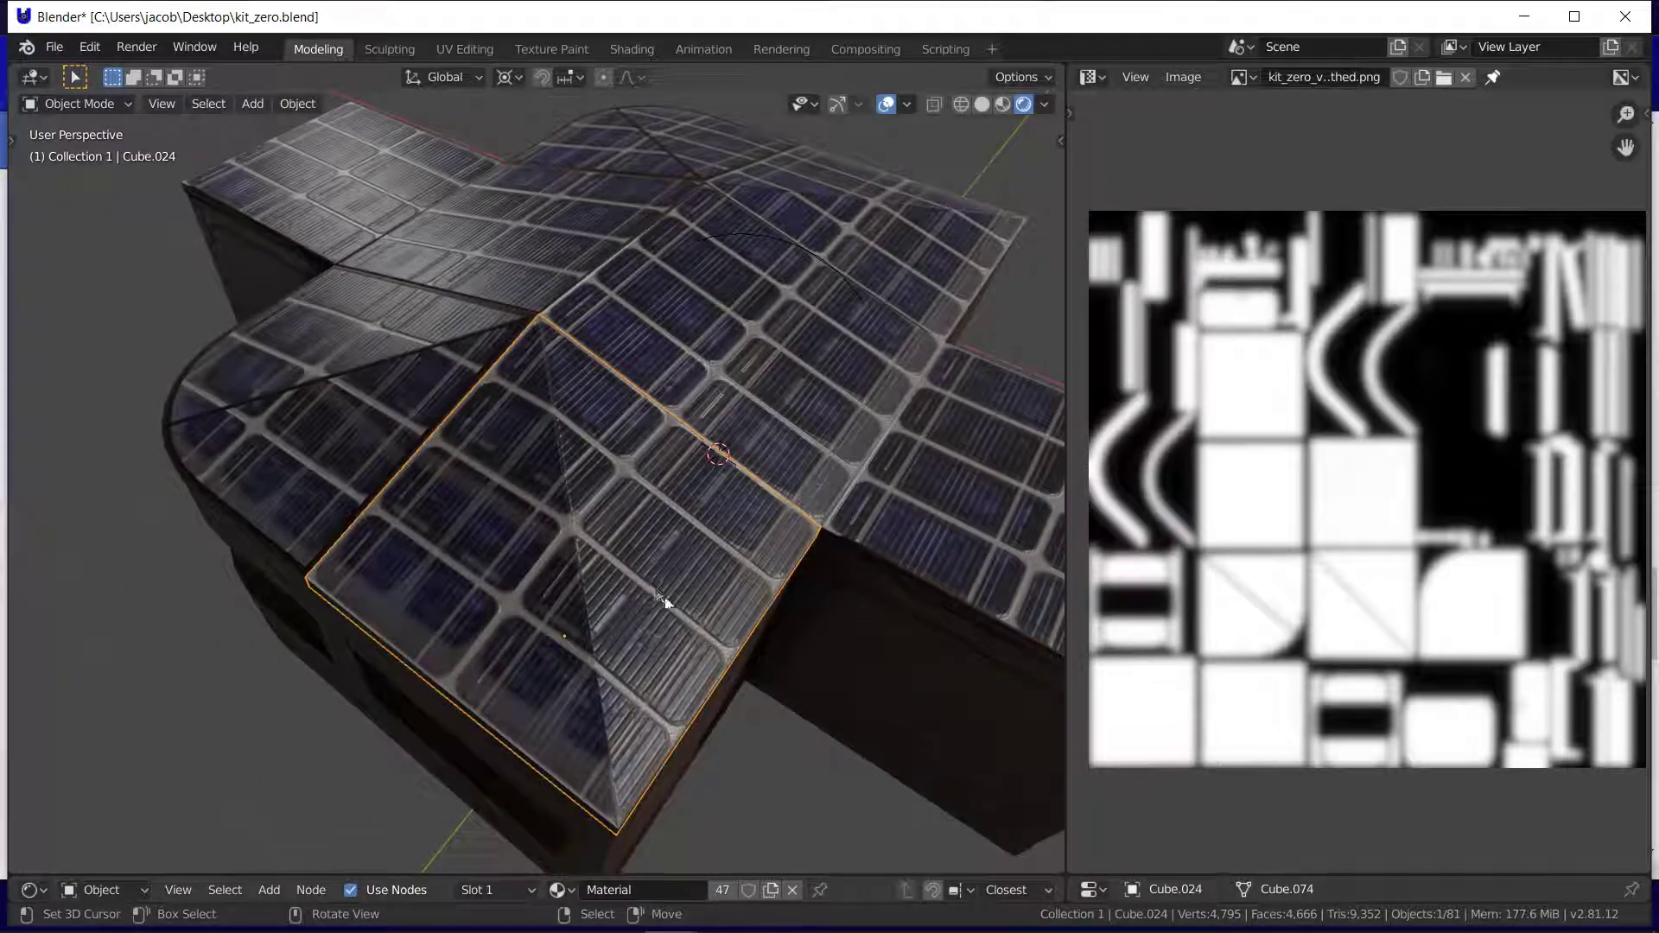
key("Tab")
left_click(615, 824, "alt")
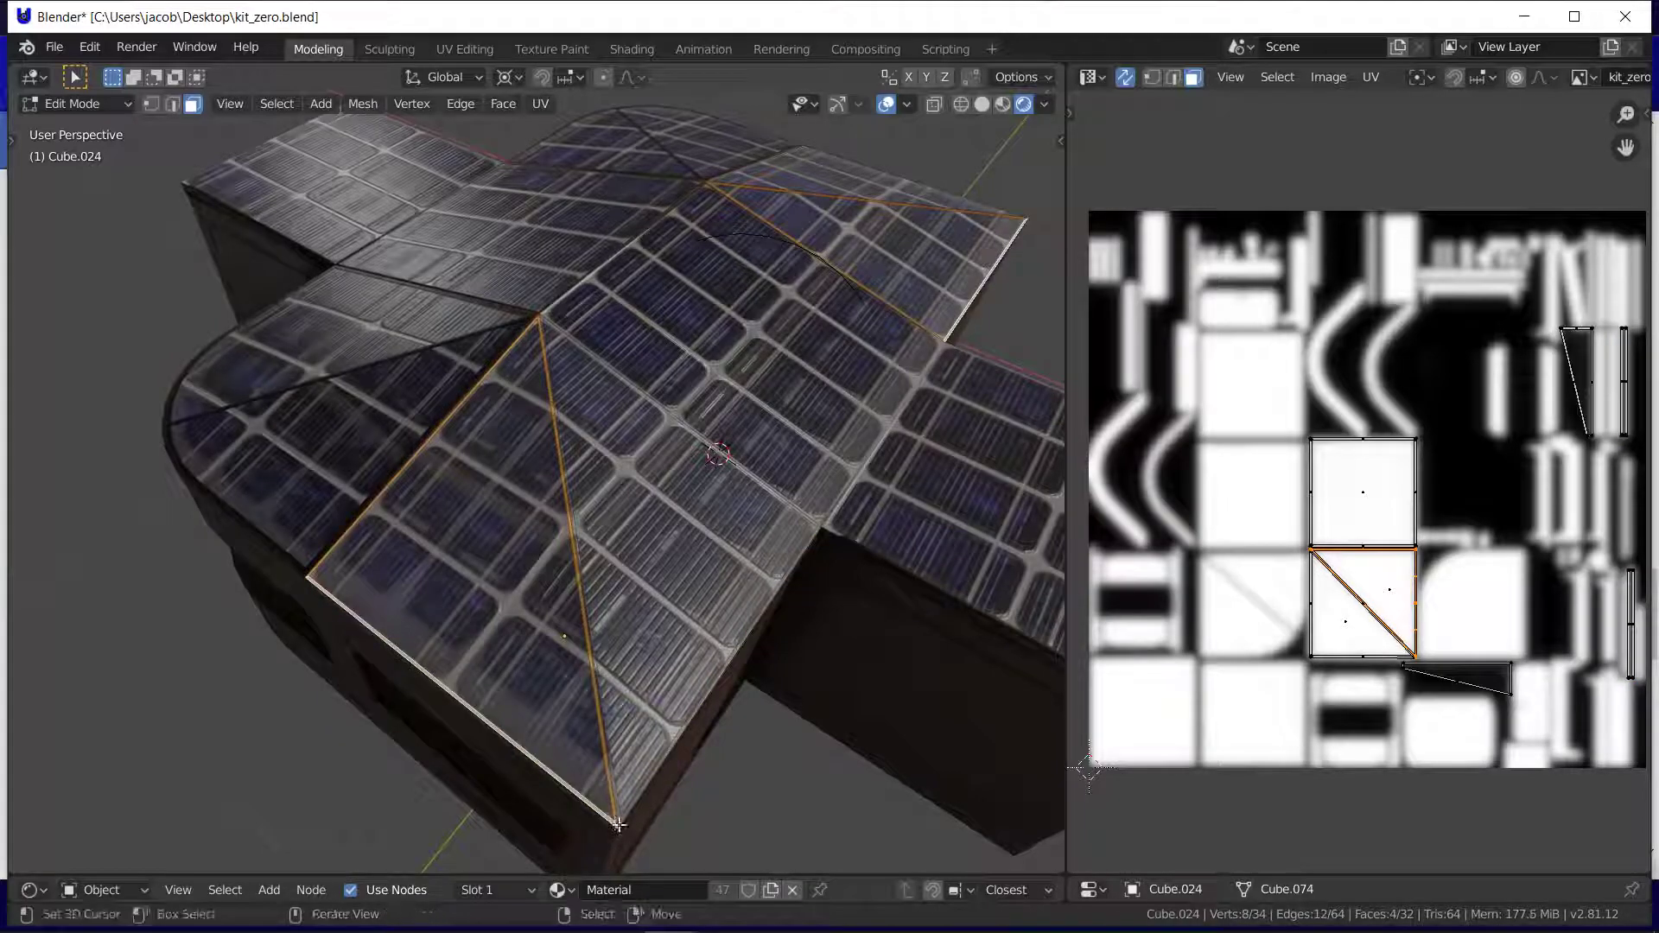
Step: Fill the square-cornered piece's selected edge faces with the magenta vertex colour, then return to Object Mode
left_click(97, 104)
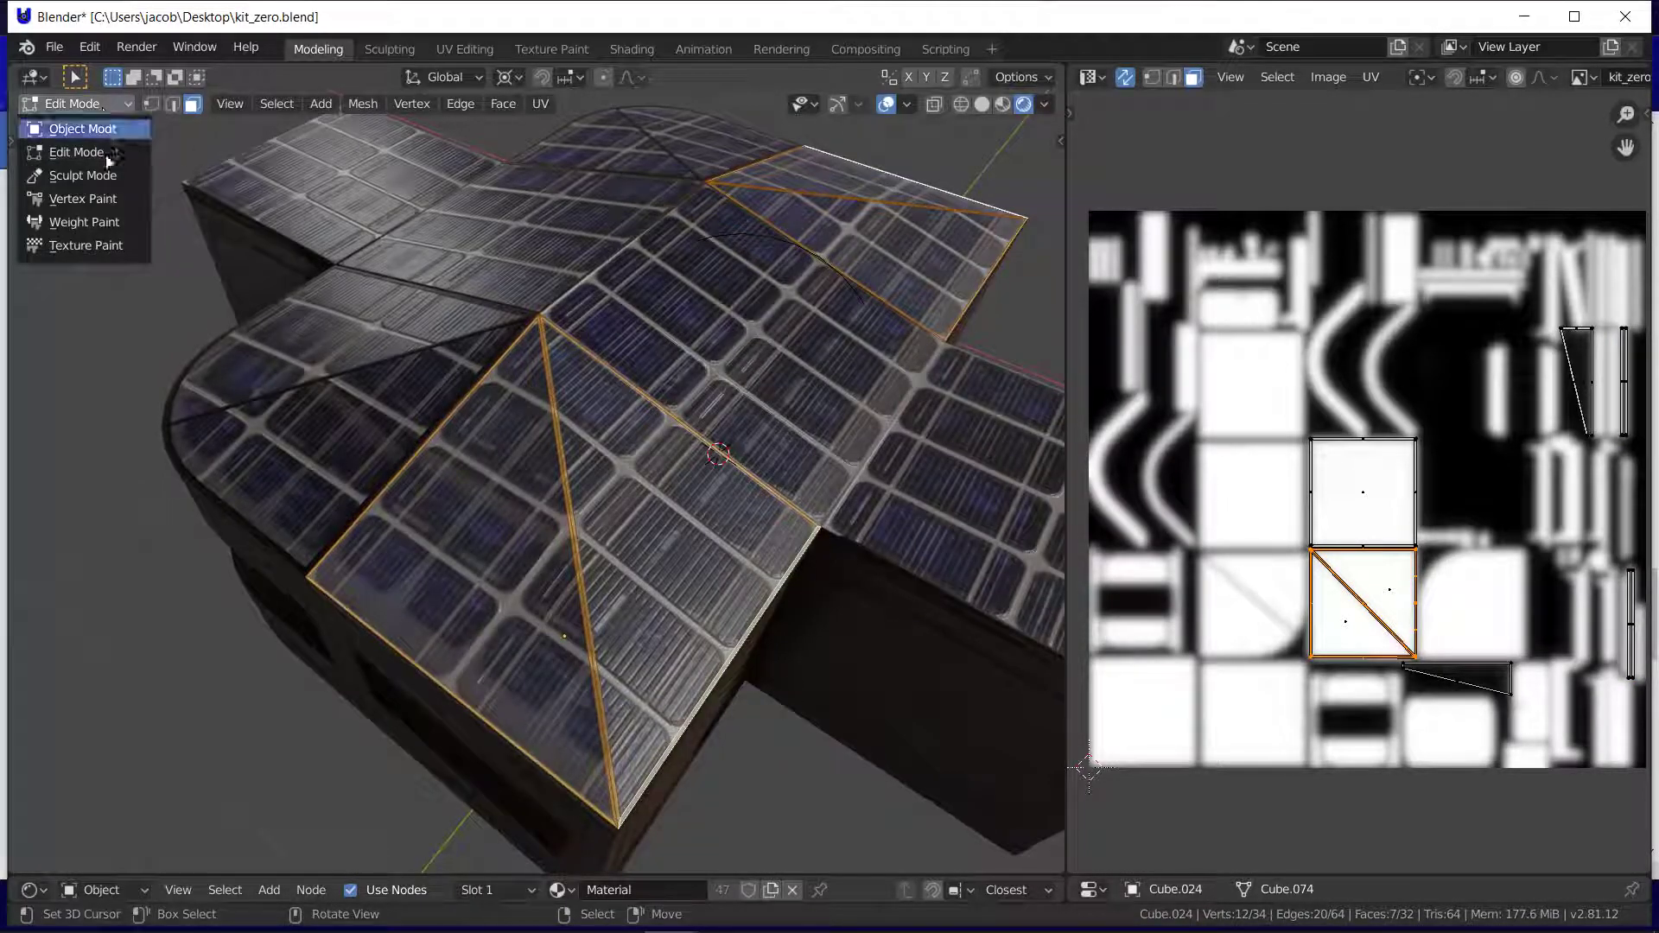
left_click(83, 198)
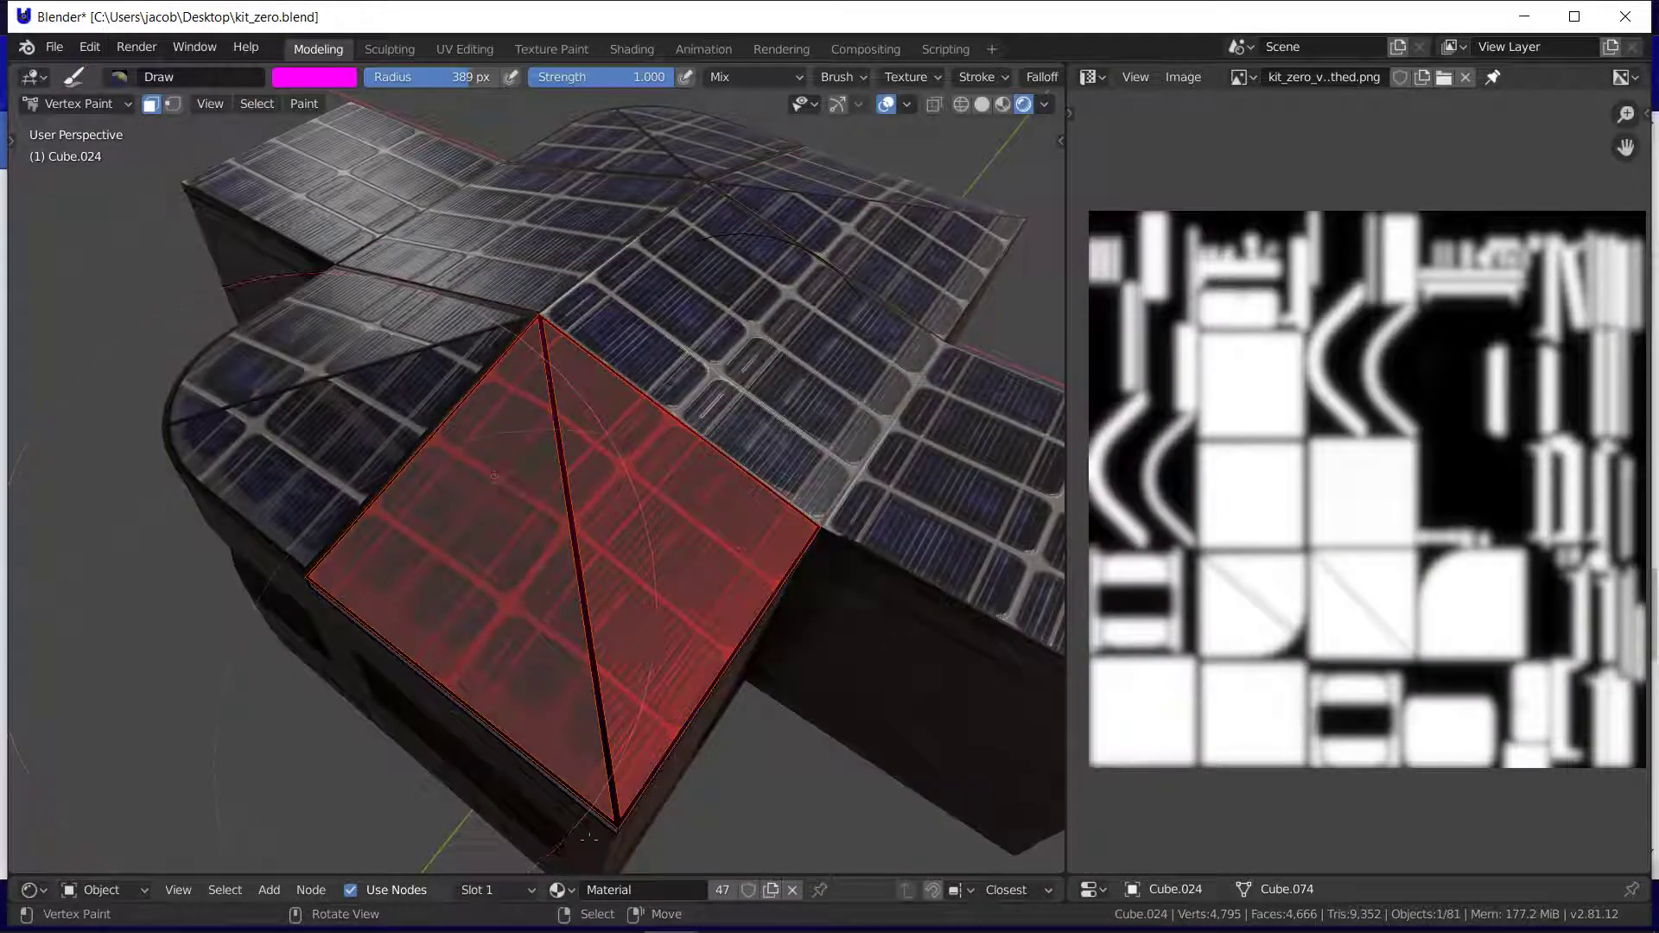
left_click(78, 103)
left_click(70, 124)
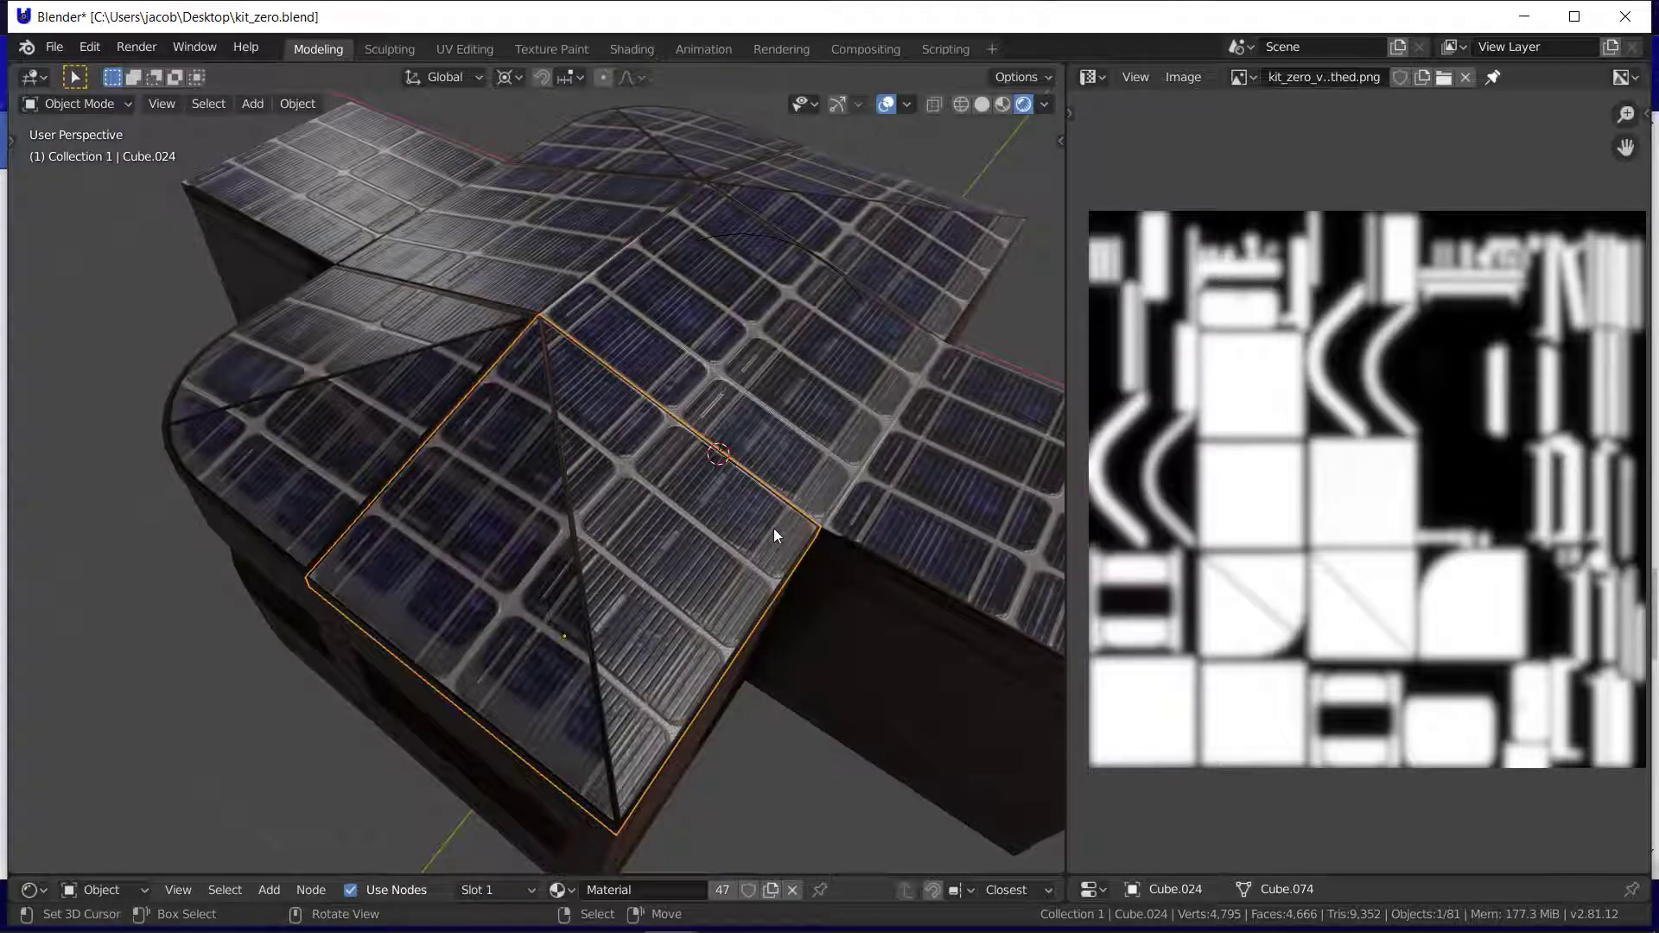
Step: Deselect everything and examine the dark trim lines across the whole roof from the opposite side
key("shift+grave")
left_click(537, 481)
key("alt+a")
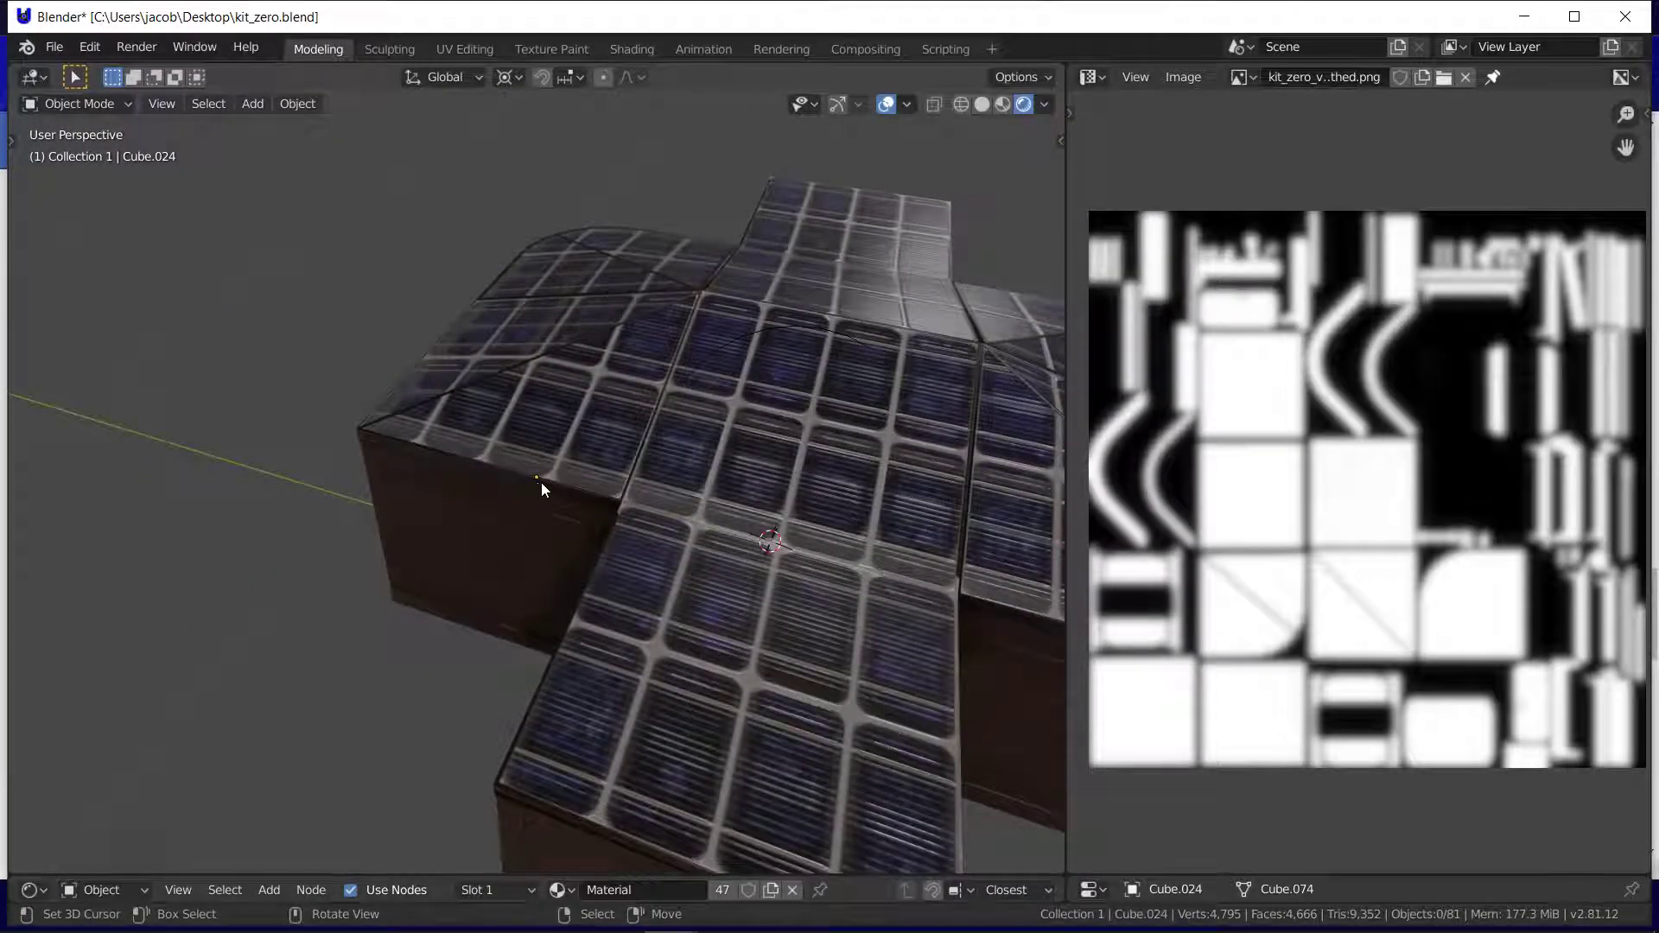
key("shift+grave")
key("d")
key("s")
key("w")
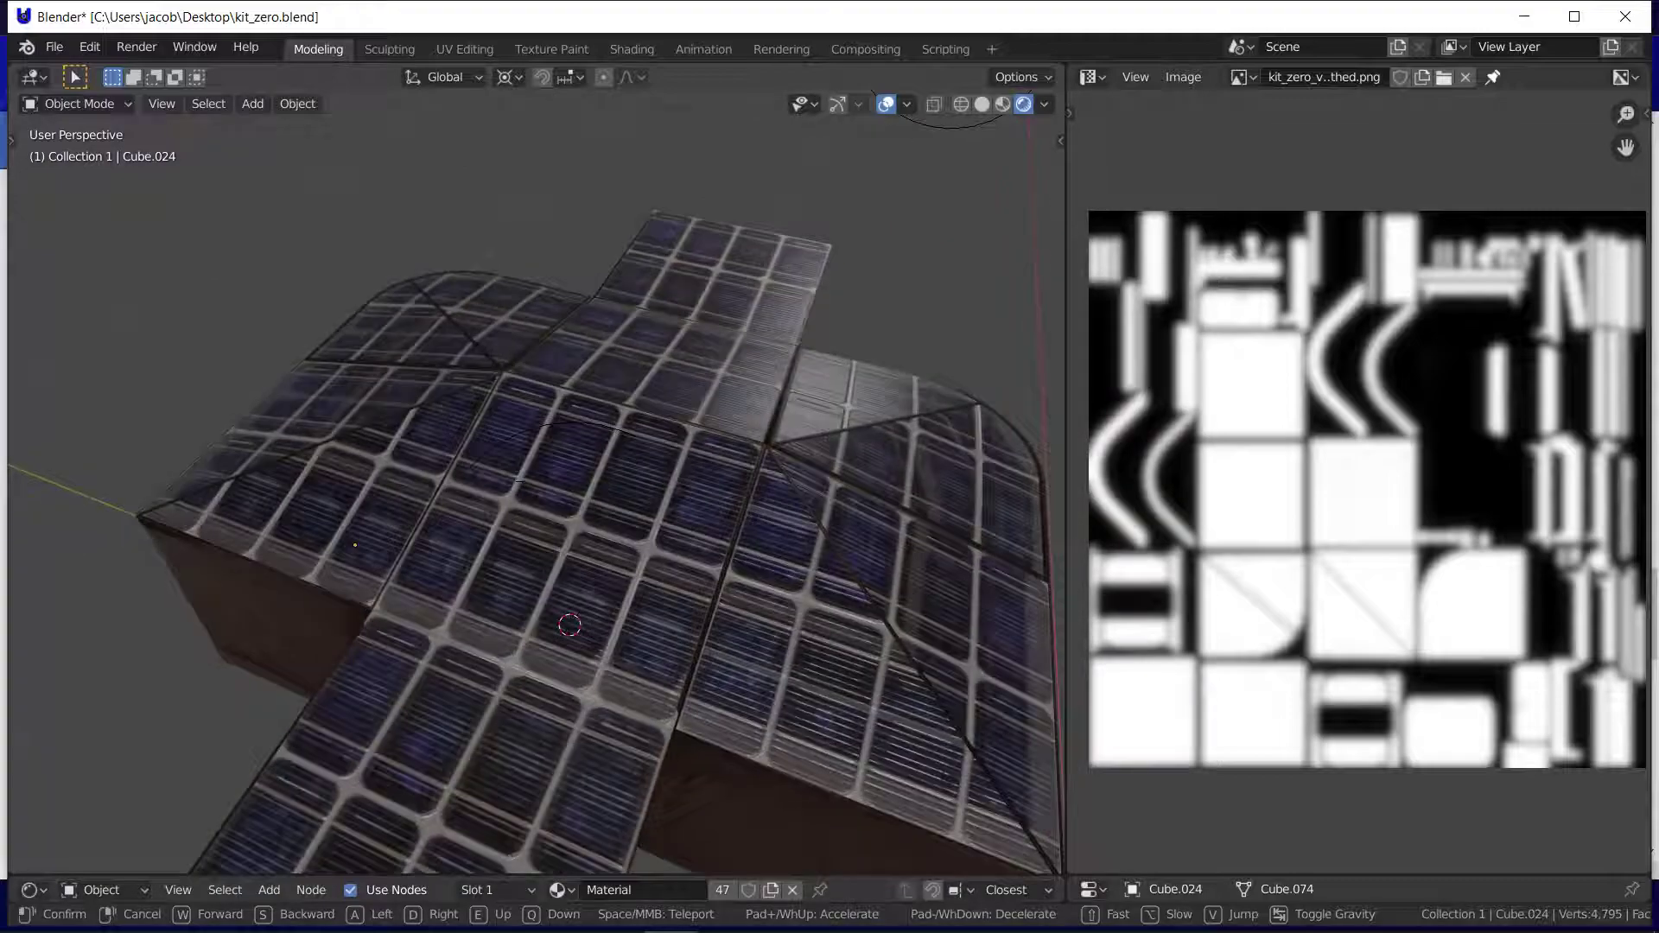
left_click(536, 481)
Step: Delete the central roof panel on the side of the ridge opposite the repainted one
right_click(755, 584)
key("Tab")
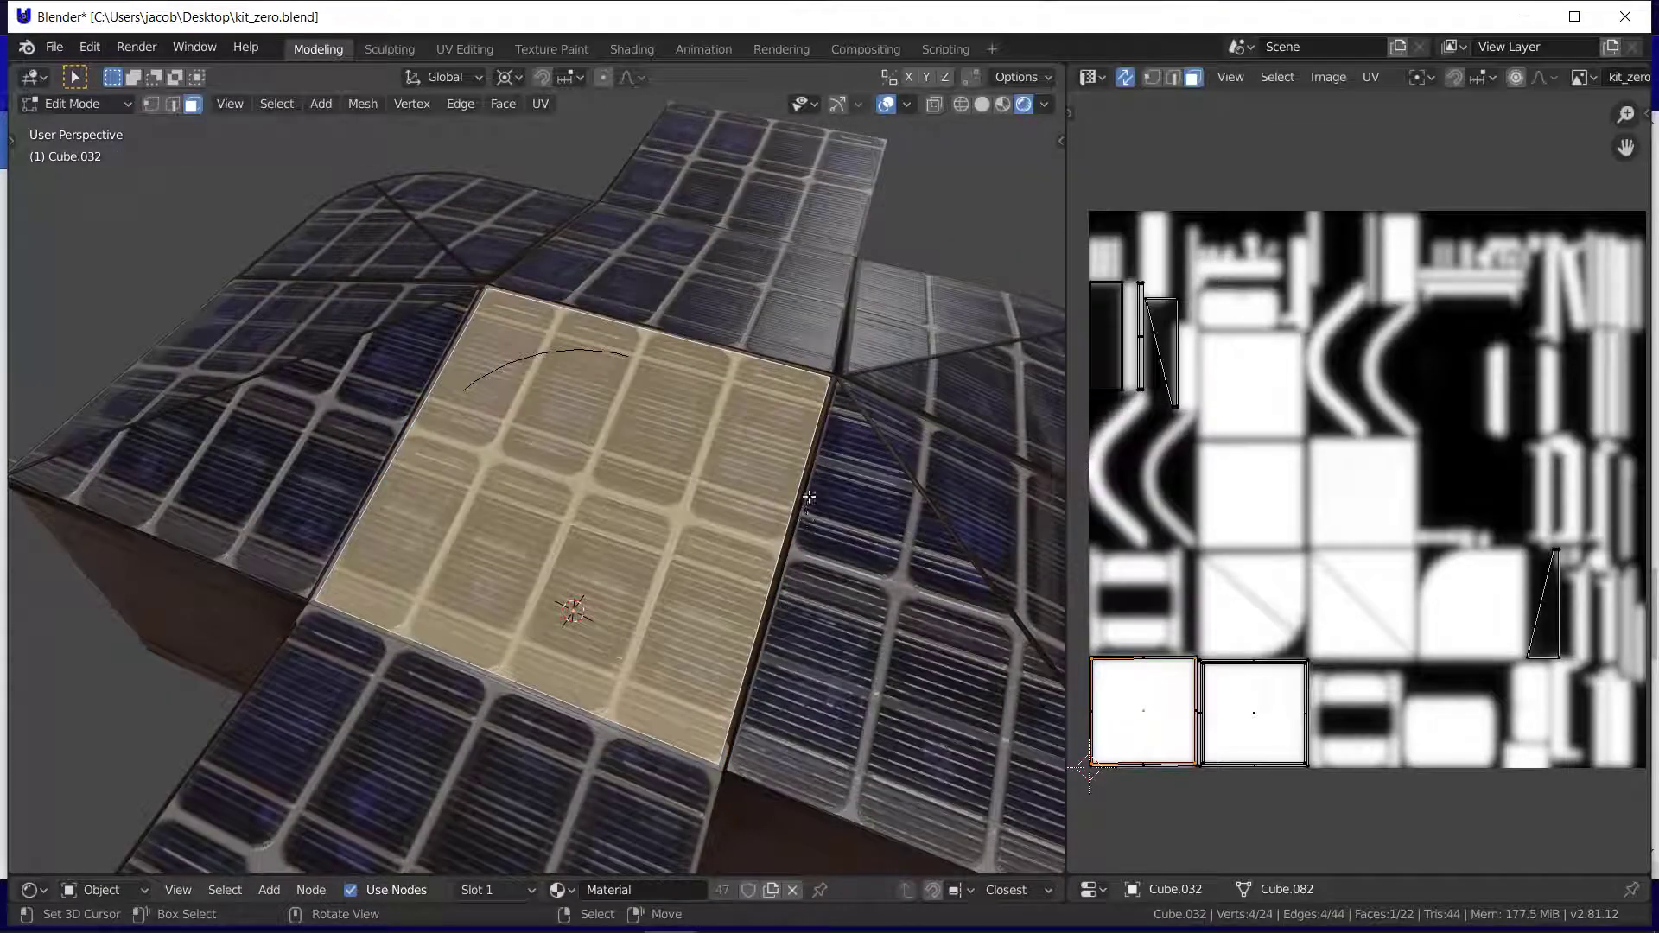
key("Tab")
left_click(813, 351)
key("shift+grave")
key("q")
key("s")
left_click(537, 481)
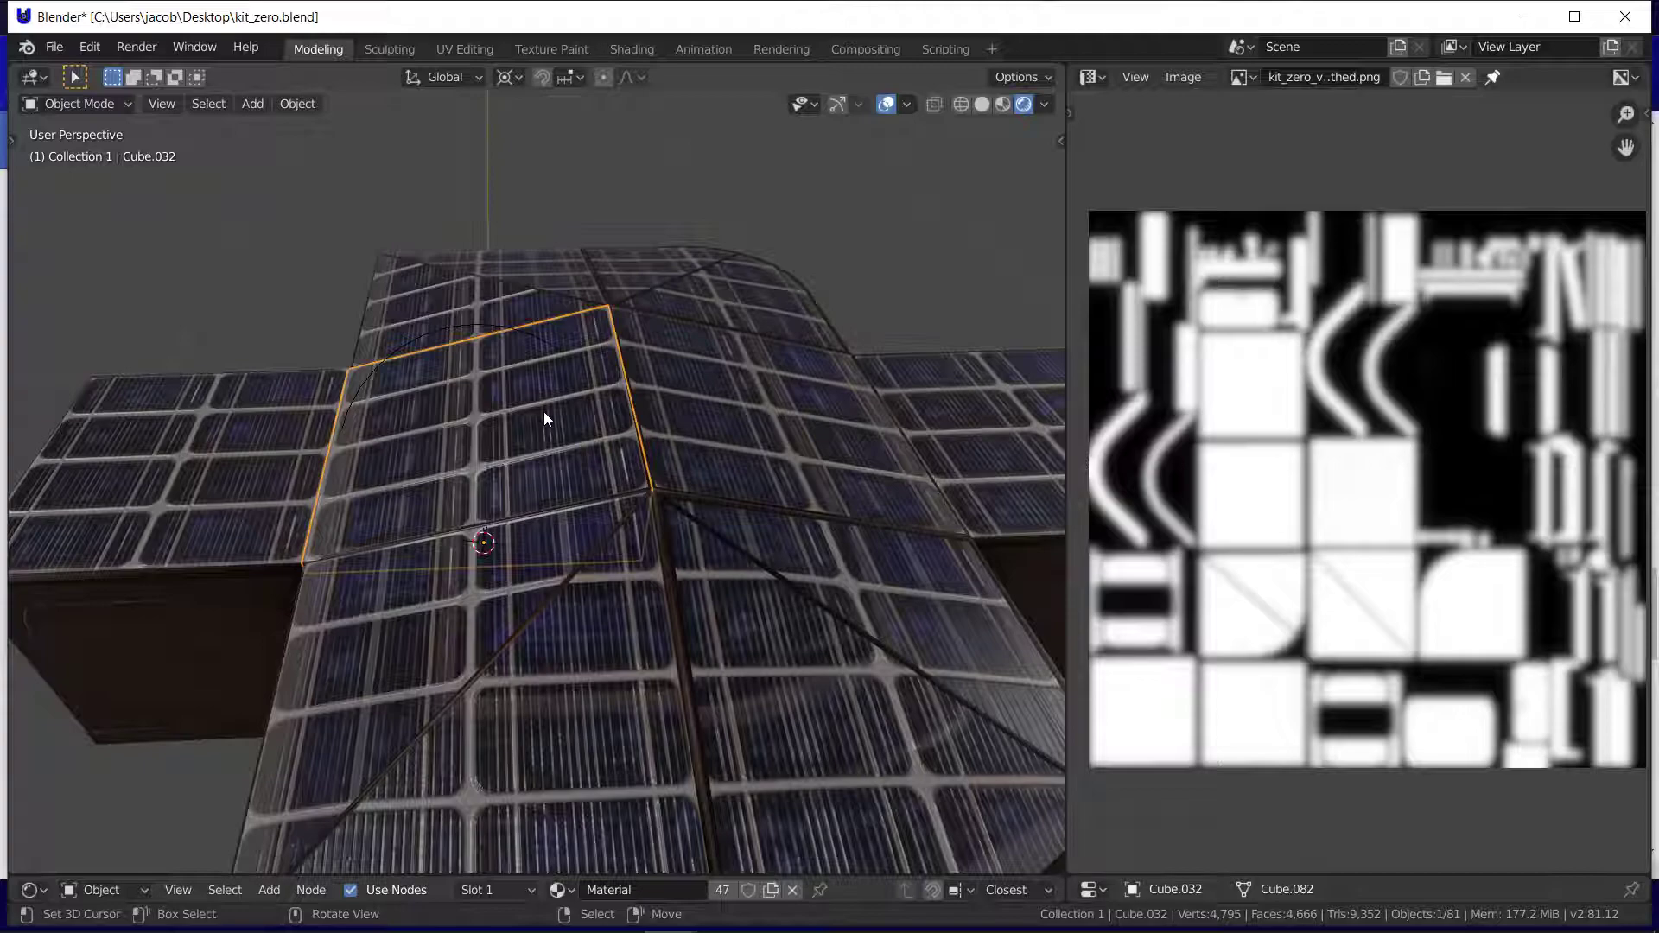
key("Delete")
Step: Make a linked duplicate of the repainted central roof panel in place and snap the 3D cursor to it
left_click(822, 423)
key("alt+d")
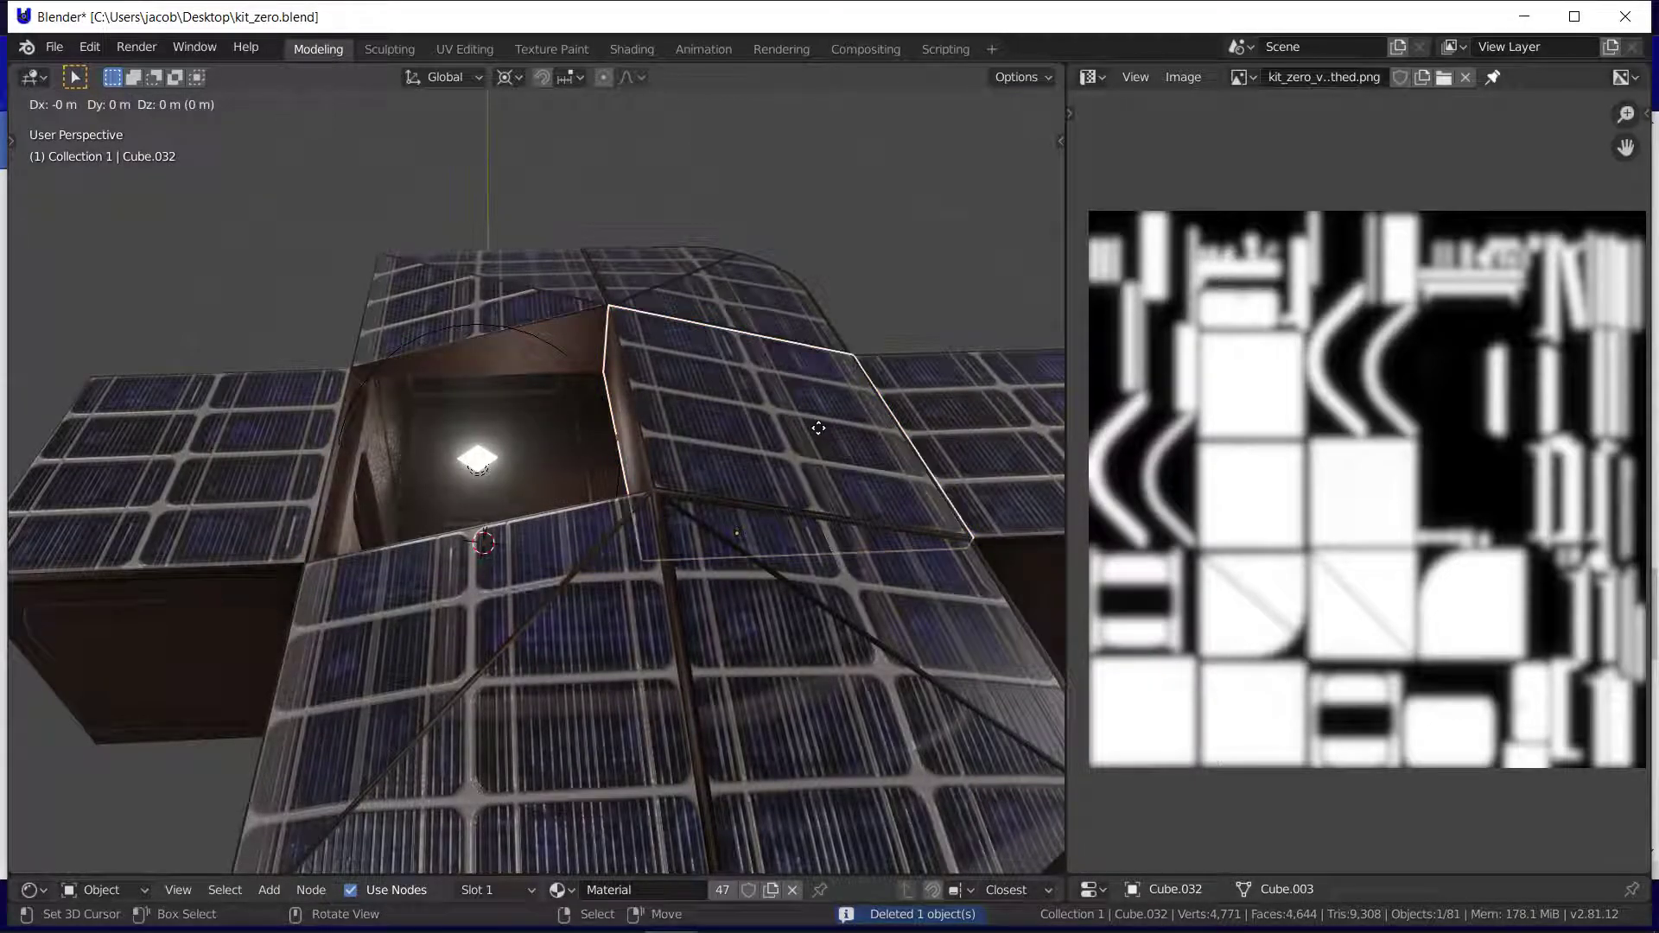
key("Escape")
key("shift+s")
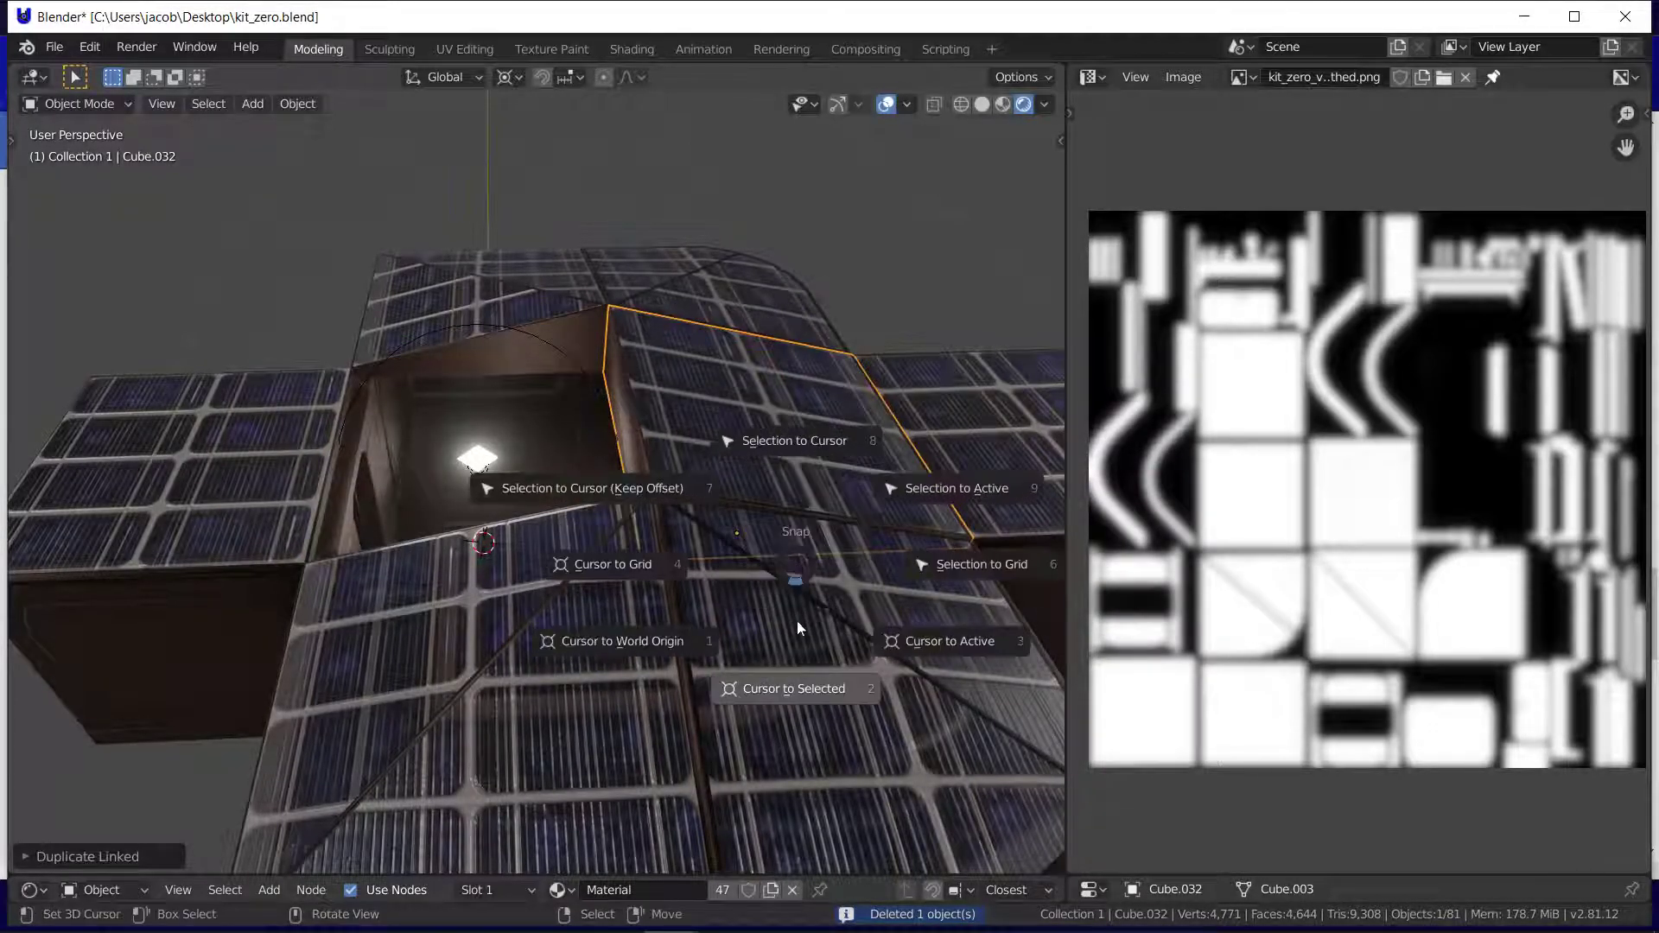
left_click(796, 615)
Step: Rotate the duplicated roof panel half a turn about Z and move it -2 m along X into the gap
type("rz18")
key("Return")
type("gx-2")
key("Return")
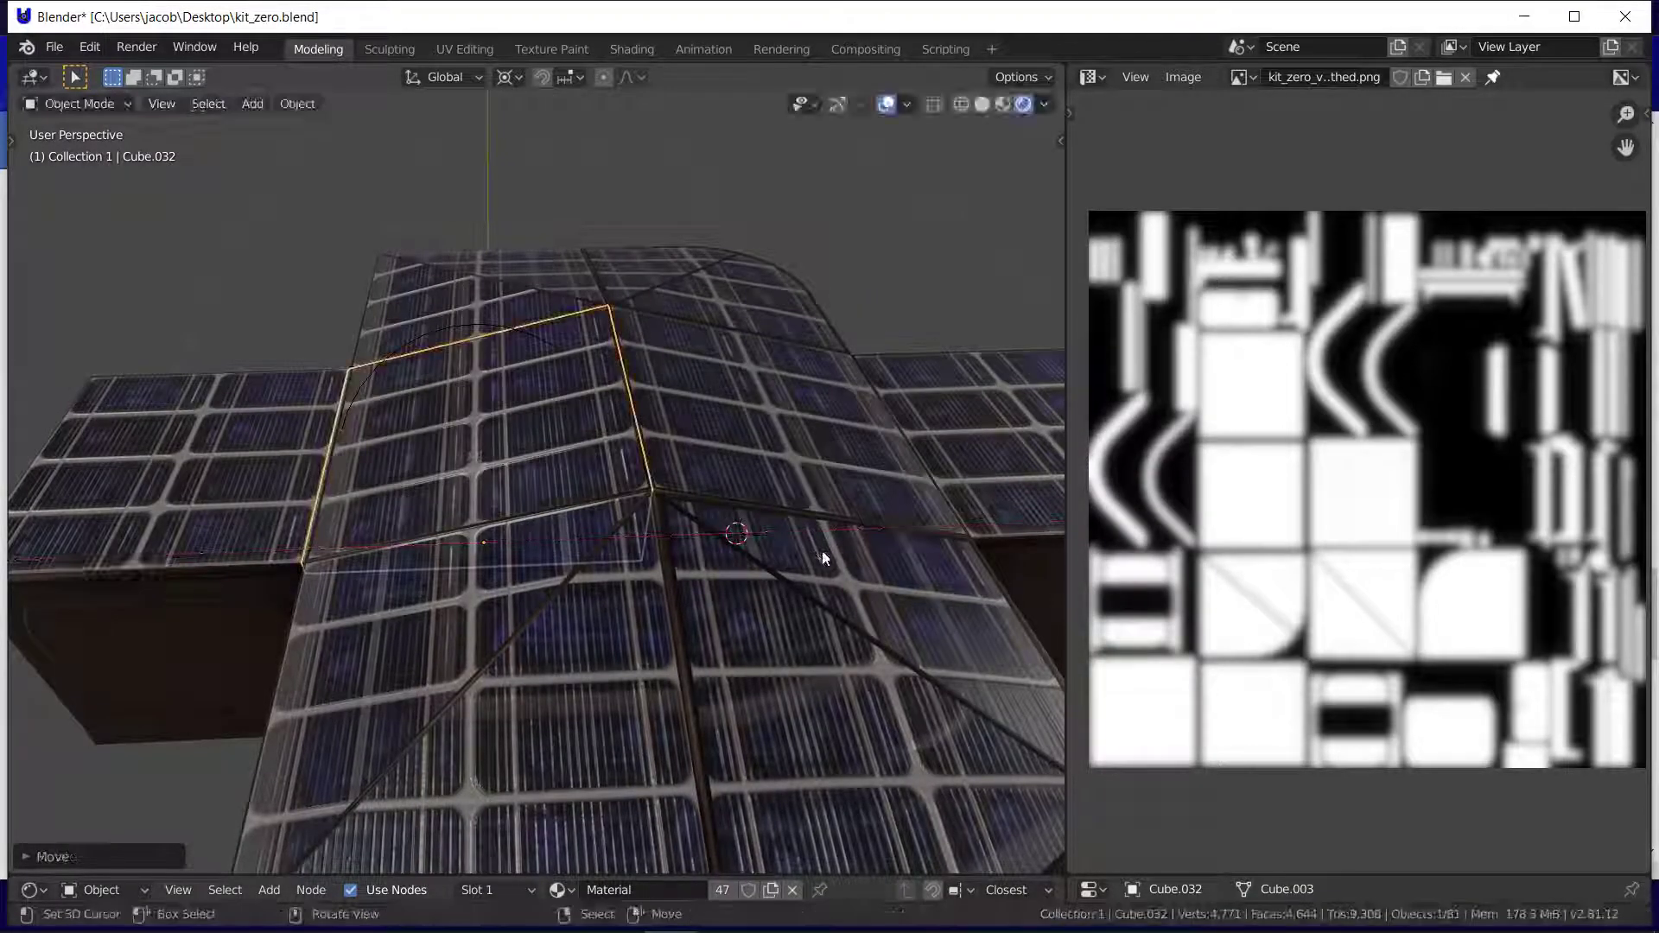
Step: Snap the 3D cursor to the roof panel over the small side wing and delete that panel
key("alt+a")
key("shift+grave")
left_click(537, 482)
left_click(577, 530)
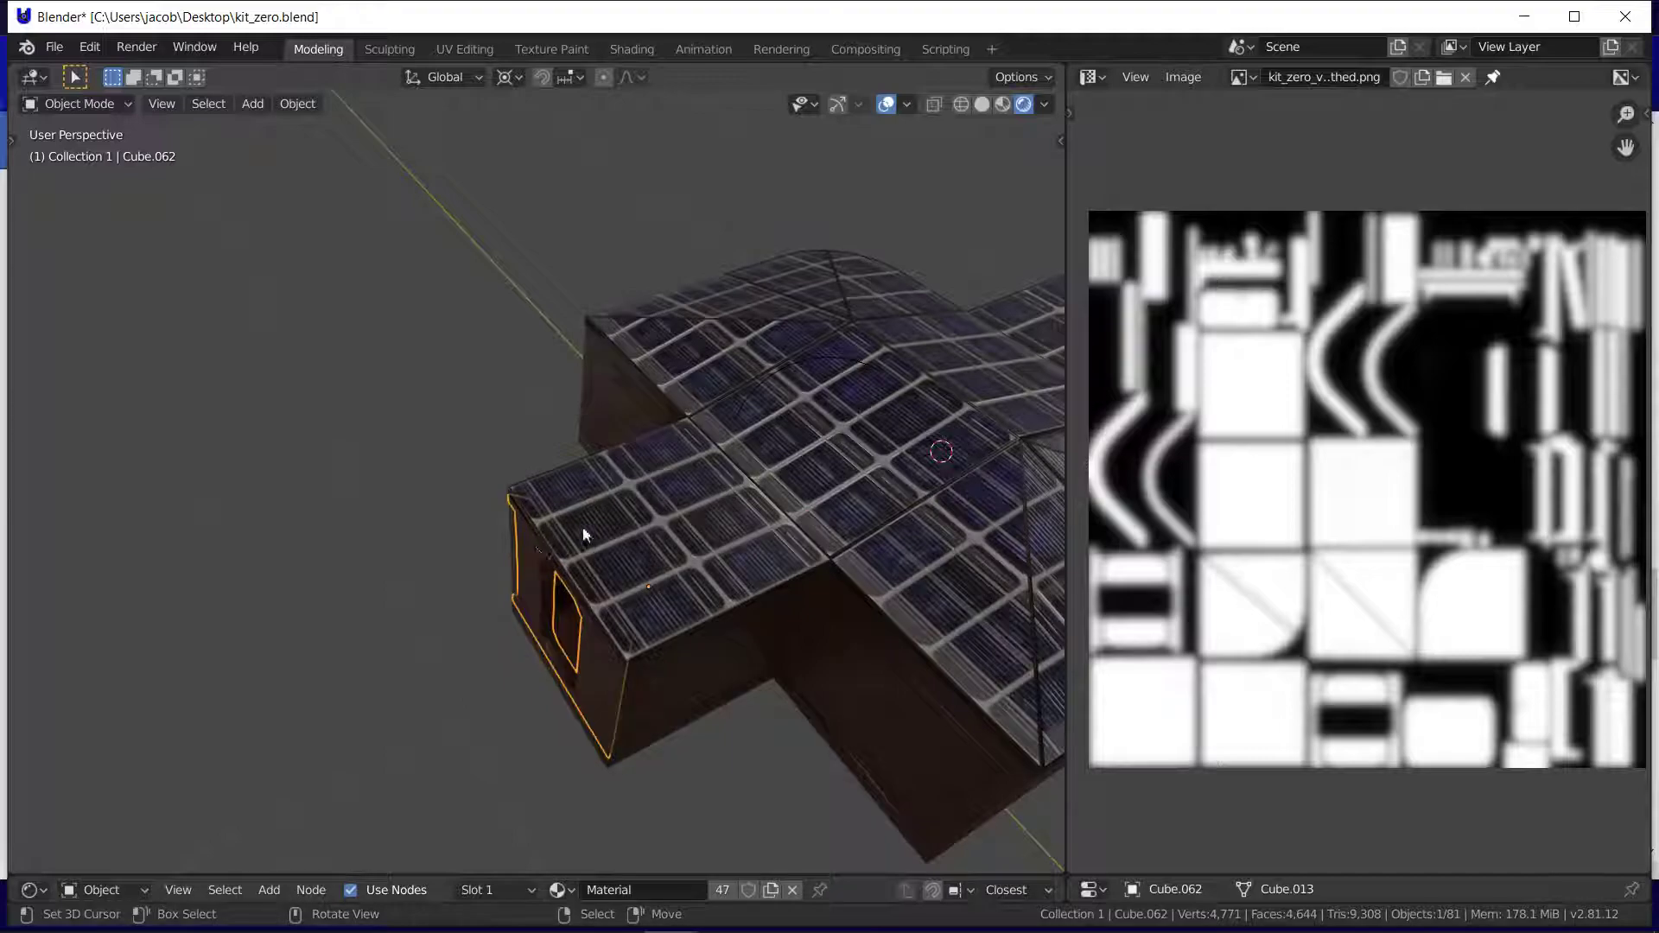
key("Tab")
key("Tab")
key("shift+s")
left_click(698, 632)
key("Delete")
Step: Make a linked duplicate of the opposite wing's roof panel and move it along global X onto the open wing
right_click(1013, 302)
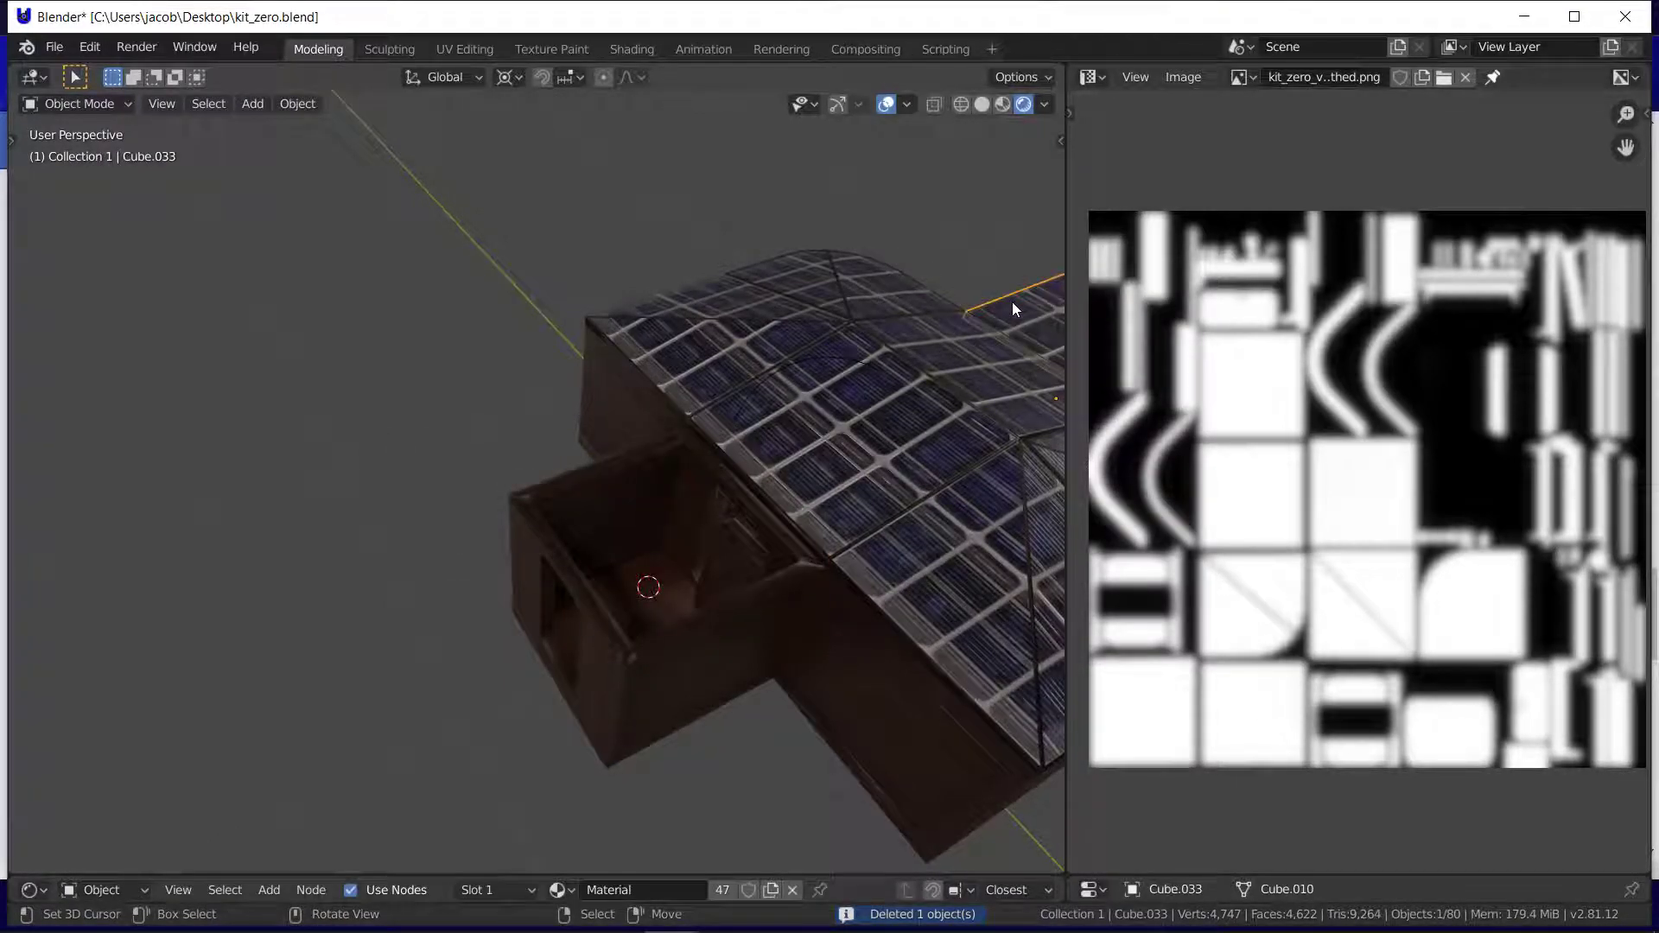
key("alt+d")
right_click(1013, 302)
key("g")
key("x")
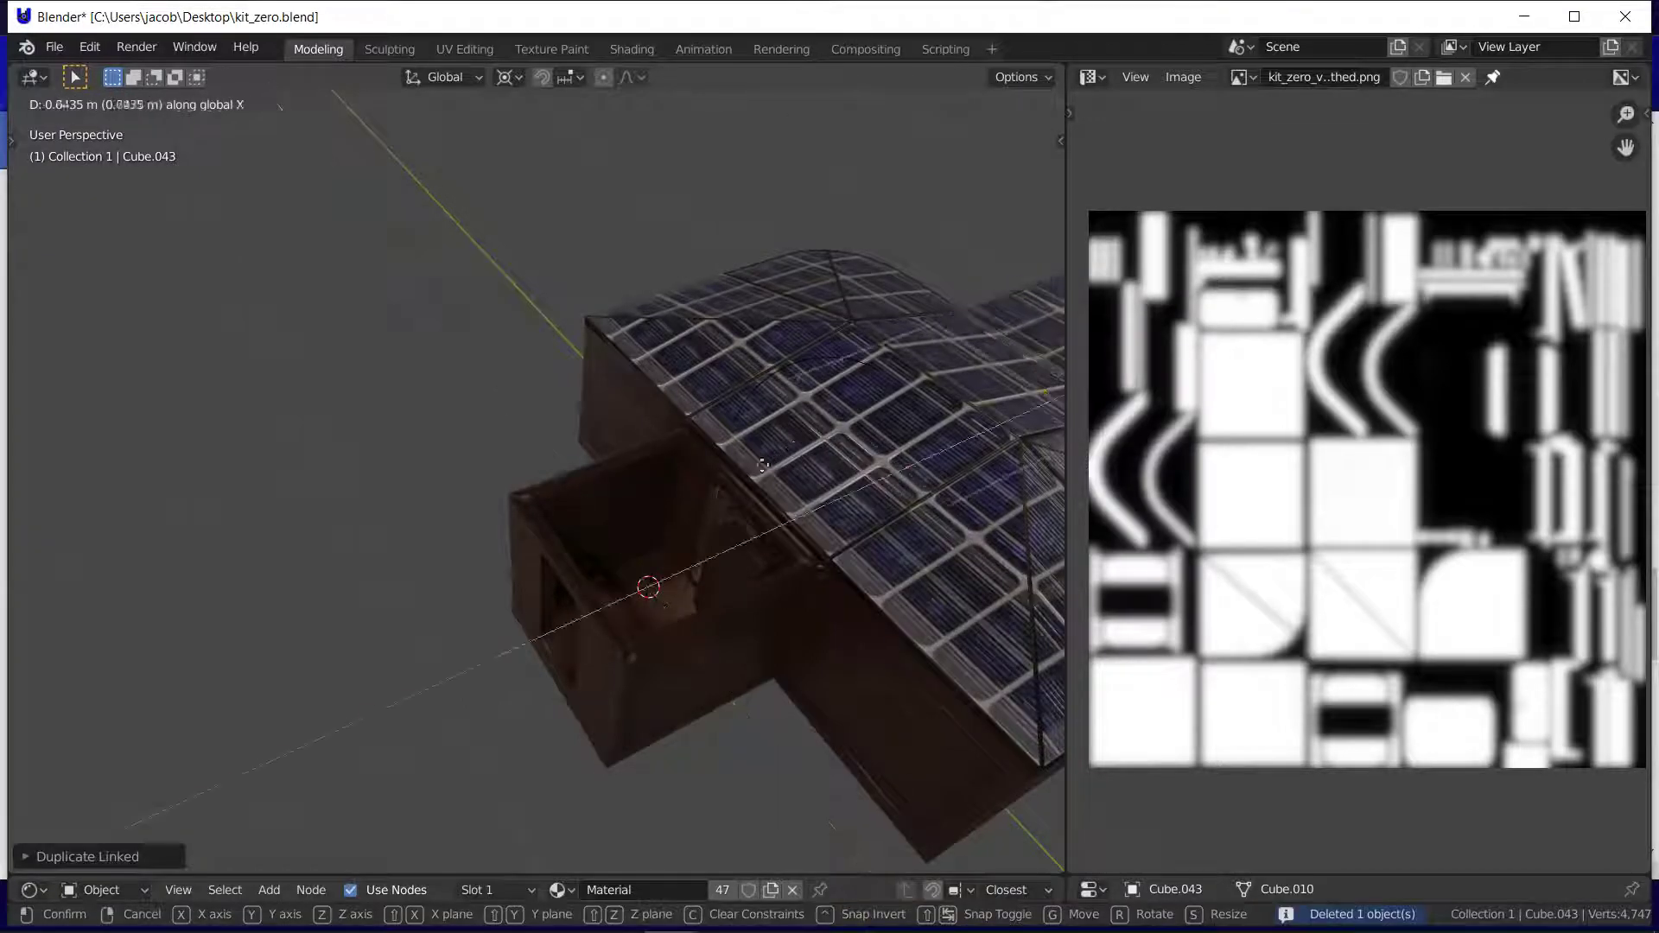
type("1.5")
key("Return")
key("alt+a")
Step: Inspect the square and rounded corner roof pieces by toggling each one in and out of Edit Mode
middle_click_drag(374, 596, 466, 486)
left_click(598, 541)
key("Tab")
key("Tab")
left_click(687, 395)
key("Tab")
key("Tab")
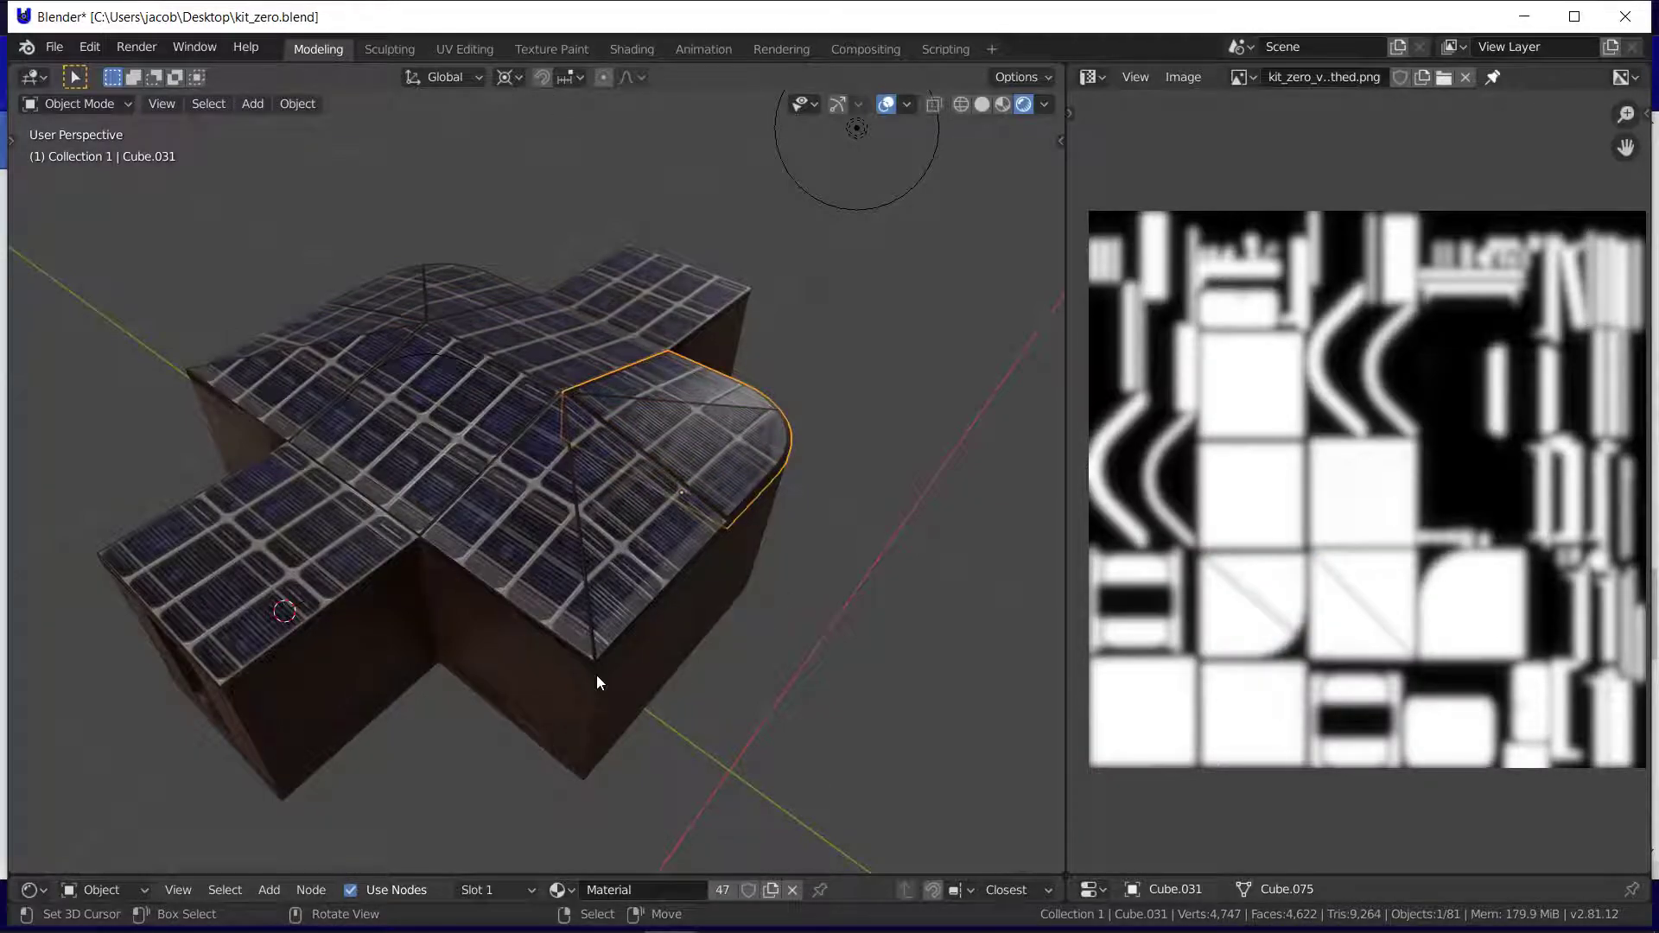
Step: Select the inset side-wall panel of the small wing and add an adjoining wall piece to the selection
left_click(327, 665)
key("Tab")
key("shift+grave")
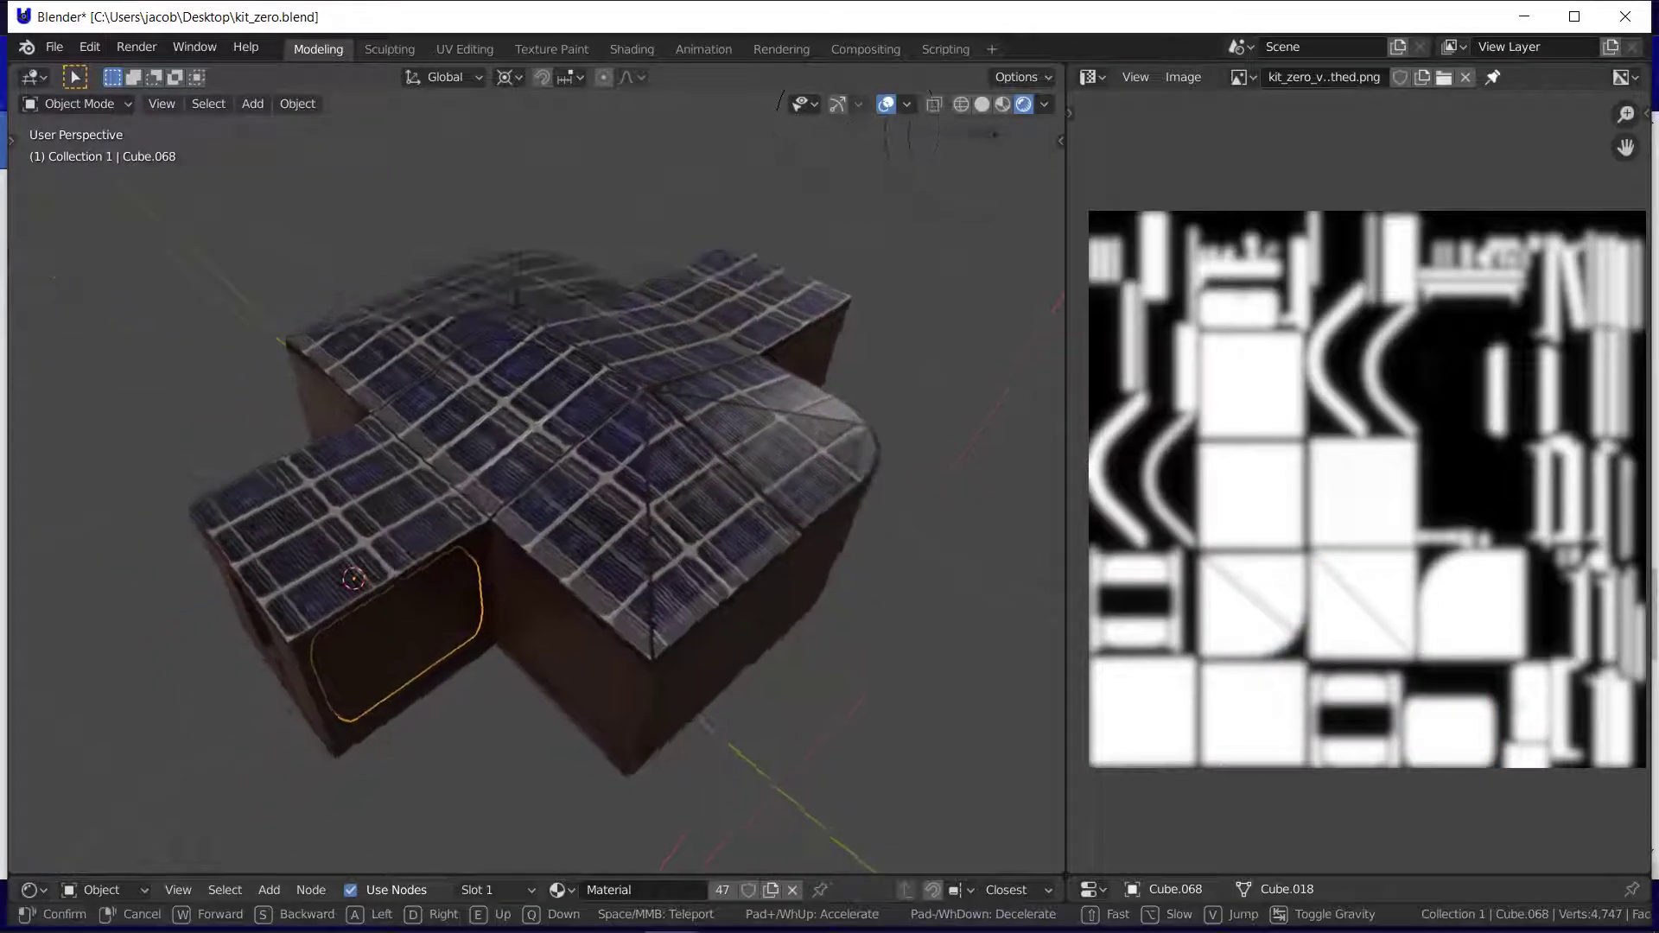
key("q")
left_click(577, 449)
key("shift+grave")
key("s")
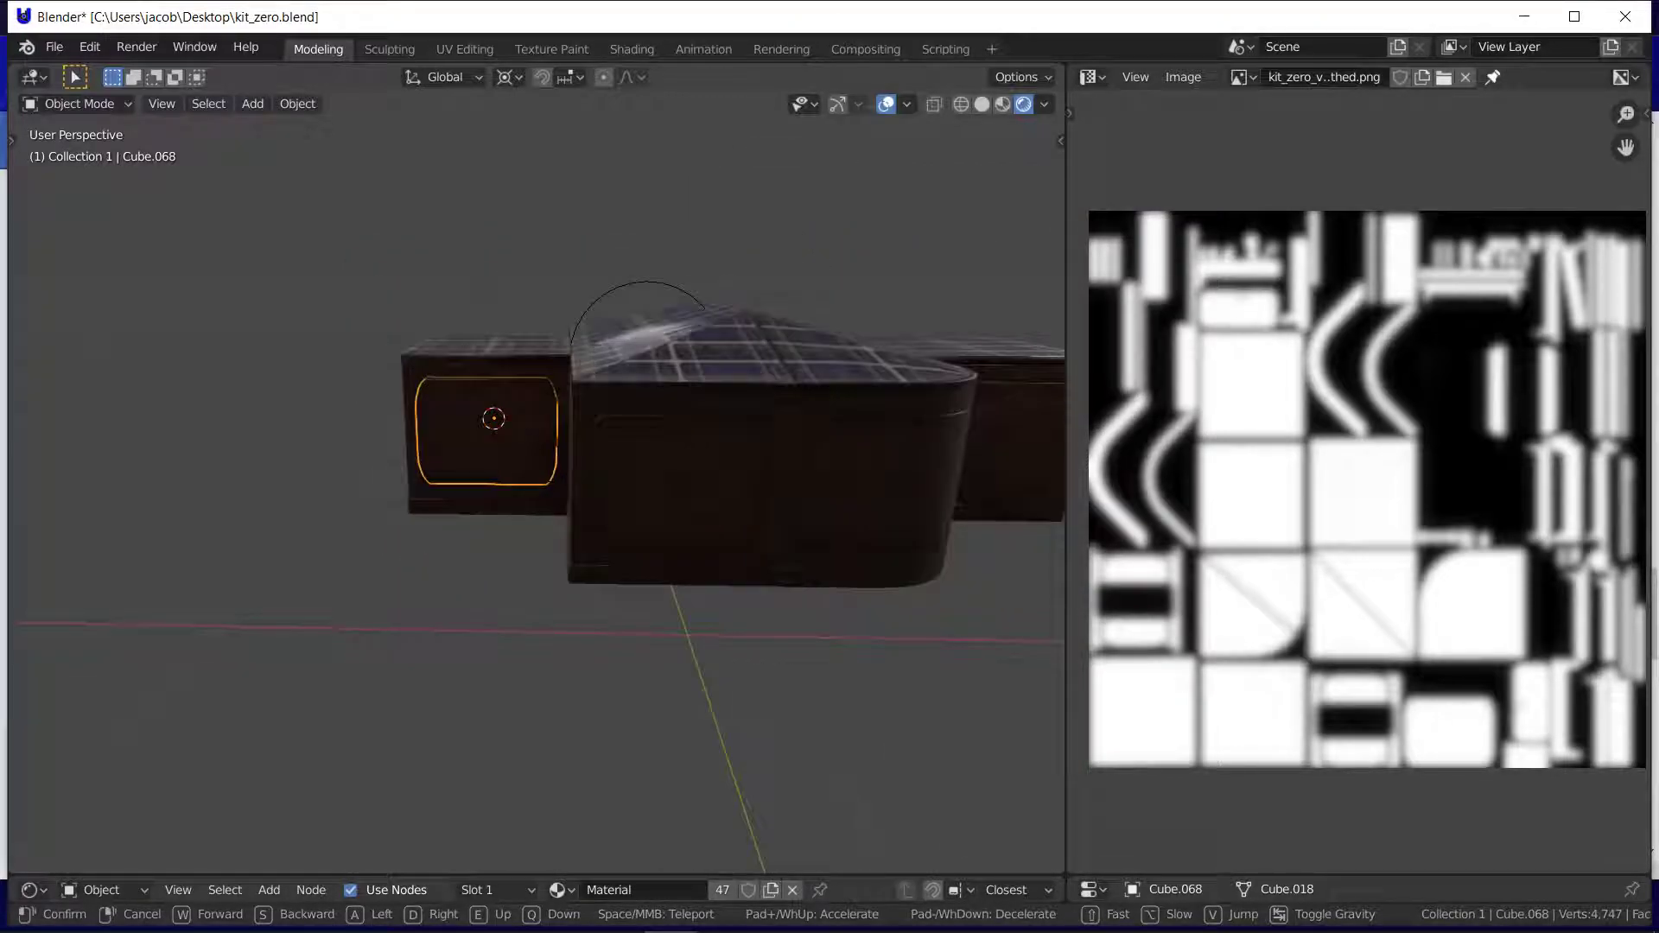
left_click(537, 480)
left_click(530, 508)
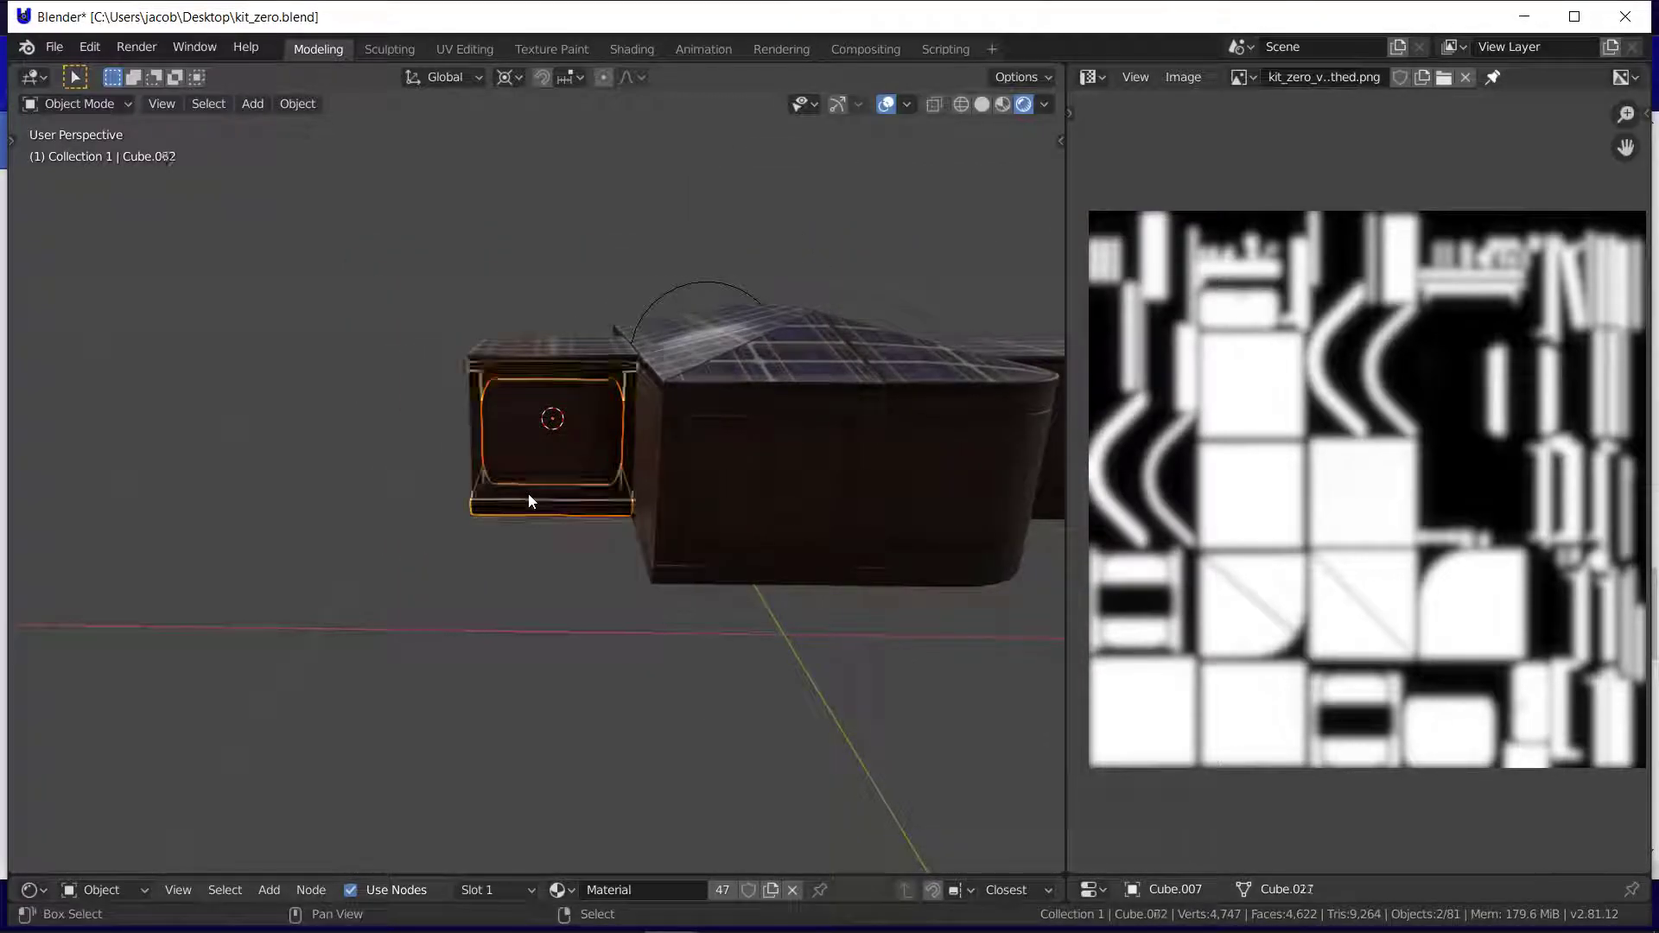
Step: Extend the selection to the small wing's floor and end-wall pieces
key("shift+grave")
key("w")
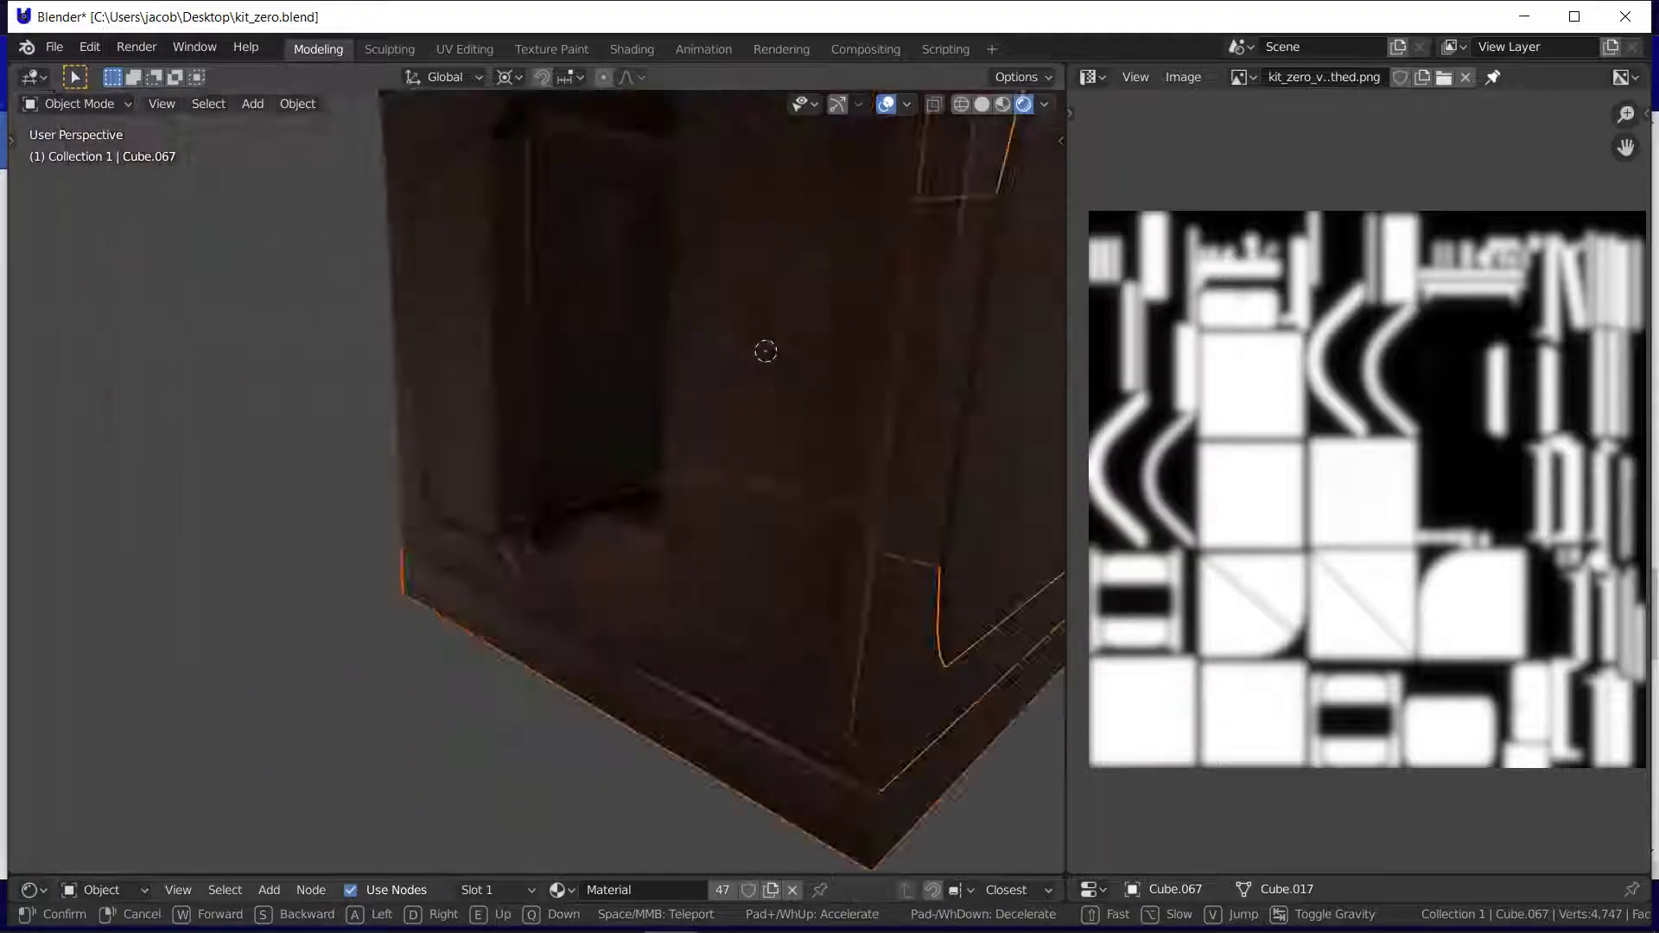
key("s")
left_click(489, 494)
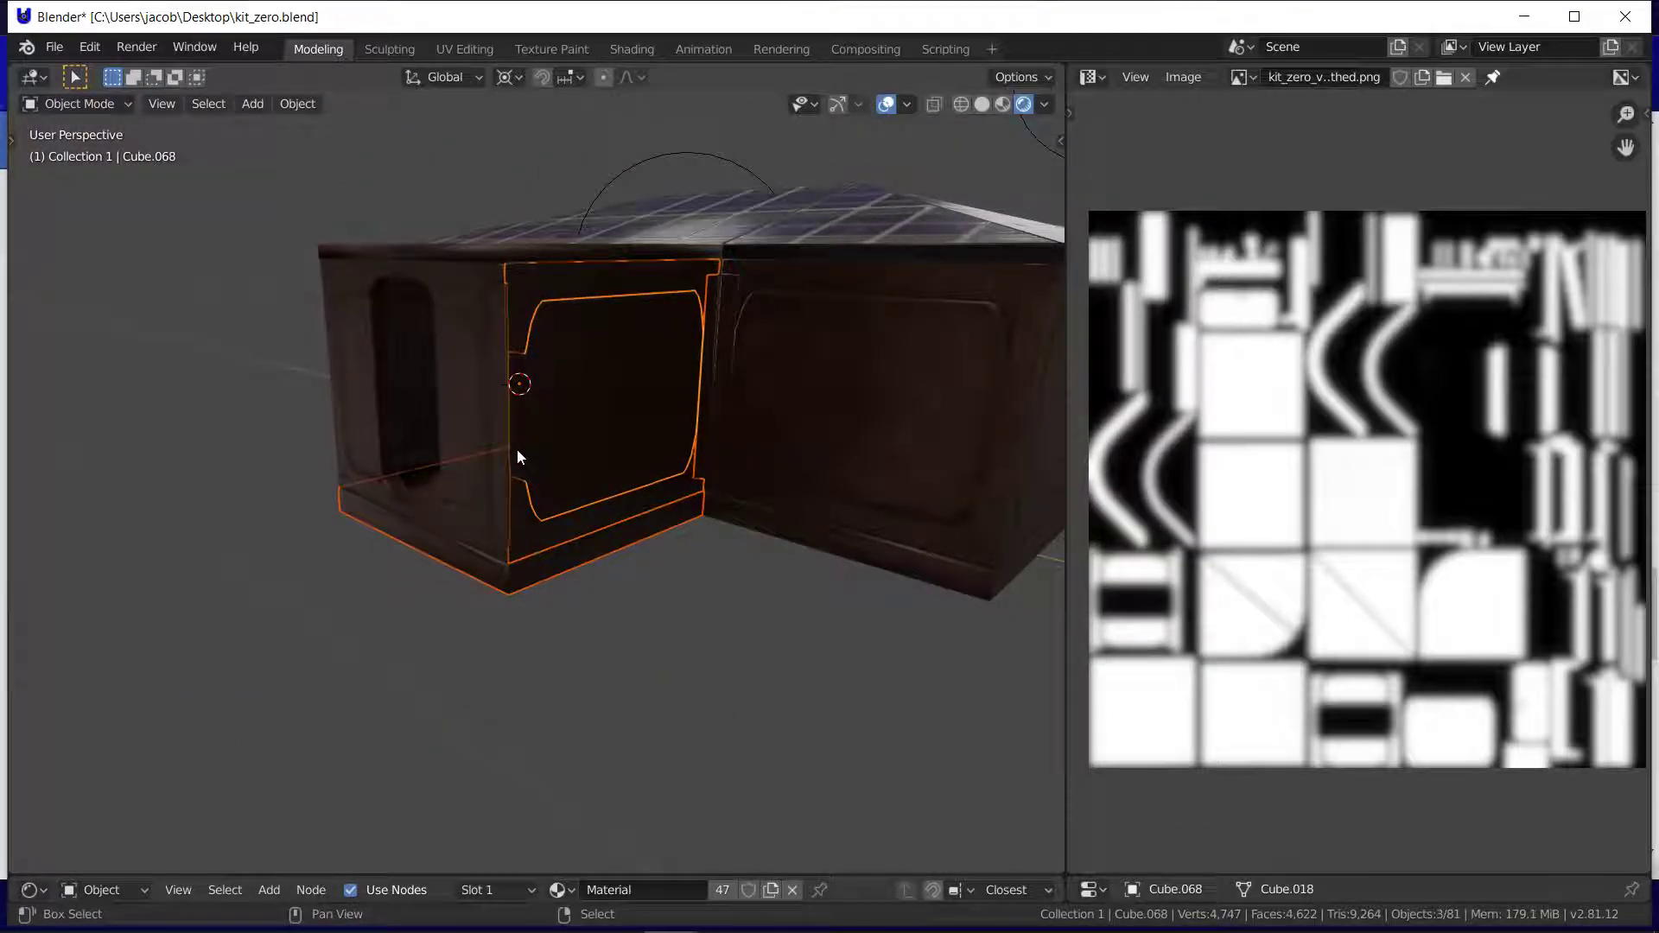
left_click(474, 539, "shift")
left_click(333, 440, "shift")
Step: Add the small wing's opposite wall panel and frame piece to the selection and delete all the selected wing pieces
key("shift+grave")
key("w")
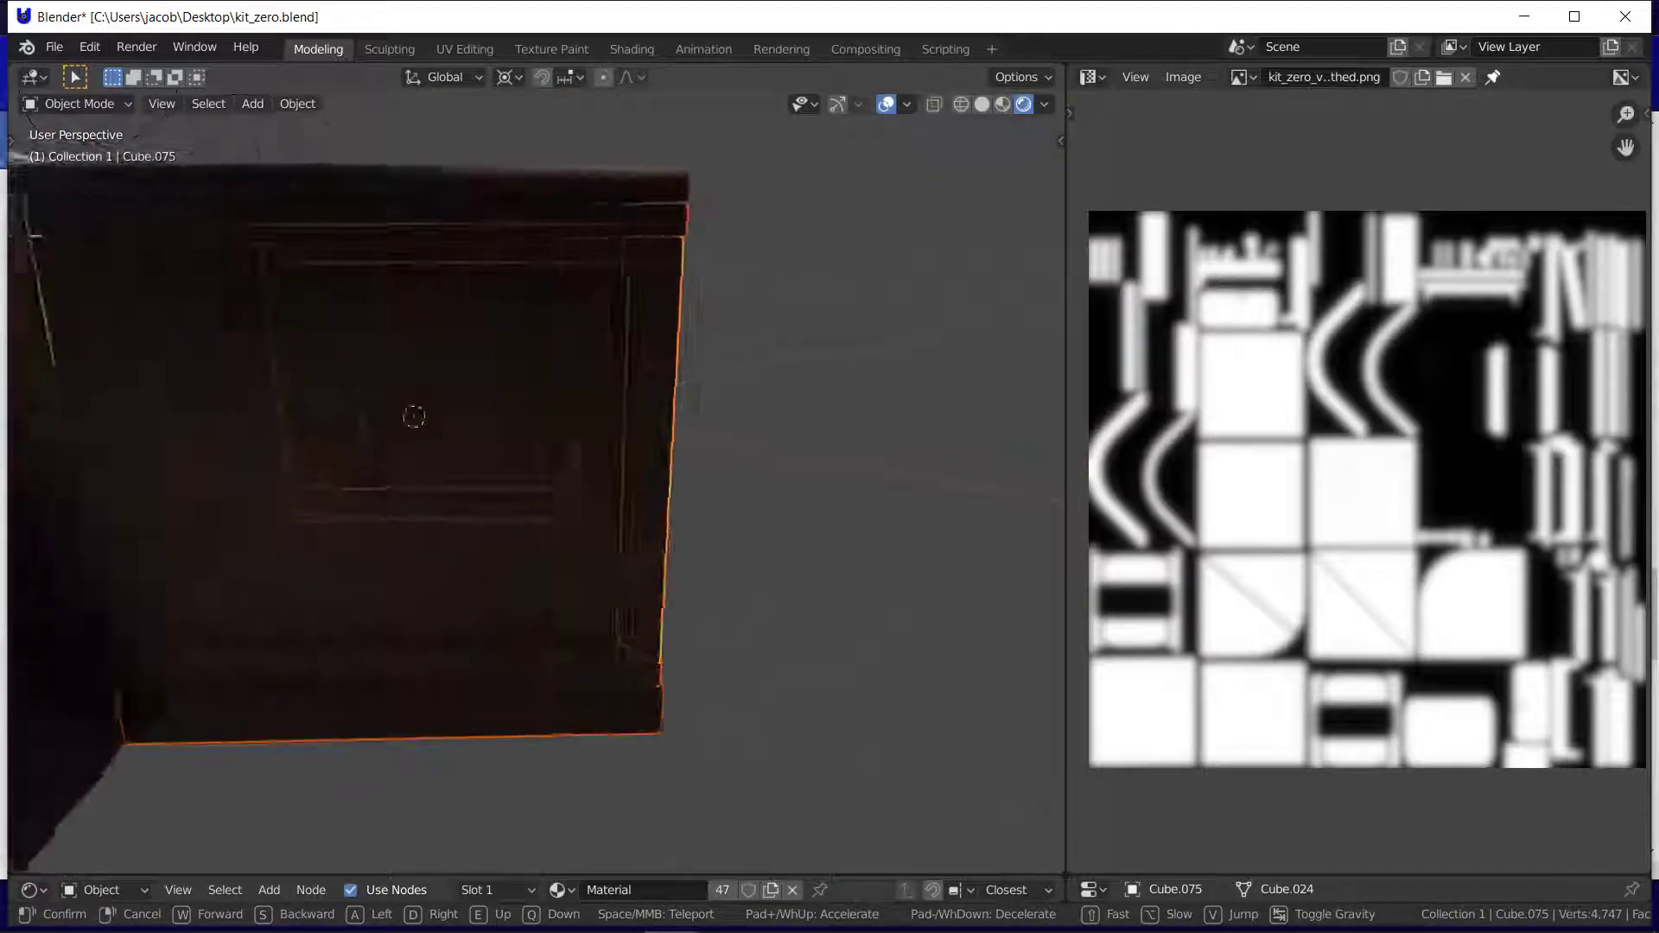
key("s")
left_click(567, 454)
left_click(567, 454, "shift")
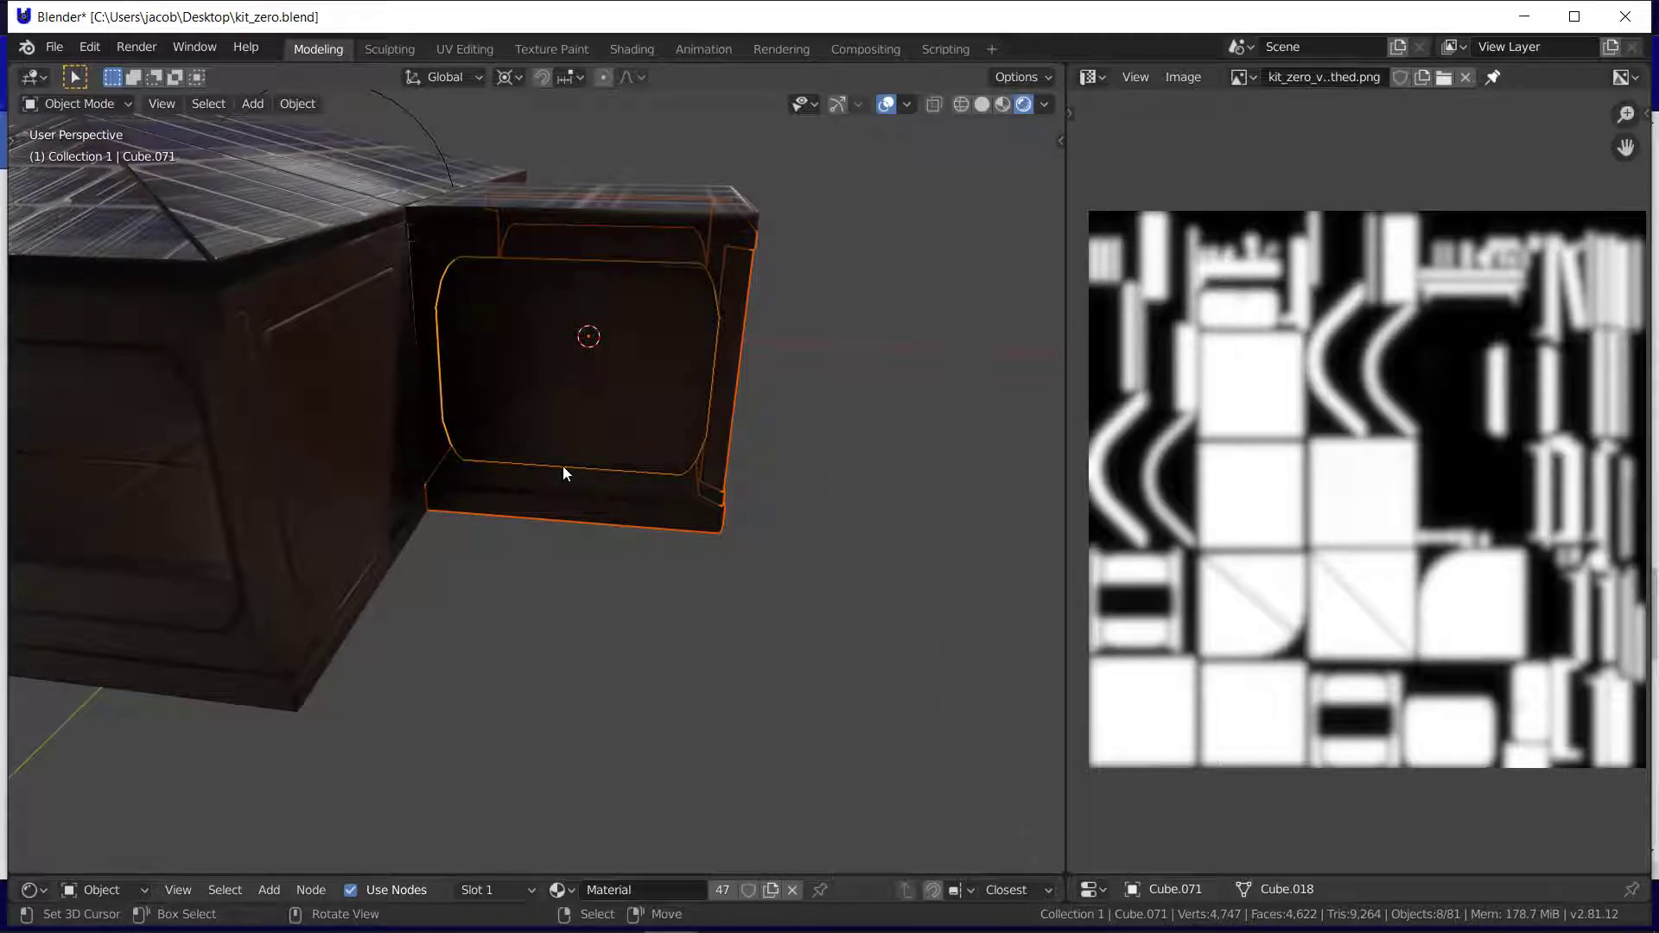
key("g")
right_click(778, 519)
right_click(586, 486, "shift")
left_click(584, 486, "shift")
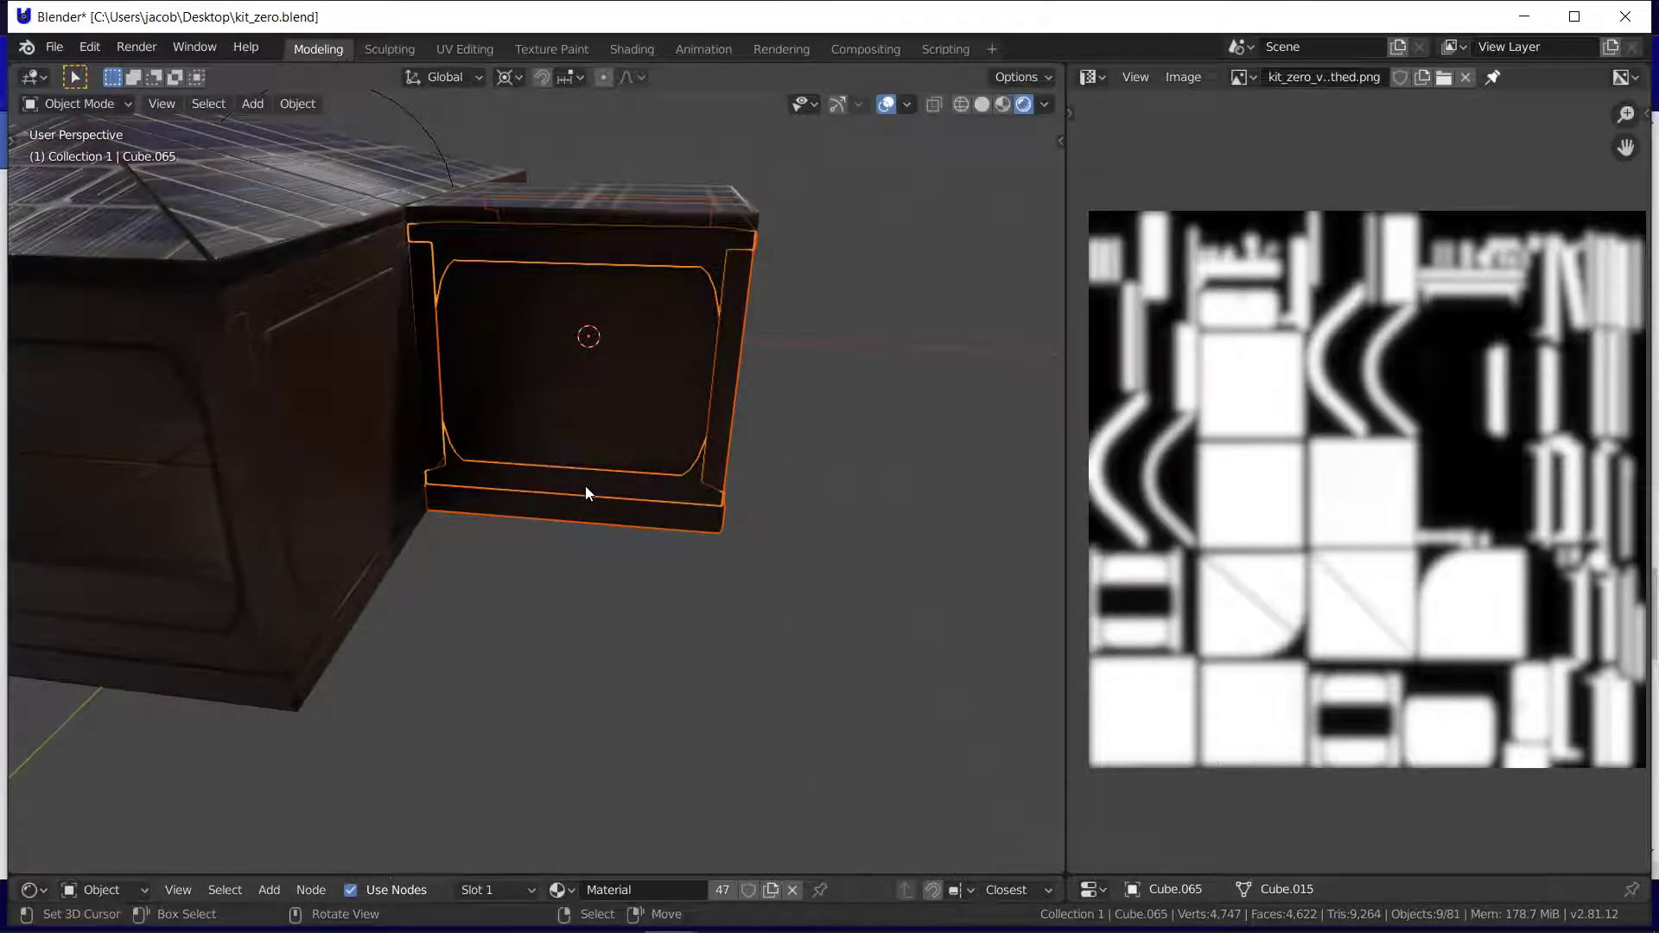
key("Delete")
Step: Delete the leftover corner post standing on the near side of the doorway under the roof overhang
key("shift+grave")
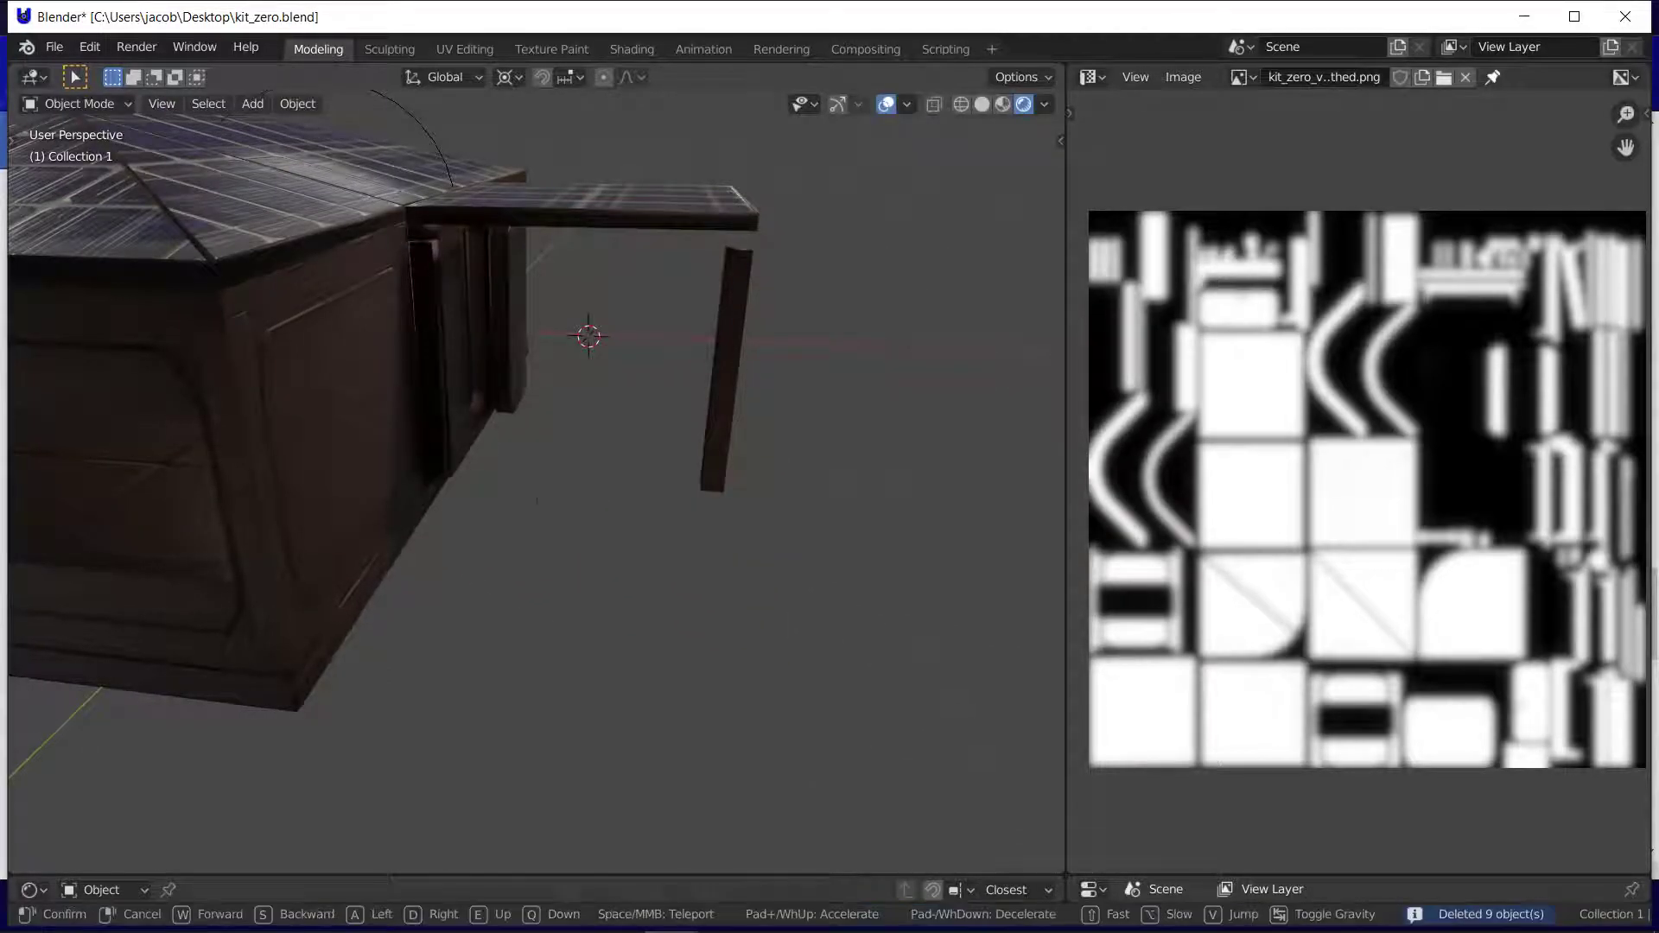
key("w")
left_click(444, 408)
left_click(460, 400)
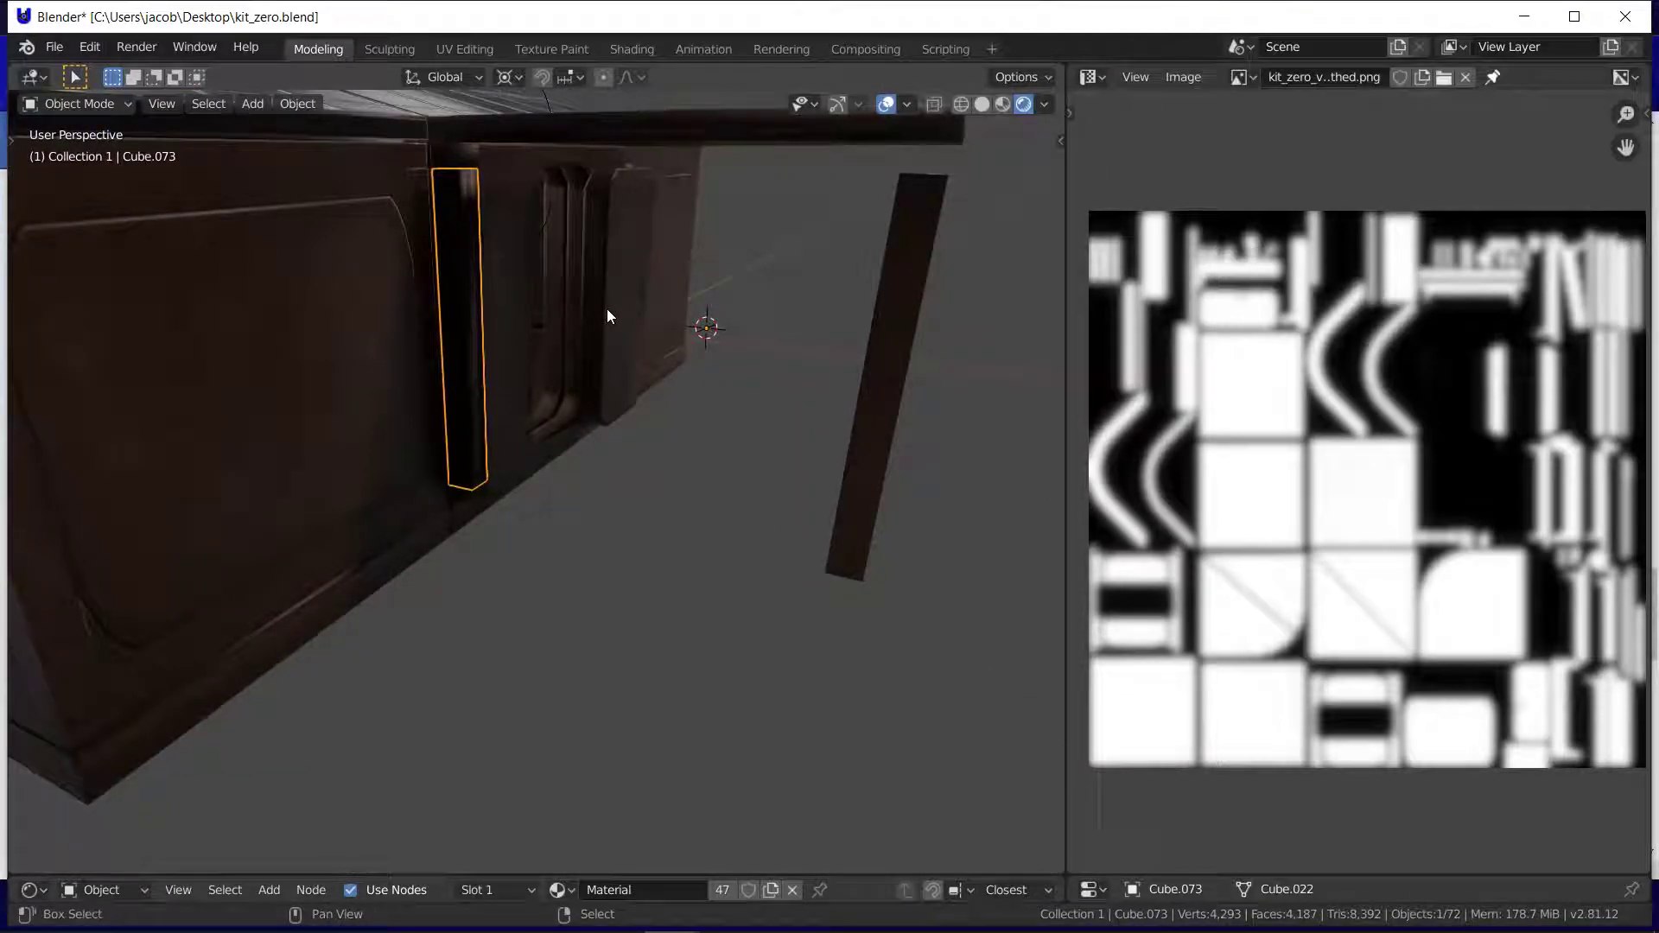
key("Tab")
scroll(608, 309, "down", 6)
key("Tab")
left_click(624, 443)
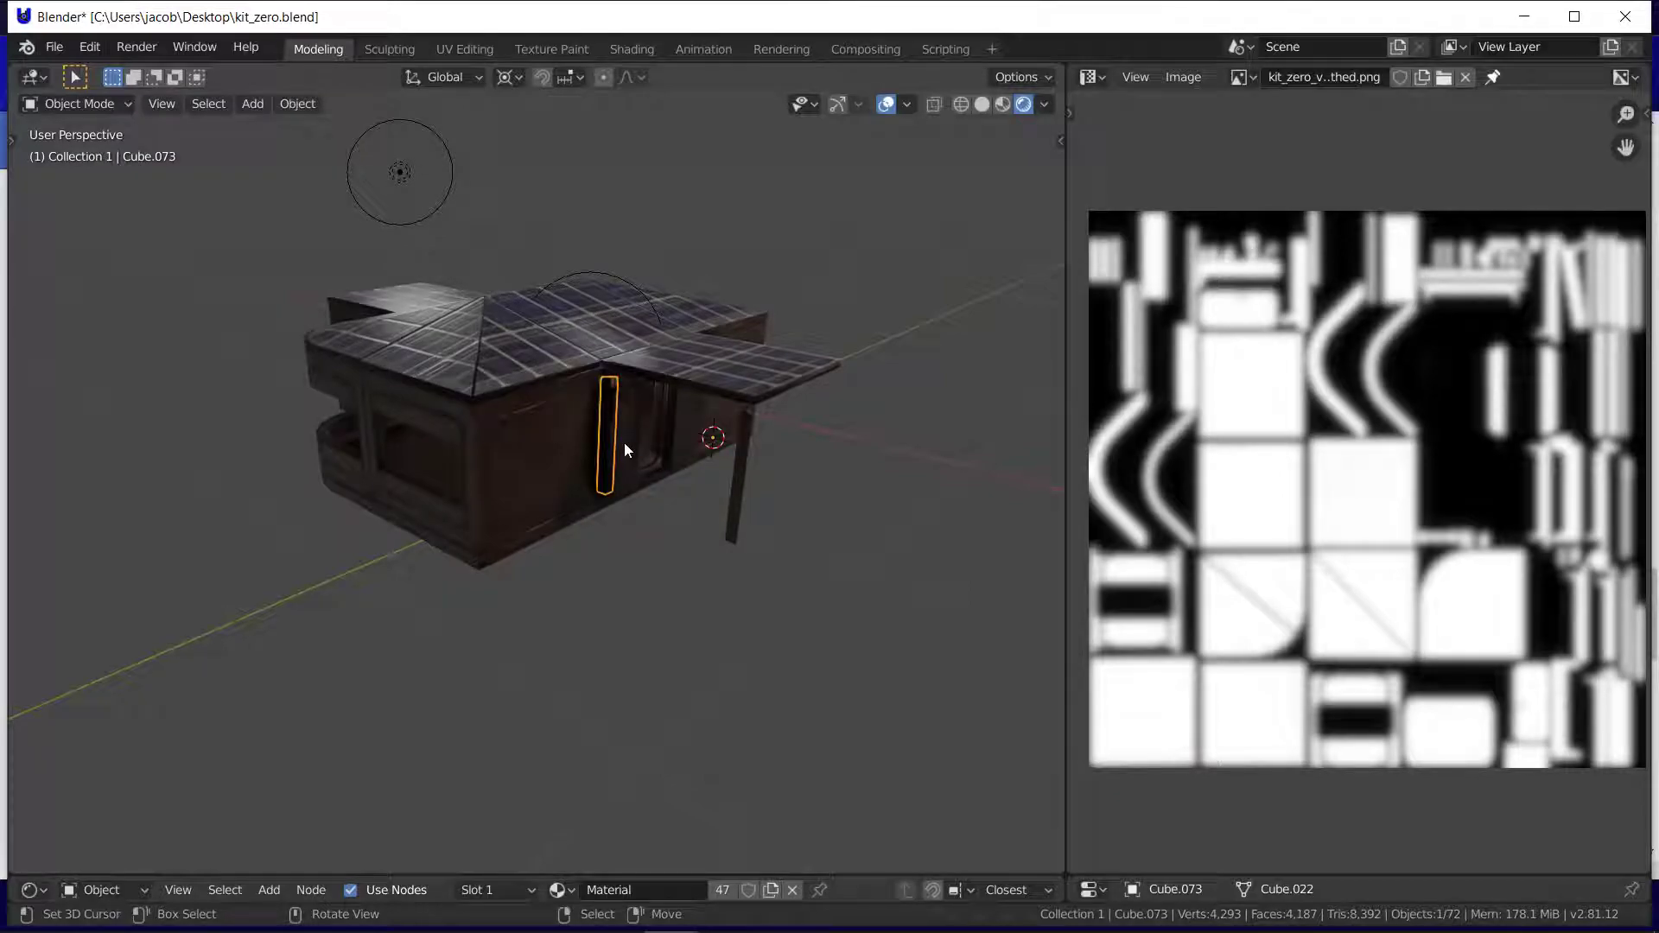
key("Delete")
left_click(675, 461)
key("Delete")
Step: Delete the matching leftover corner post on the other side of the doorway
left_click(605, 448)
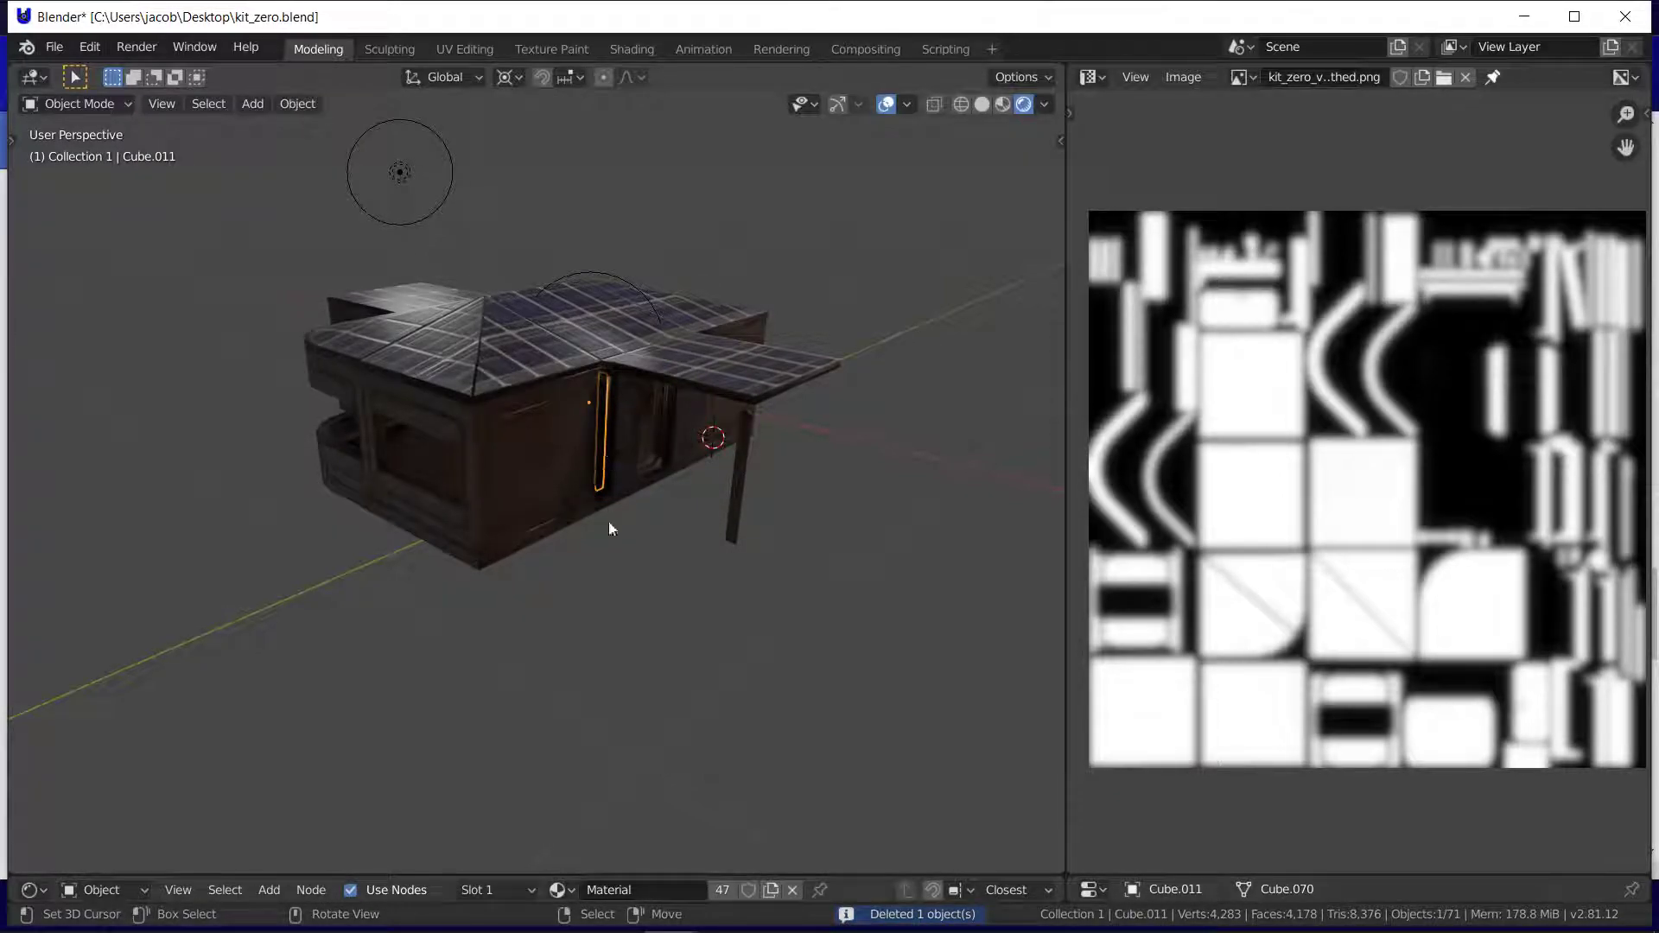
key("shift+grave")
key("w")
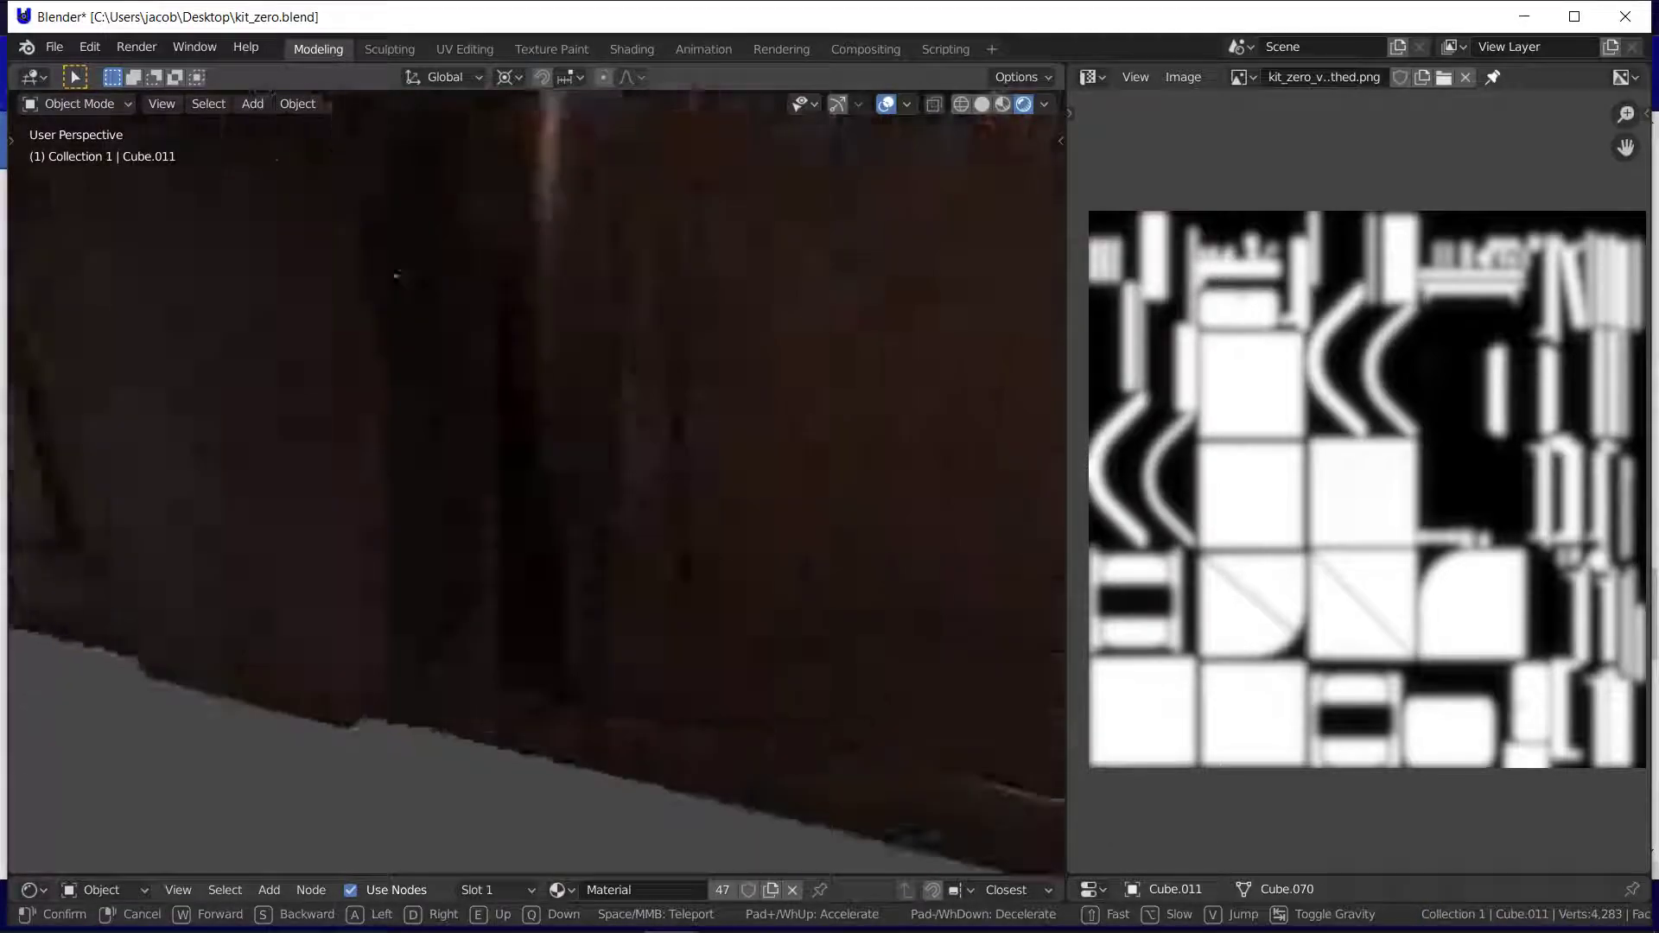
key("Escape")
left_click(605, 457)
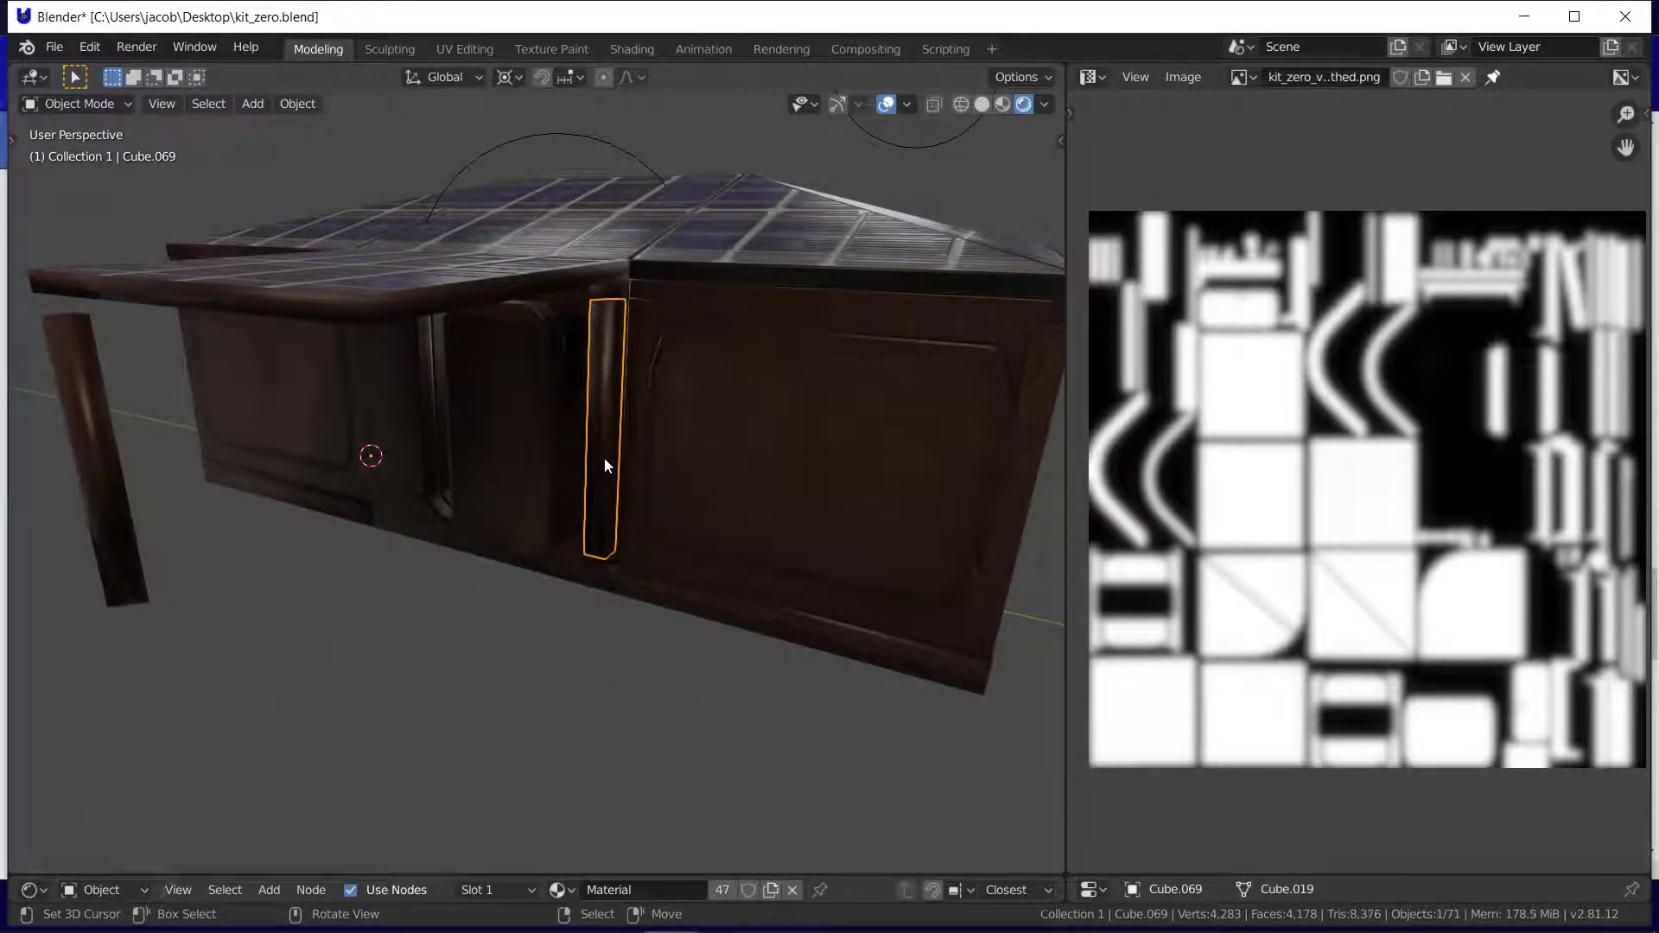
key("Delete")
Step: Inspect the sliding door panel in the doorway by toggling it in and out of Edit Mode
left_click(536, 477)
key("Tab")
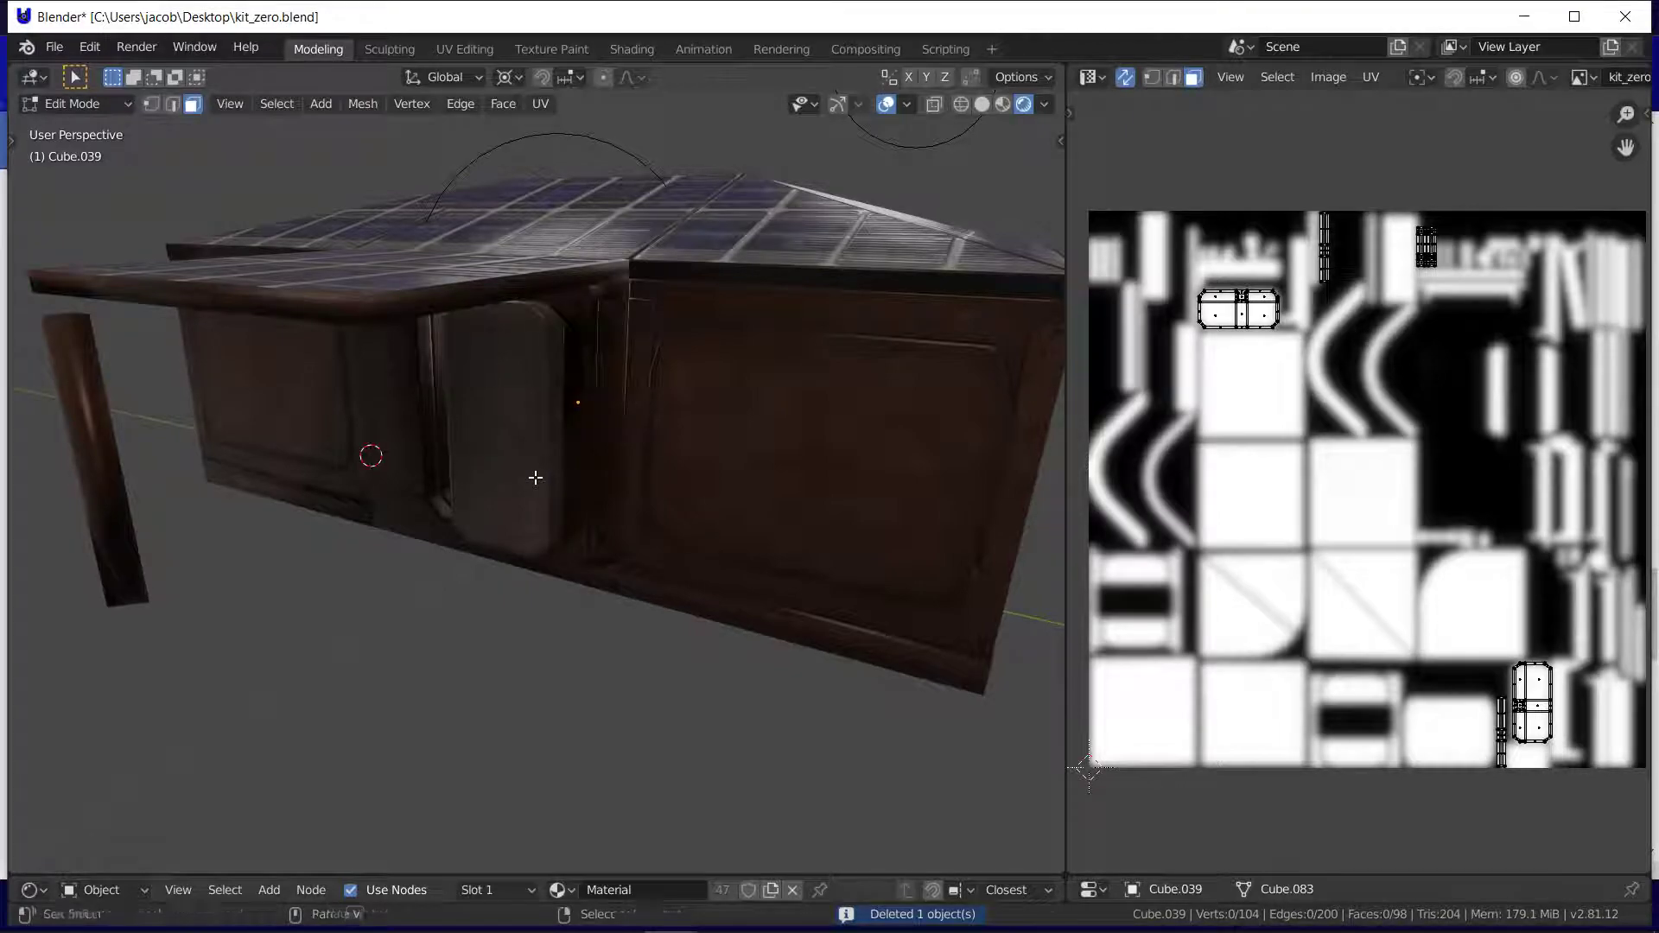
key("shift+grave")
key("w")
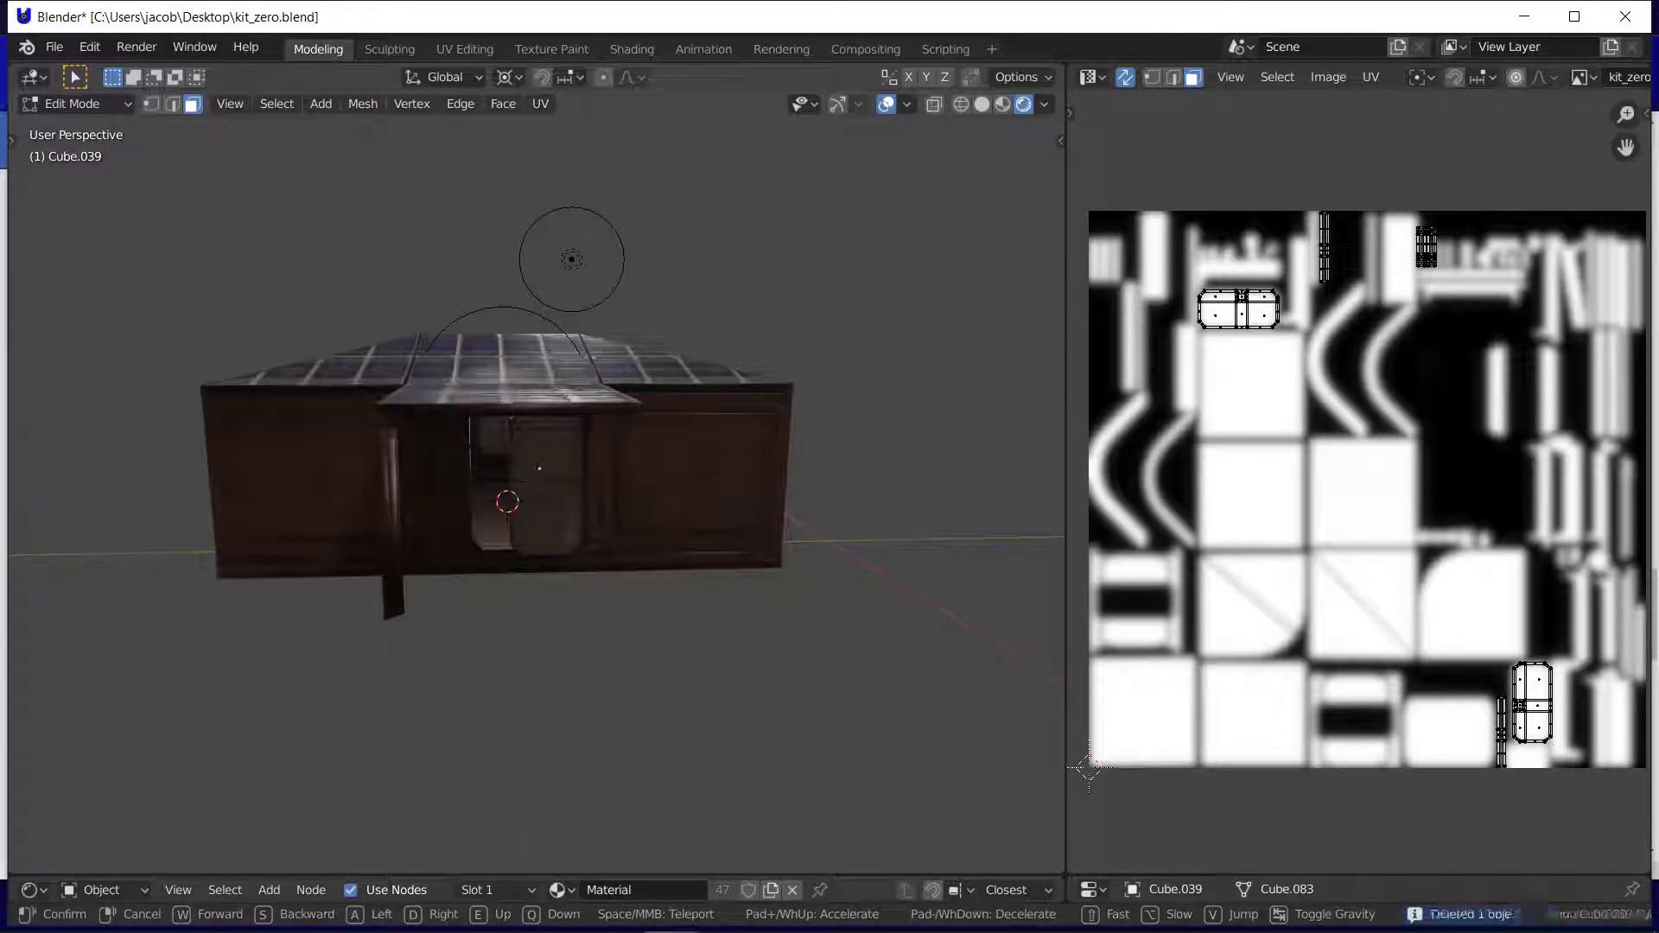
key("Escape")
key("Tab")
key("Tab")
key("Tab")
Step: Check the outer doorway wall piece in Edit Mode and delete it
left_click(638, 500)
key("Tab")
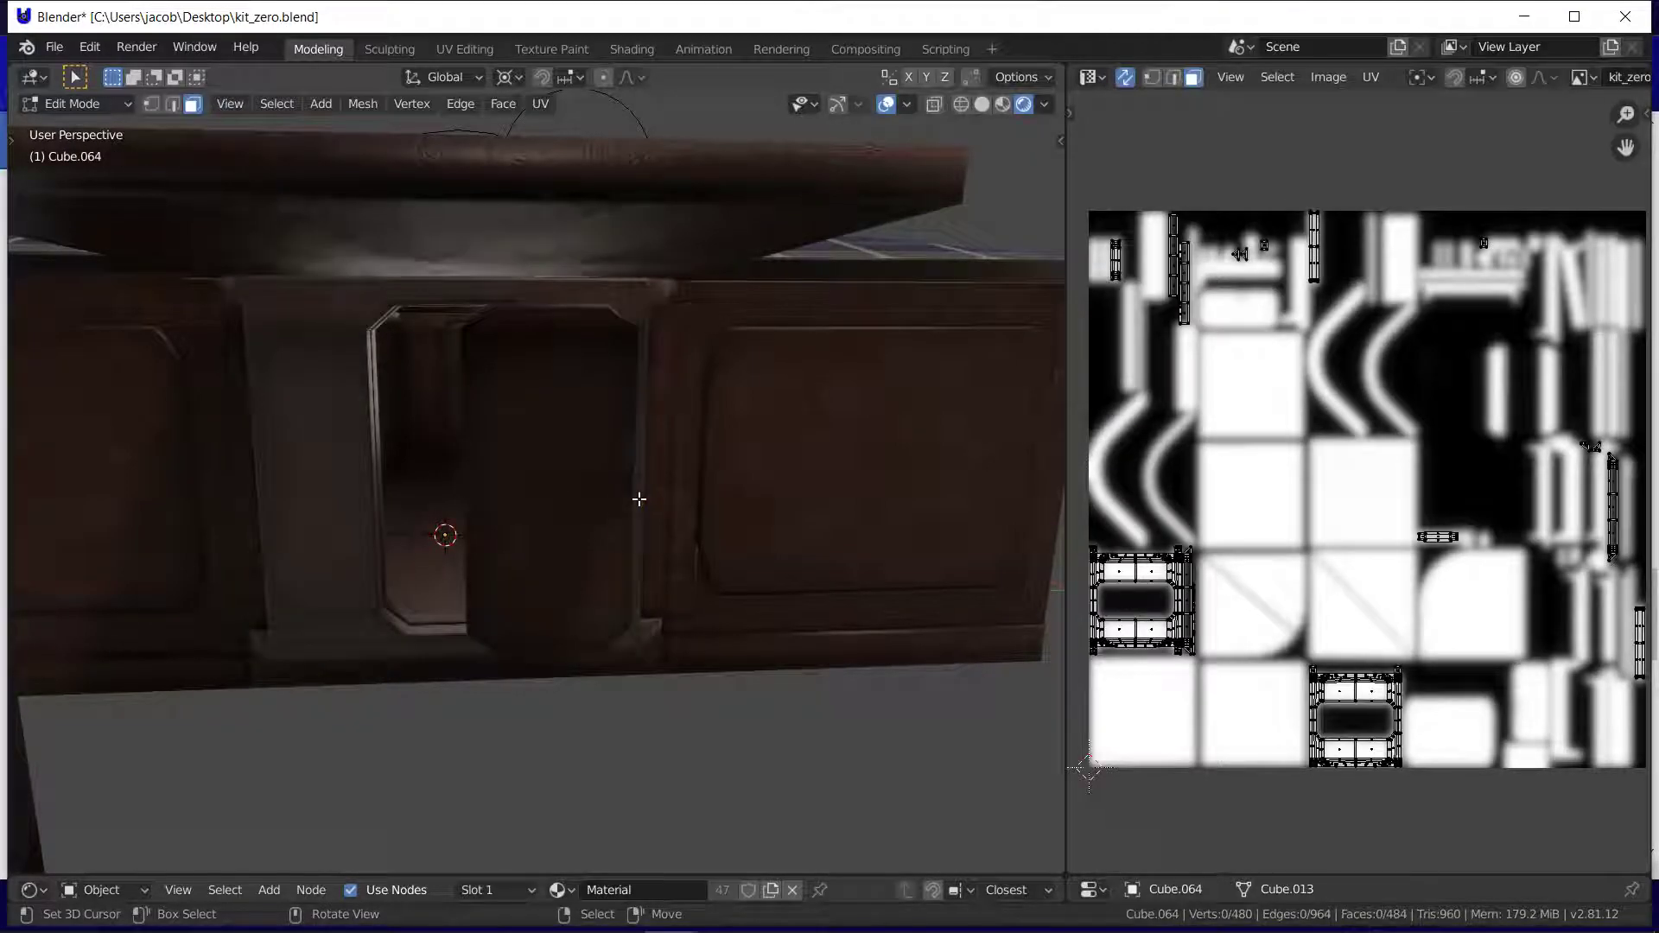
key("a")
key("Tab")
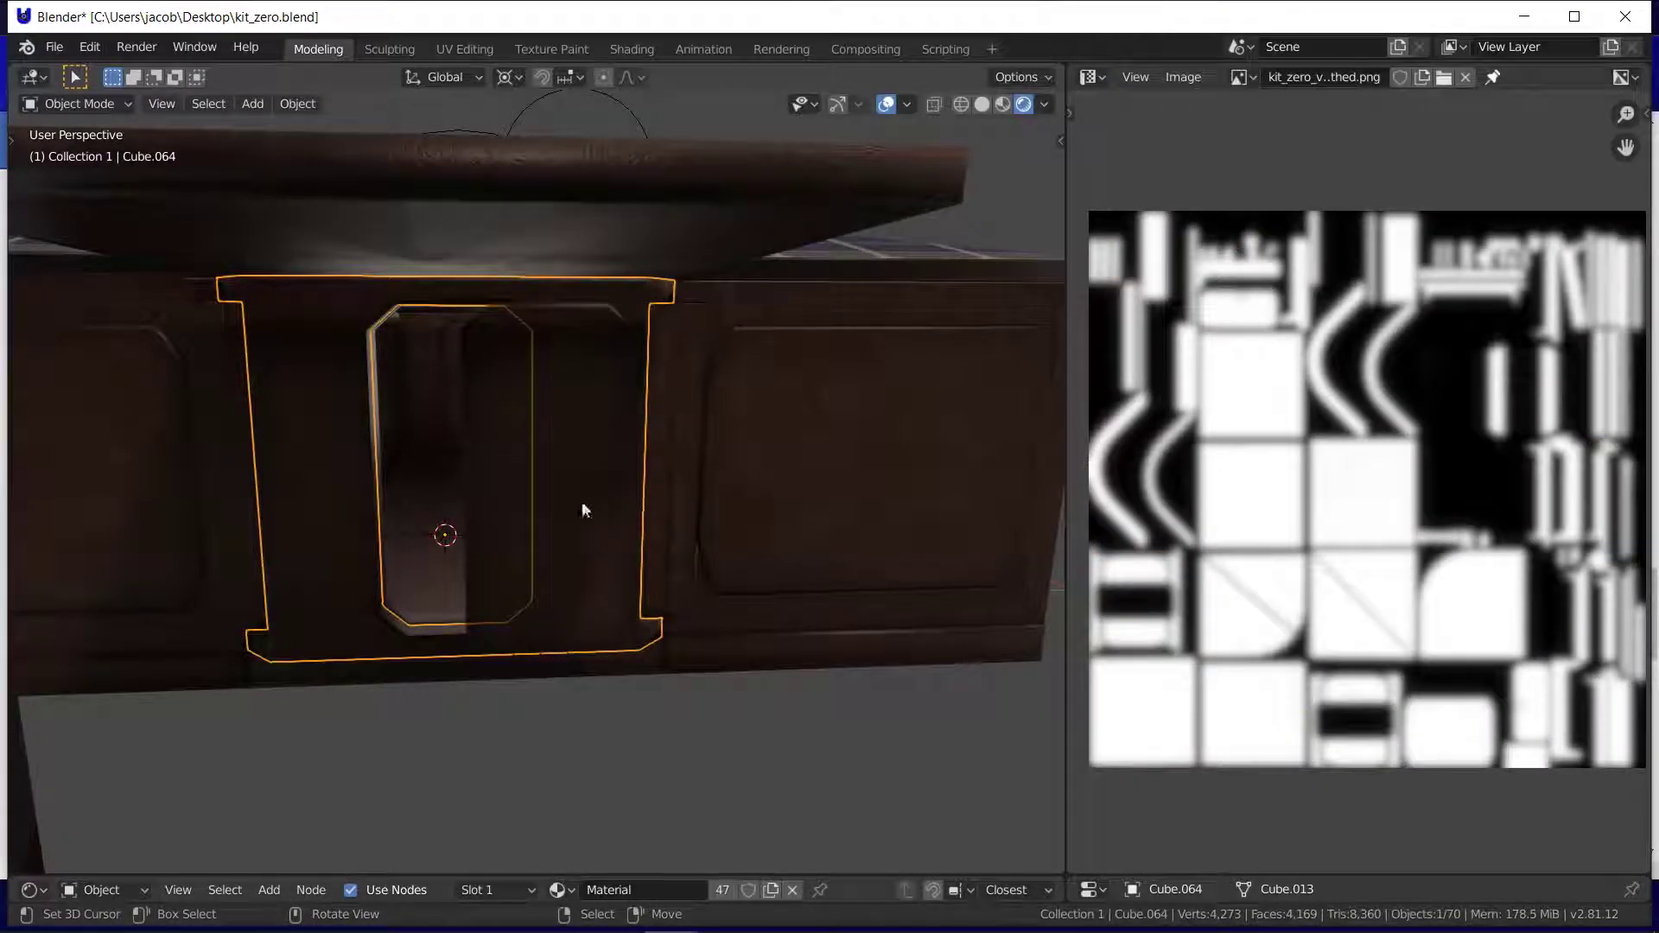
key("Delete")
Step: Inspect the remaining doorway wall and its neighbouring pieces by toggling each one in and out of Edit Mode
left_click(349, 548)
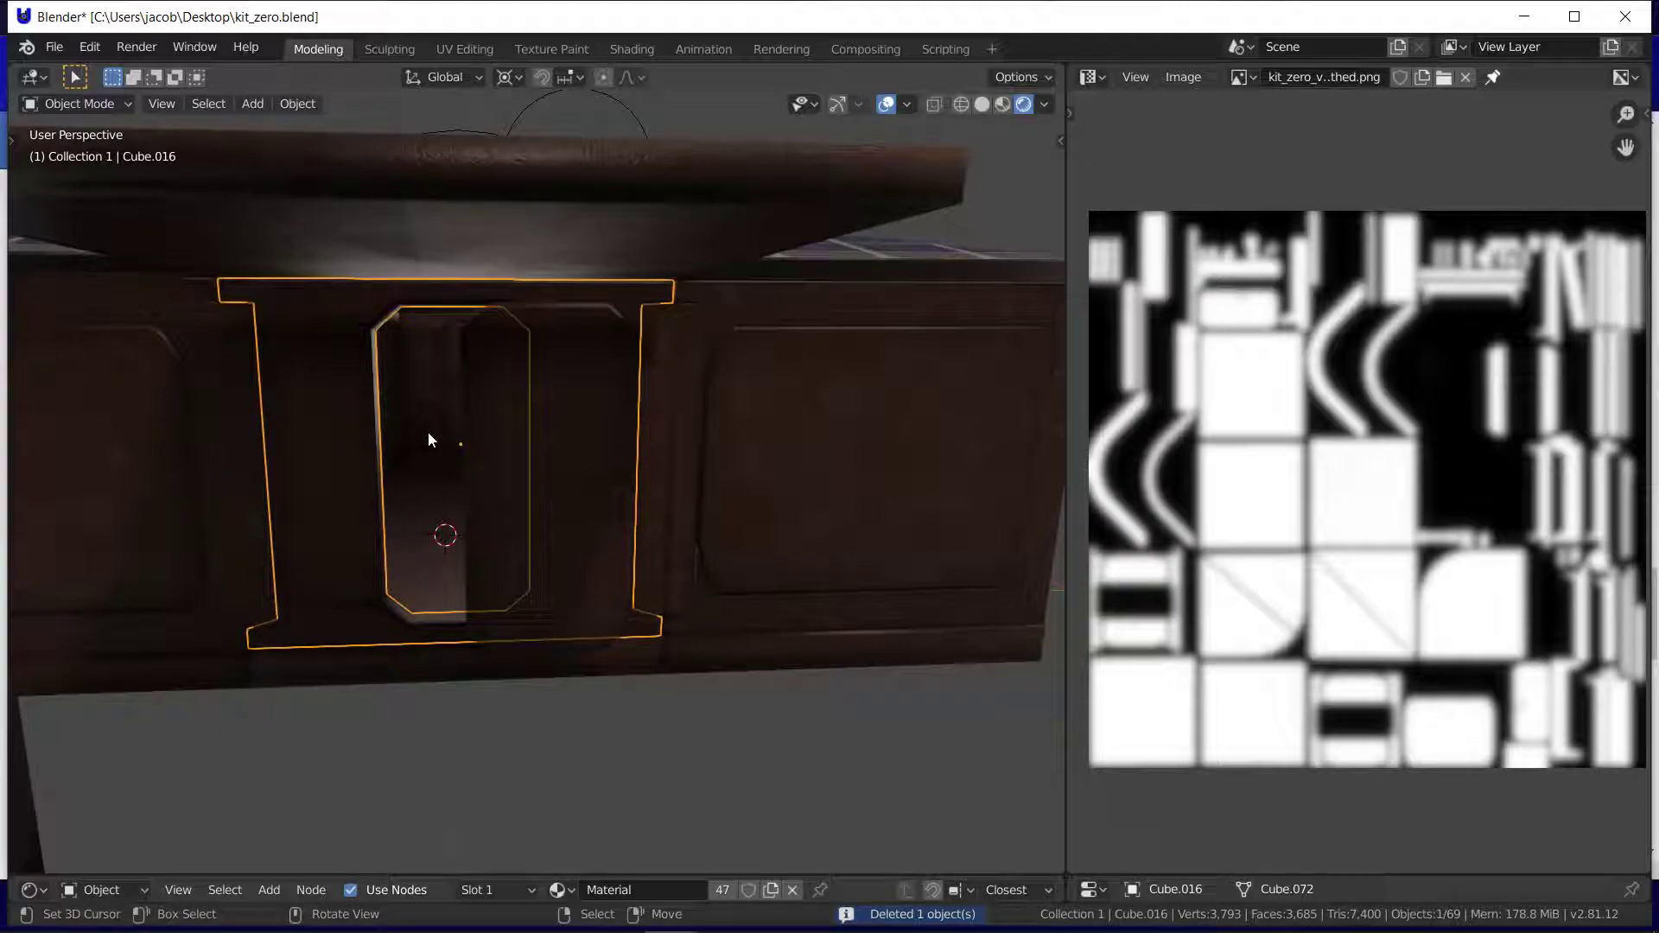
key("Tab")
key("Tab")
left_click(732, 518)
left_click(674, 529)
key("Tab")
key("Tab")
left_click(486, 567)
key("Tab")
key("Tab")
left_click(334, 537)
key("Tab")
key("Tab")
key("Tab")
key("Tab")
left_click(246, 553)
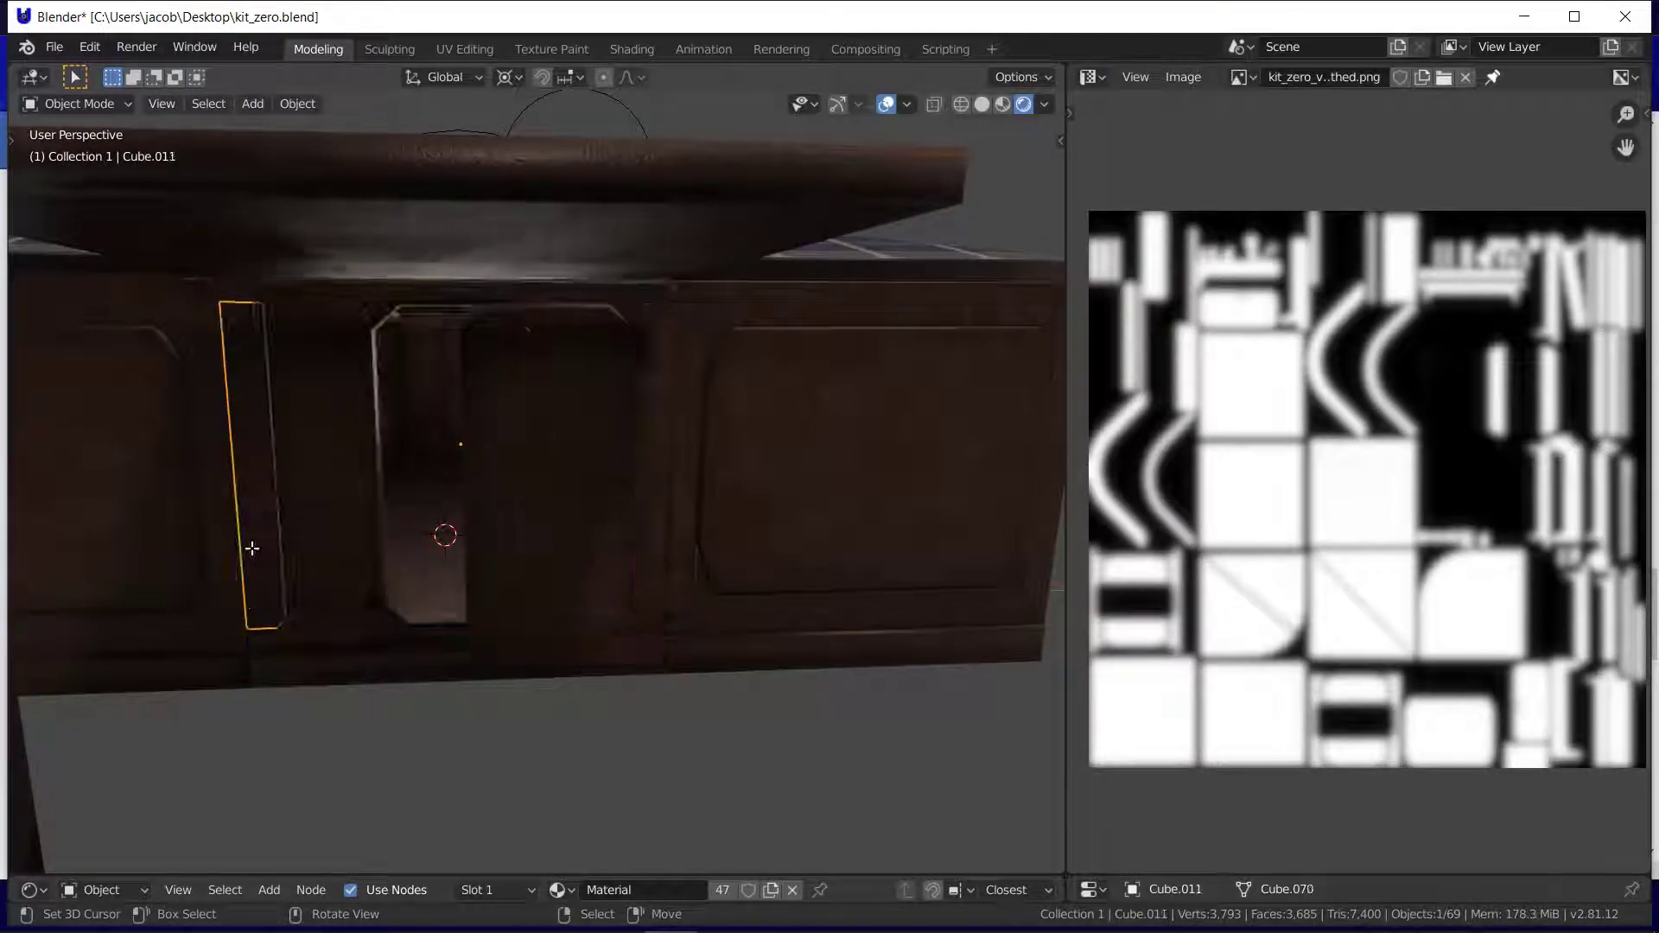
left_click(268, 655)
key("Tab")
key("Tab")
key("alt+a")
Step: Delete the free-standing post under the outer end of the small wing's roof
key("shift+grave")
key("s")
key("a")
key("w")
left_click(537, 489)
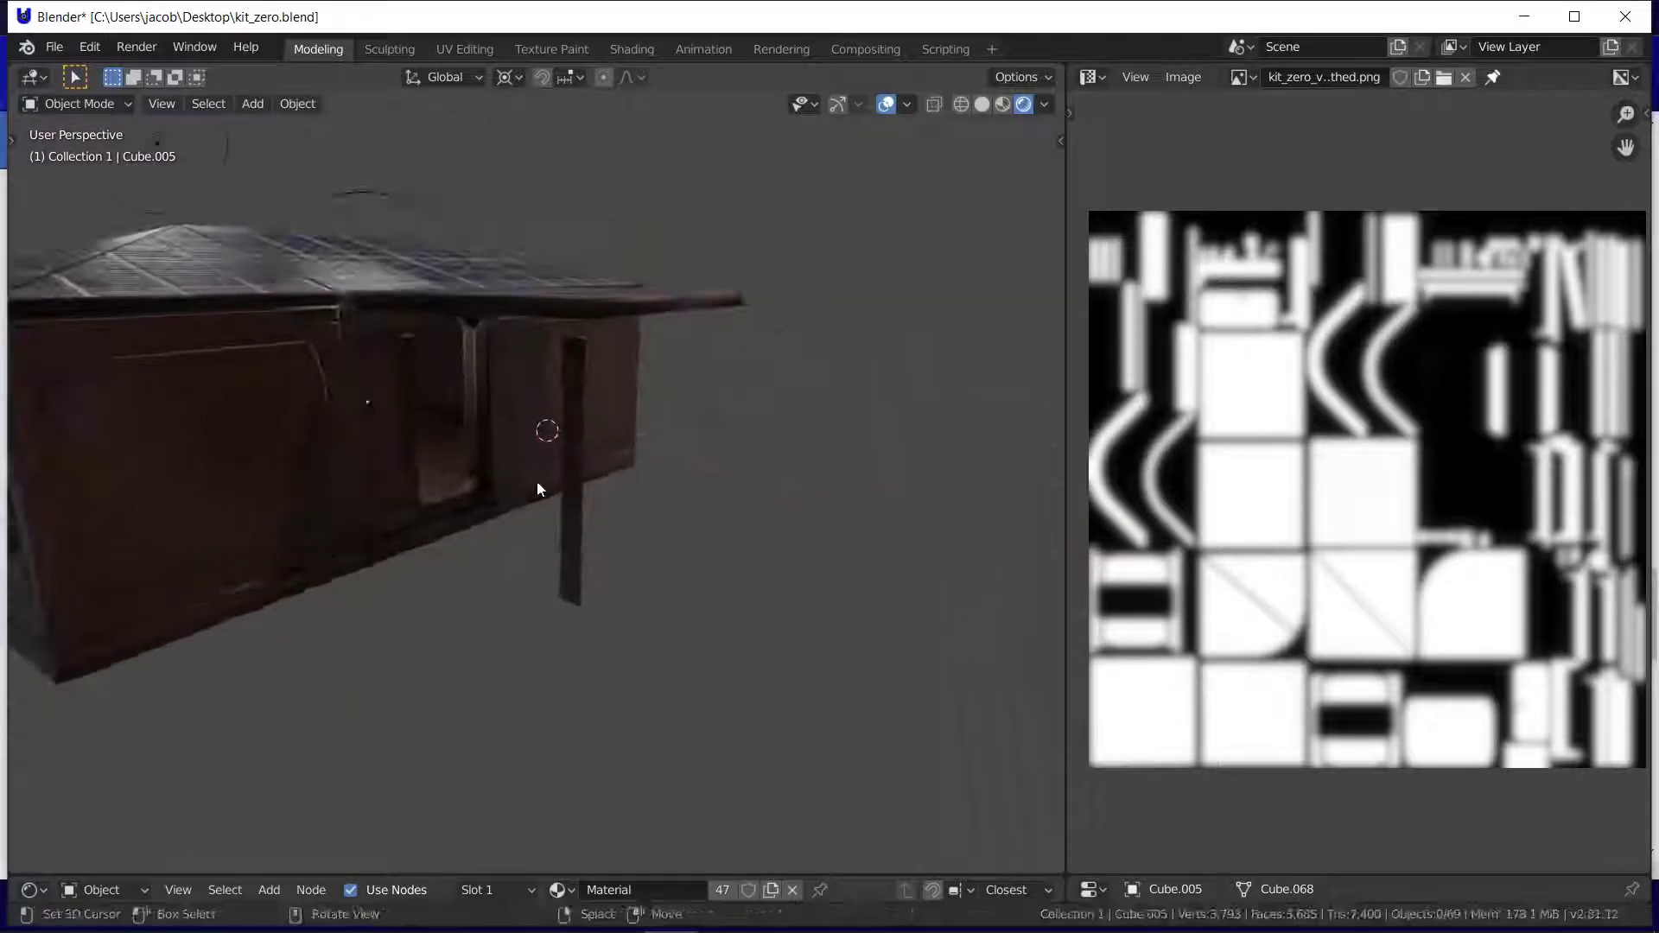
key("Delete")
Step: Make a linked duplicate of the far doorway wall and move it 2 m along global X to the open wing's outer end
key("shift+grave")
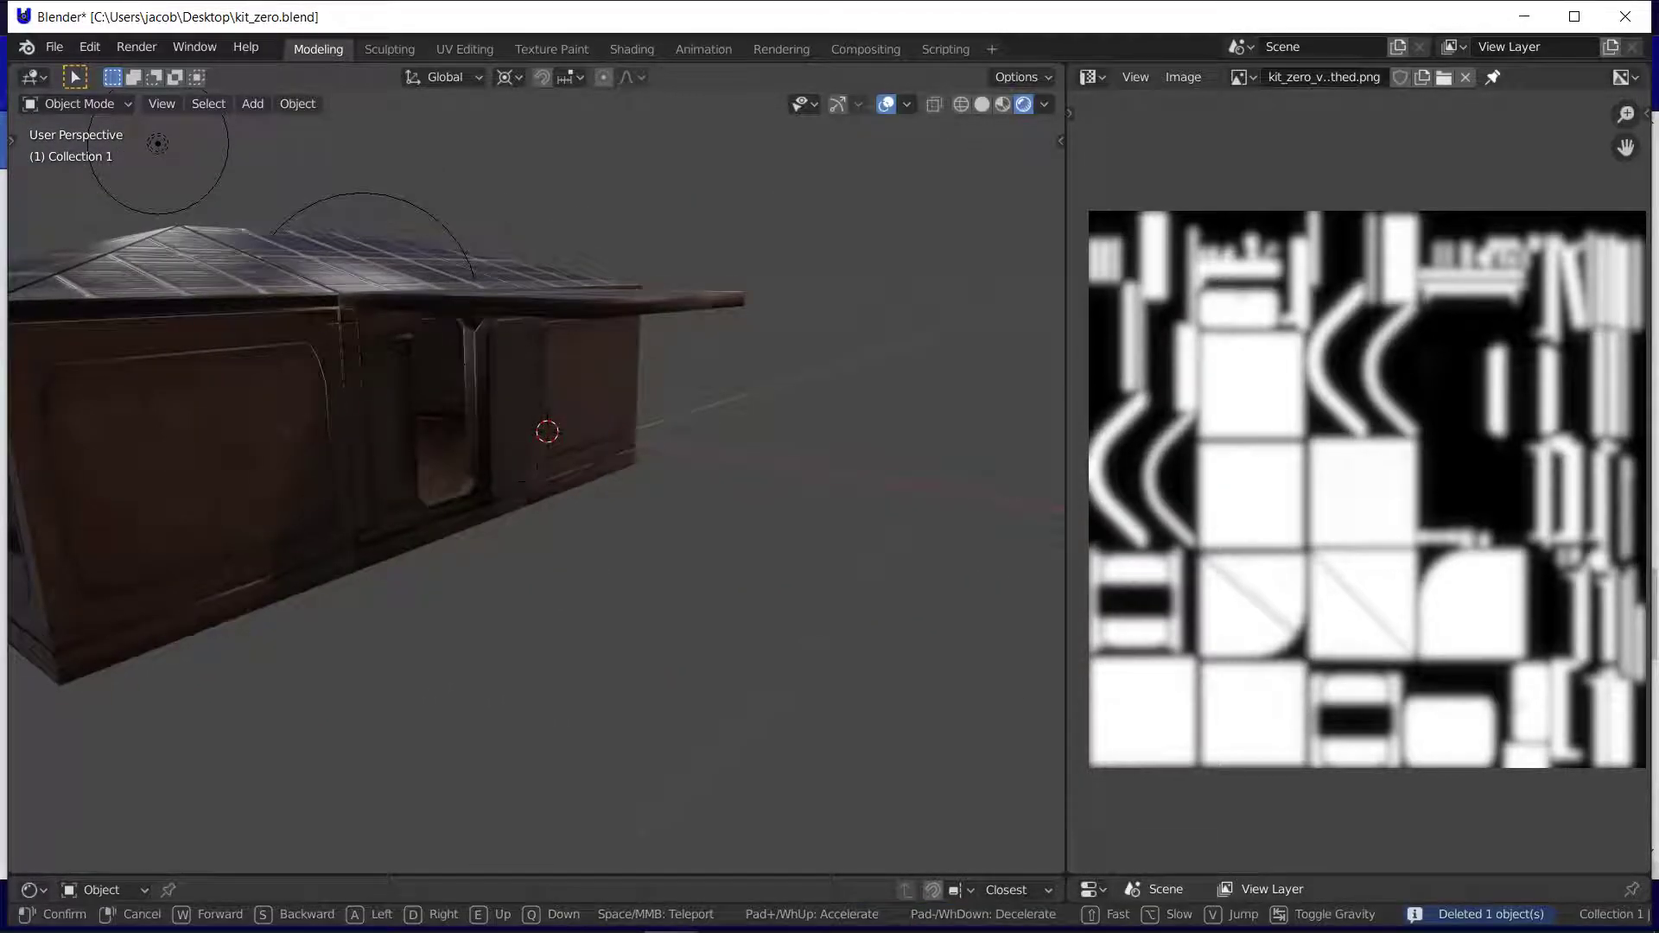
key("w")
key("d")
left_click(537, 483)
left_click(614, 434)
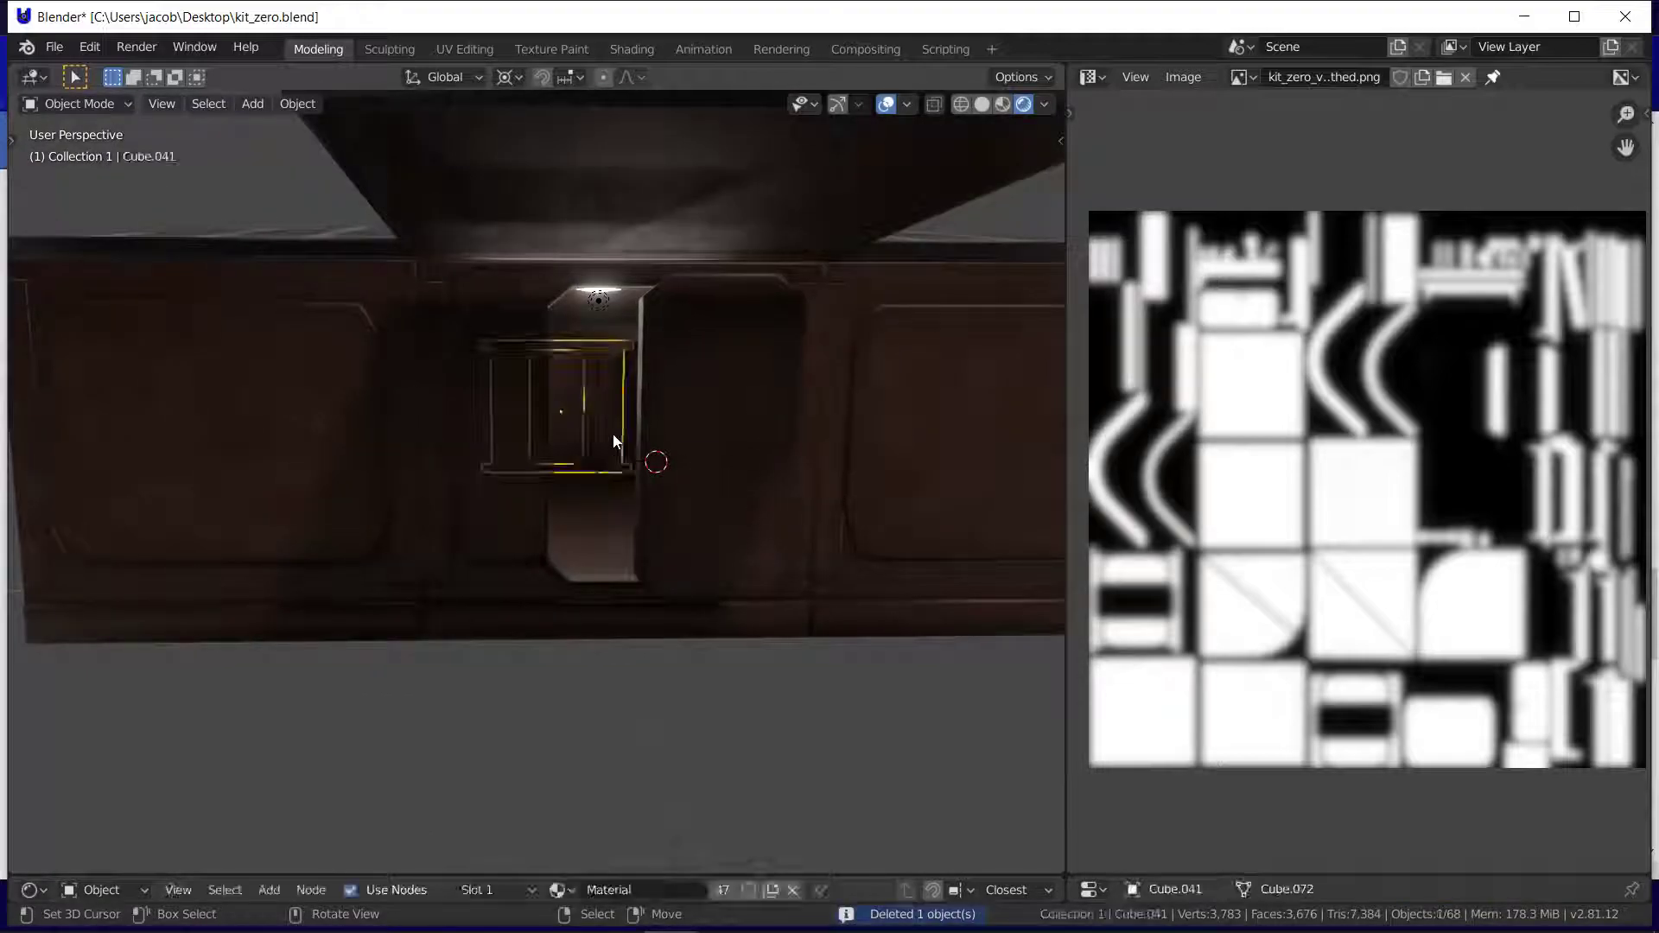
key("alt+d")
type("yx1.5")
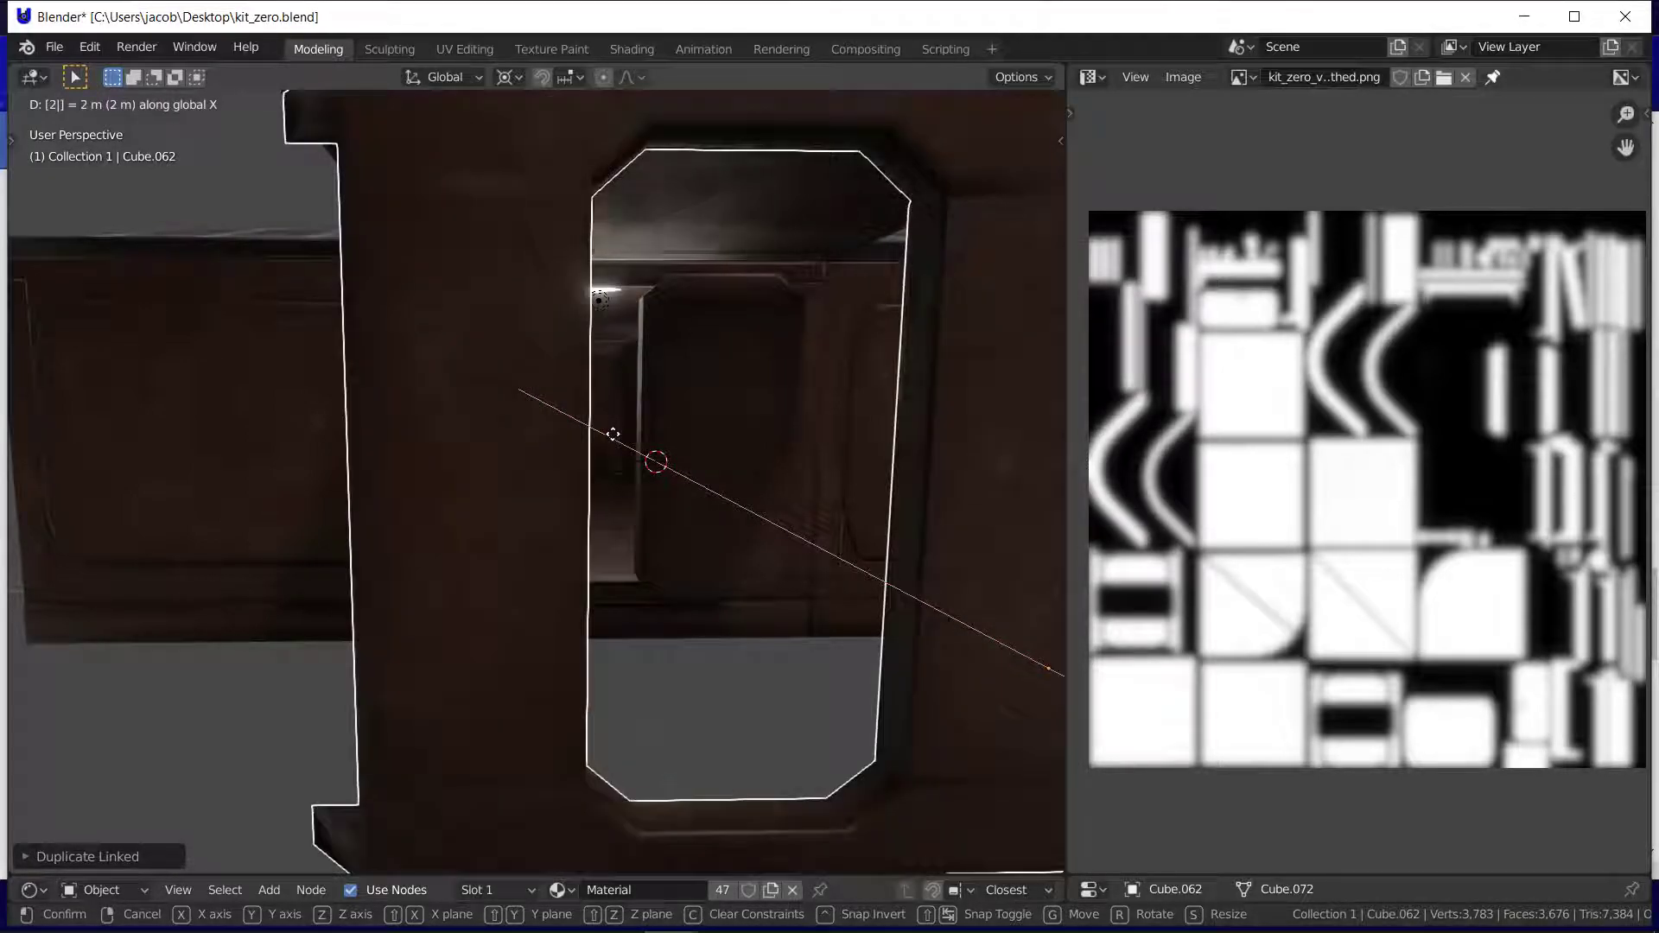
key("Return")
key("shift+grave")
key("s")
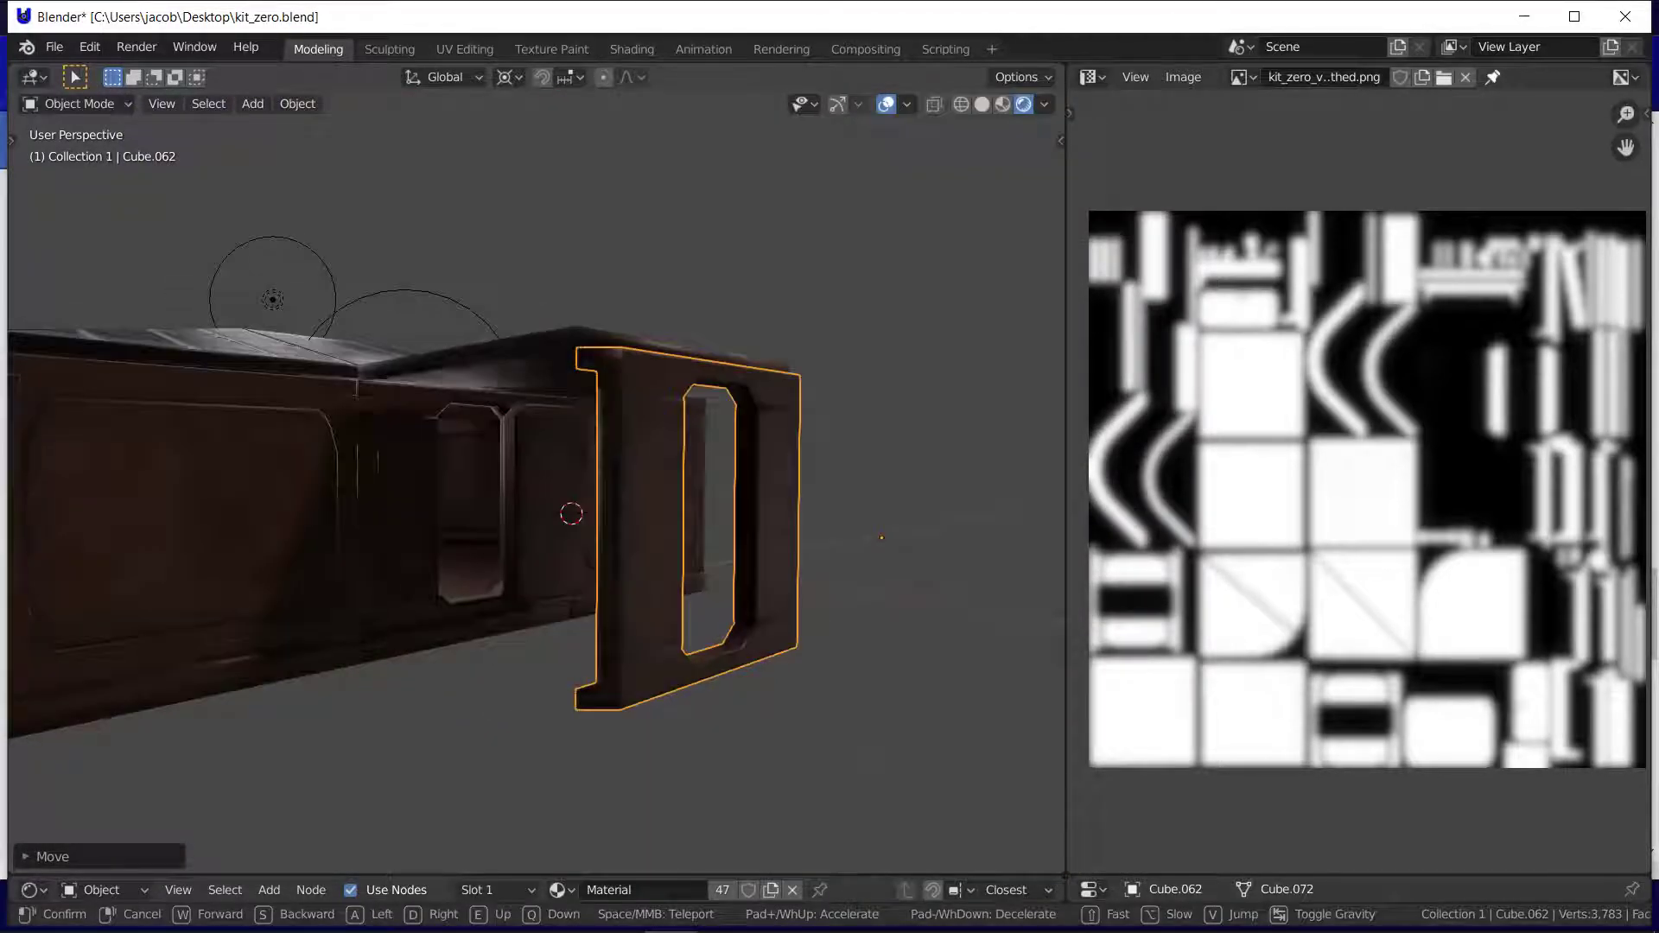
key("e")
left_click(541, 501)
key("alt+a")
Step: Snap the 3D cursor to the duplicated doorway wall and rotate the wall 180° about global Z
key("shift+grave")
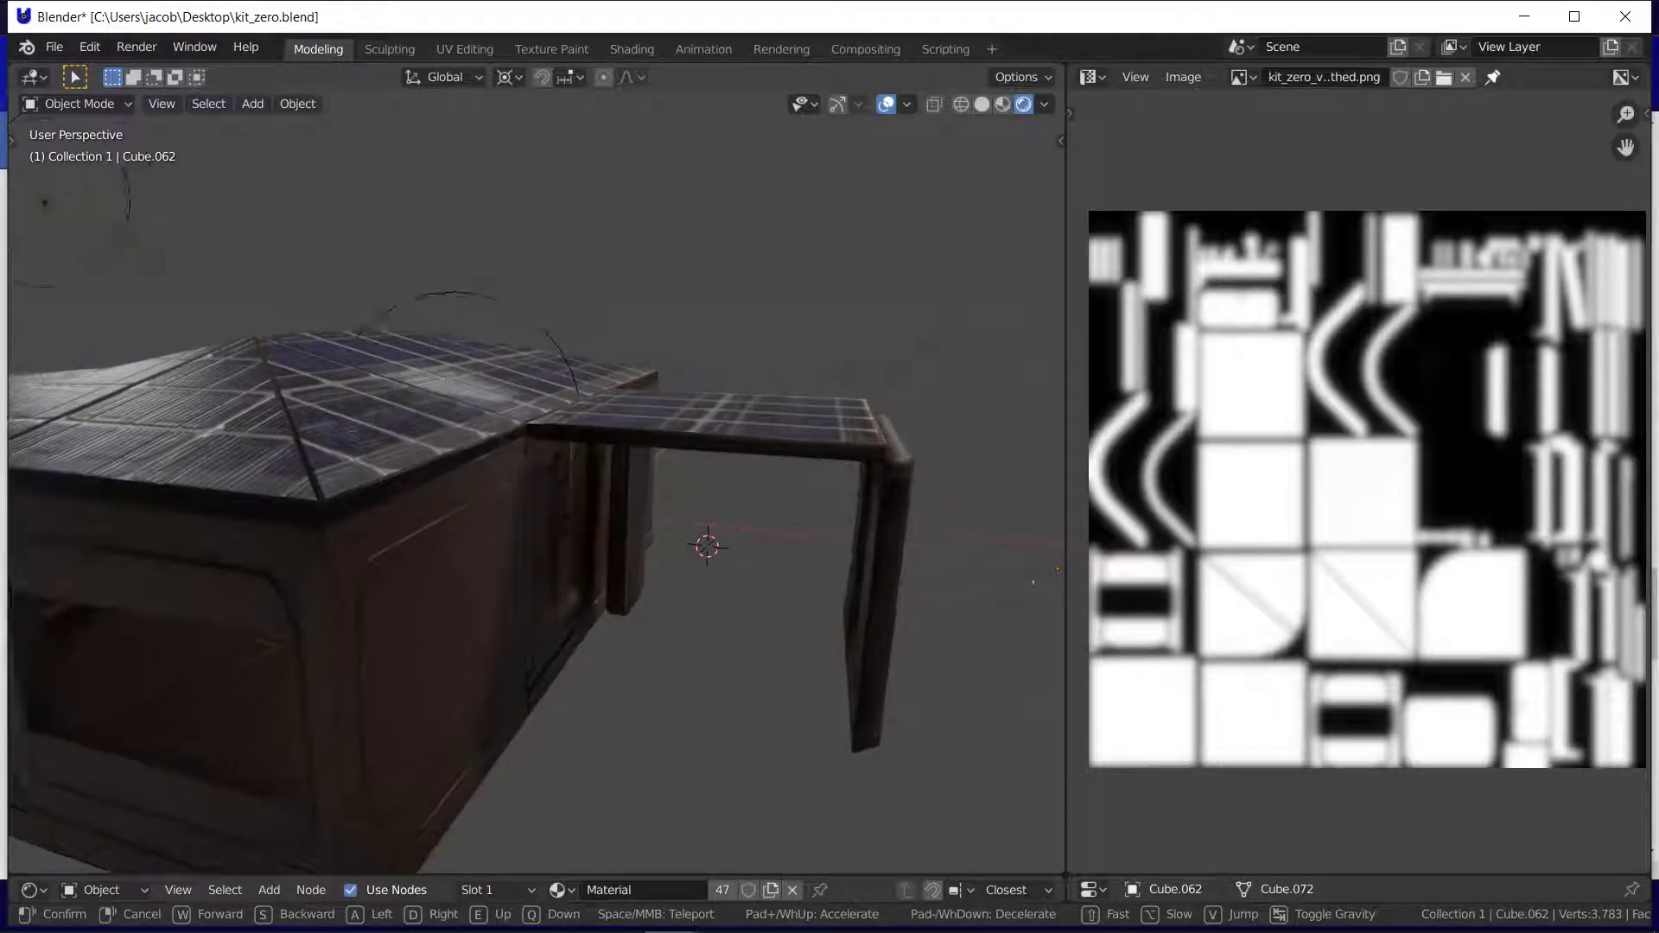
key("d")
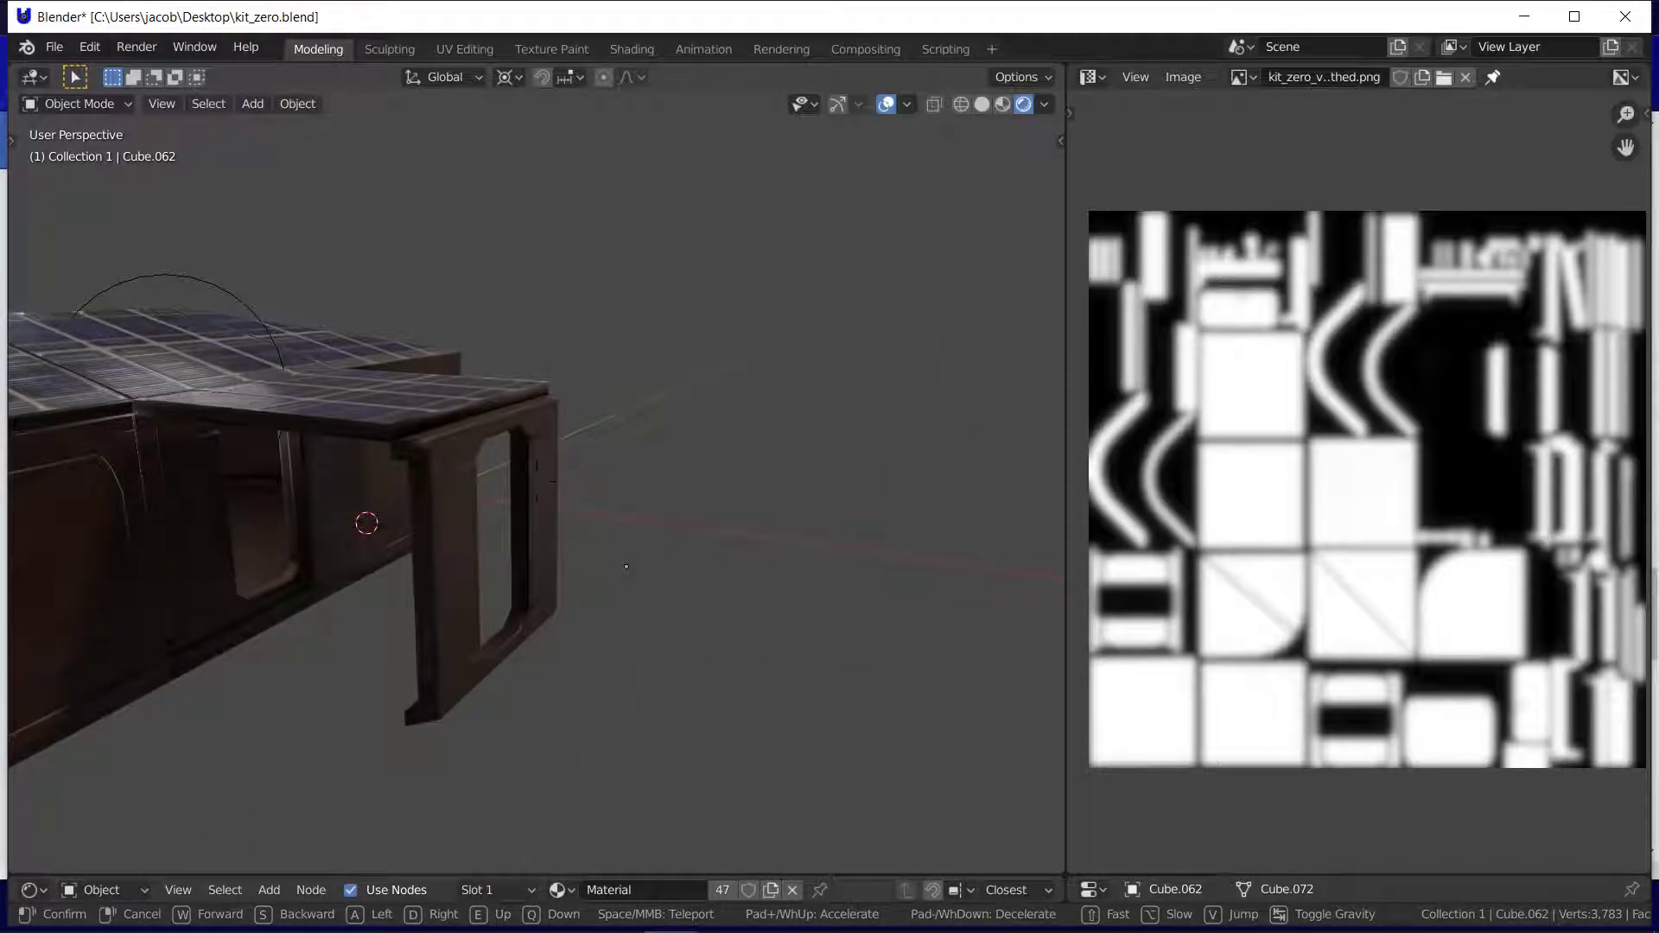
key("d")
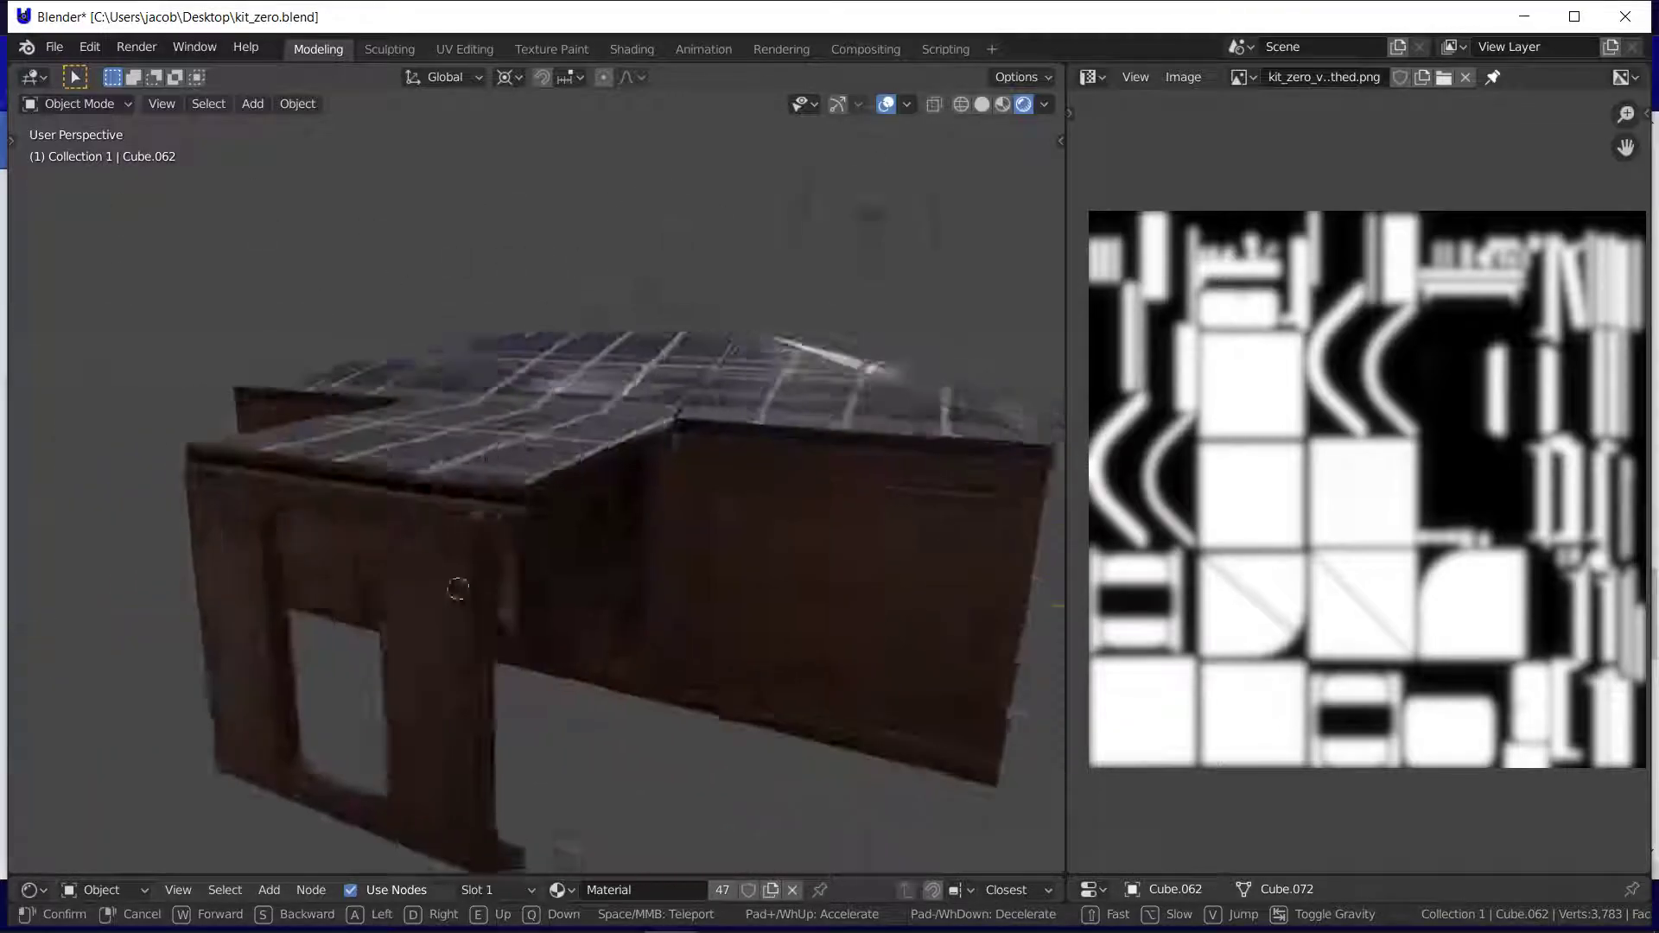
key("w")
left_click(437, 538)
left_click(405, 612)
key("shift+s")
left_click(441, 686)
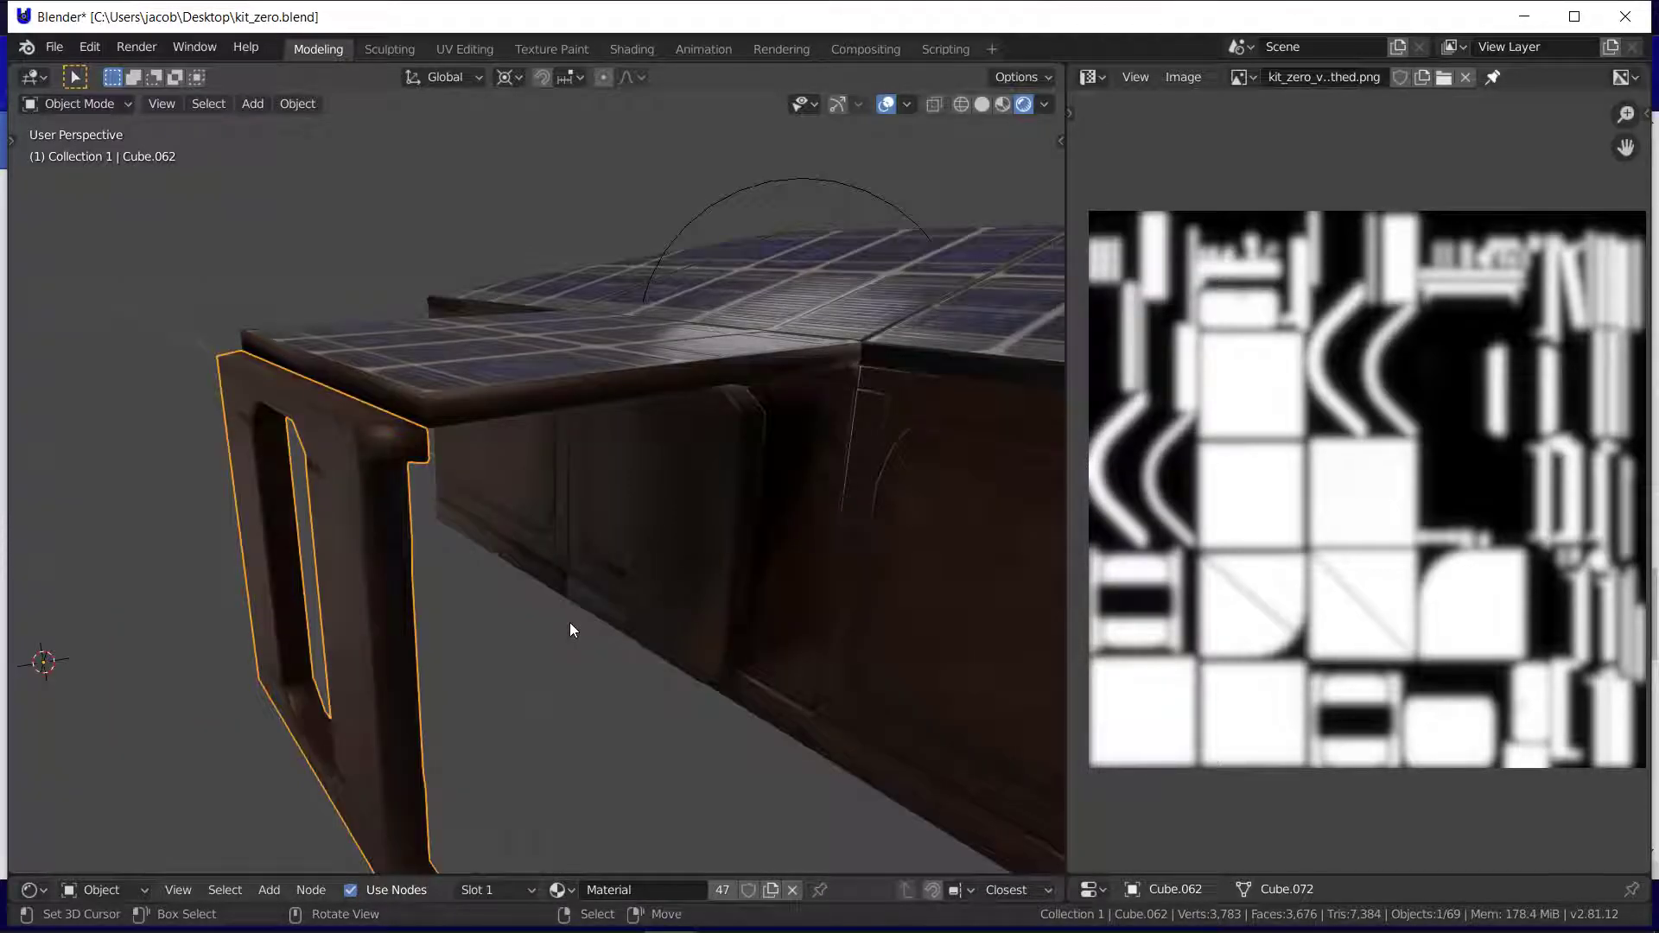
type("rz180")
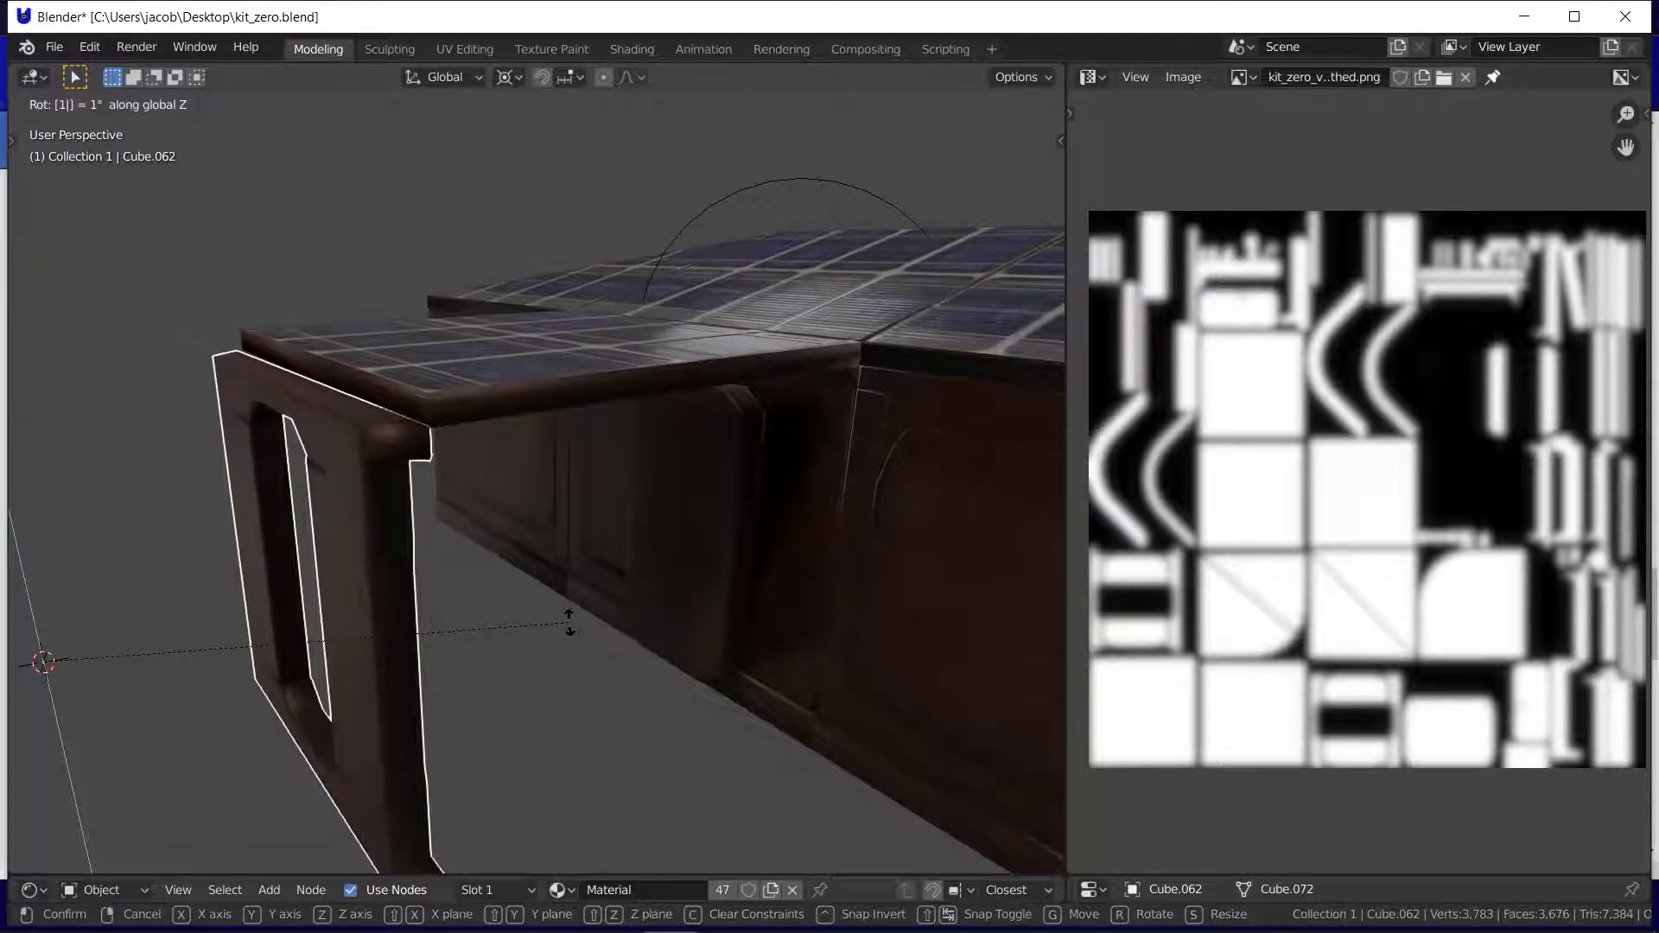
key("Return")
Step: Move the rotated doorway wall -0.5 m along global X back under the roof edge and deselect it
key("g")
key("x")
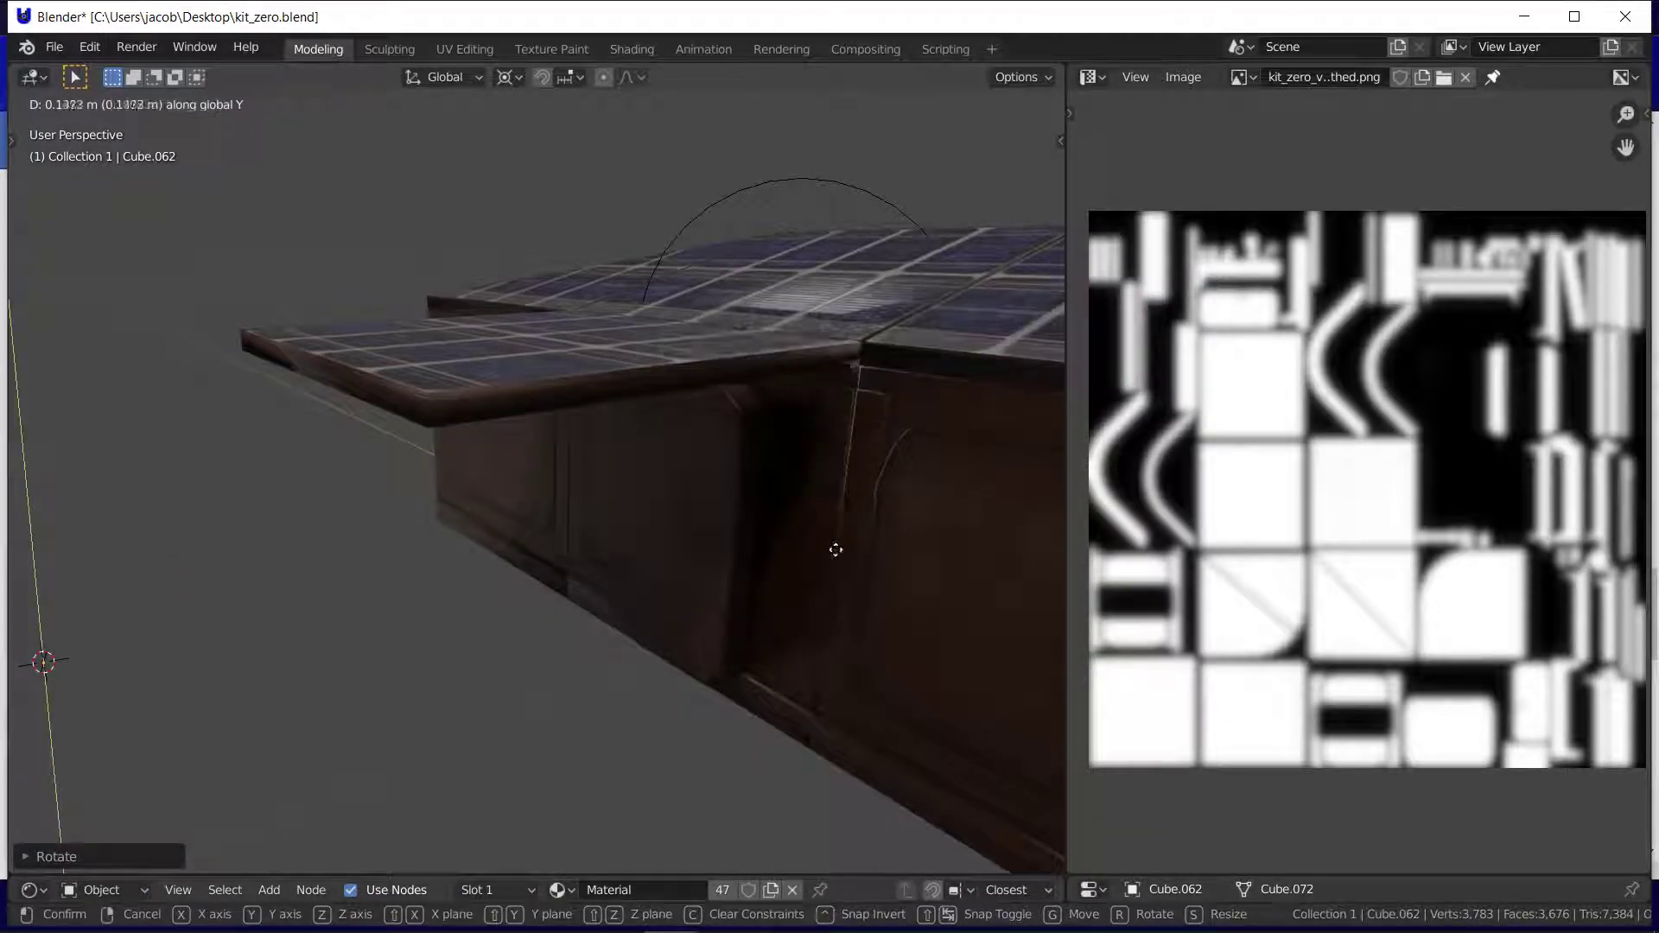
type(".5-")
key("Return")
key("alt+a")
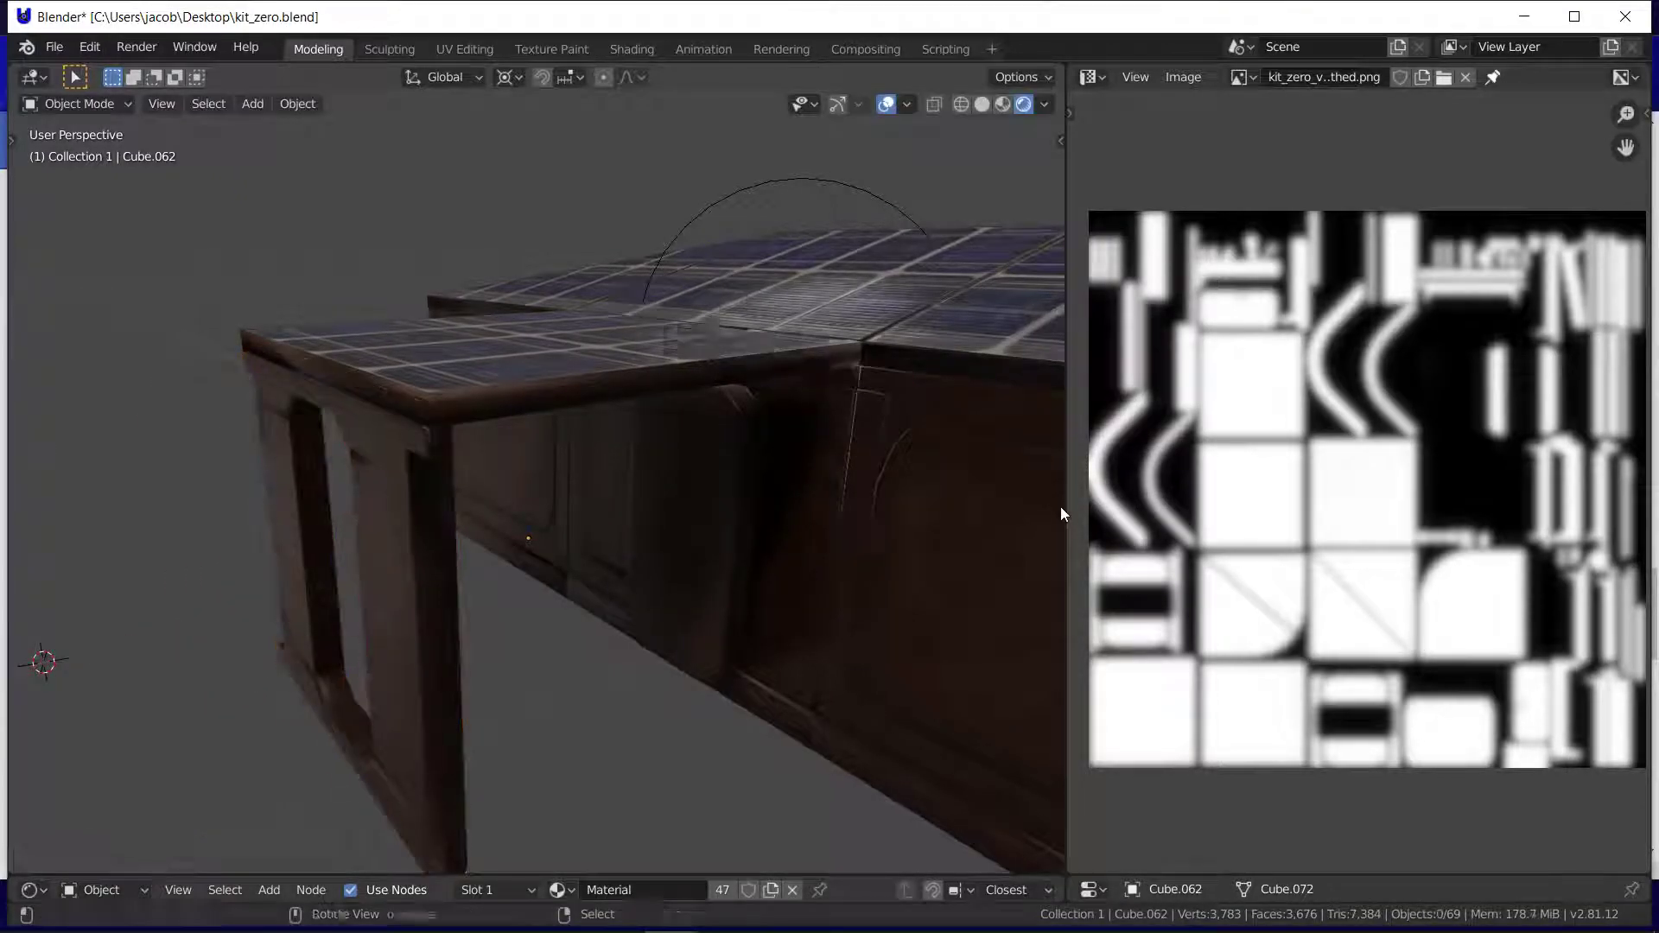
Step: Select the main house's side-wall panel beside the wing together with its frame, two posts and floor piece
key("shift+grave")
key("s")
key("a")
key("w")
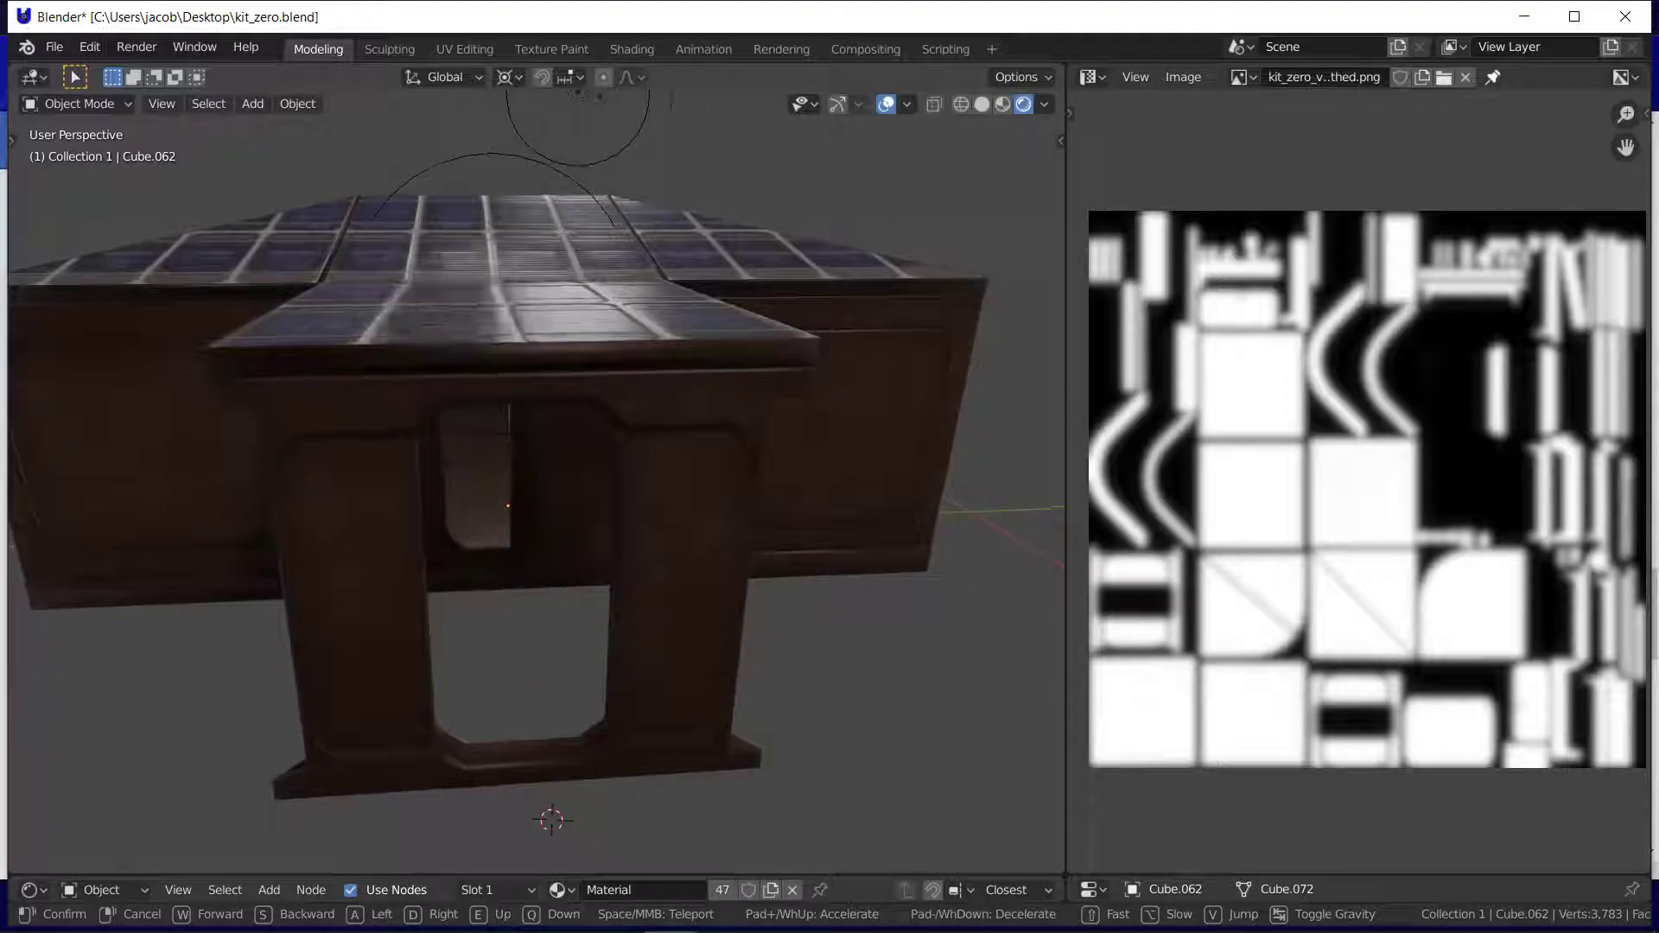
key("q")
key("a")
key("s")
key("e")
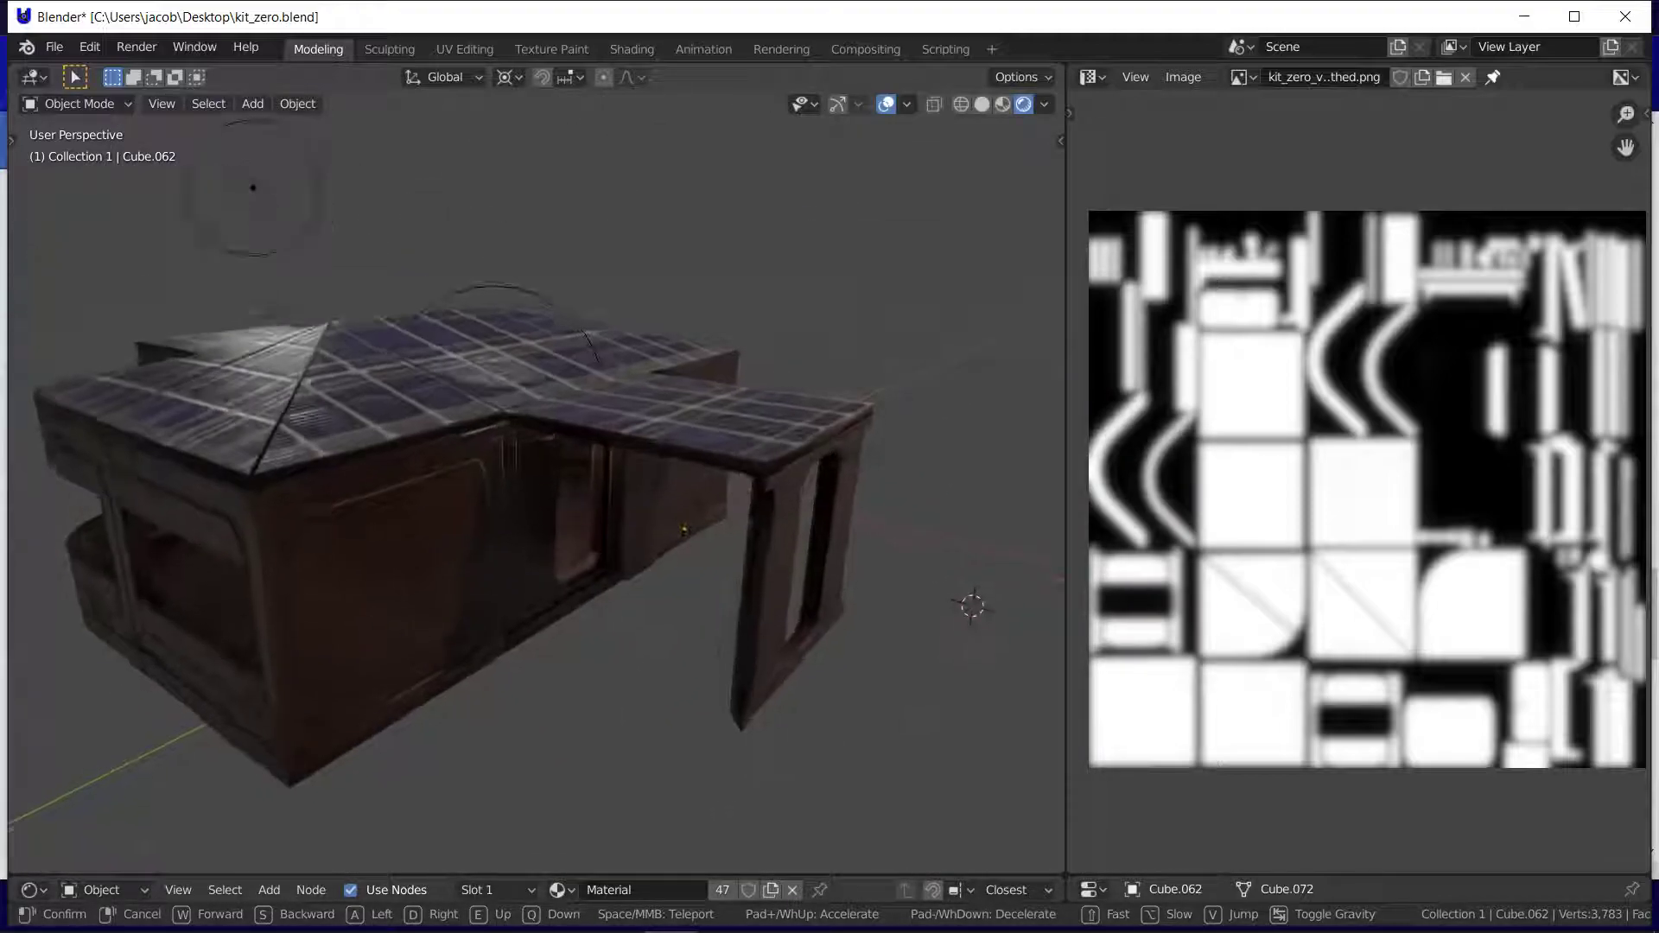
left_click(405, 536)
left_click(288, 606)
left_click(336, 527, "shift")
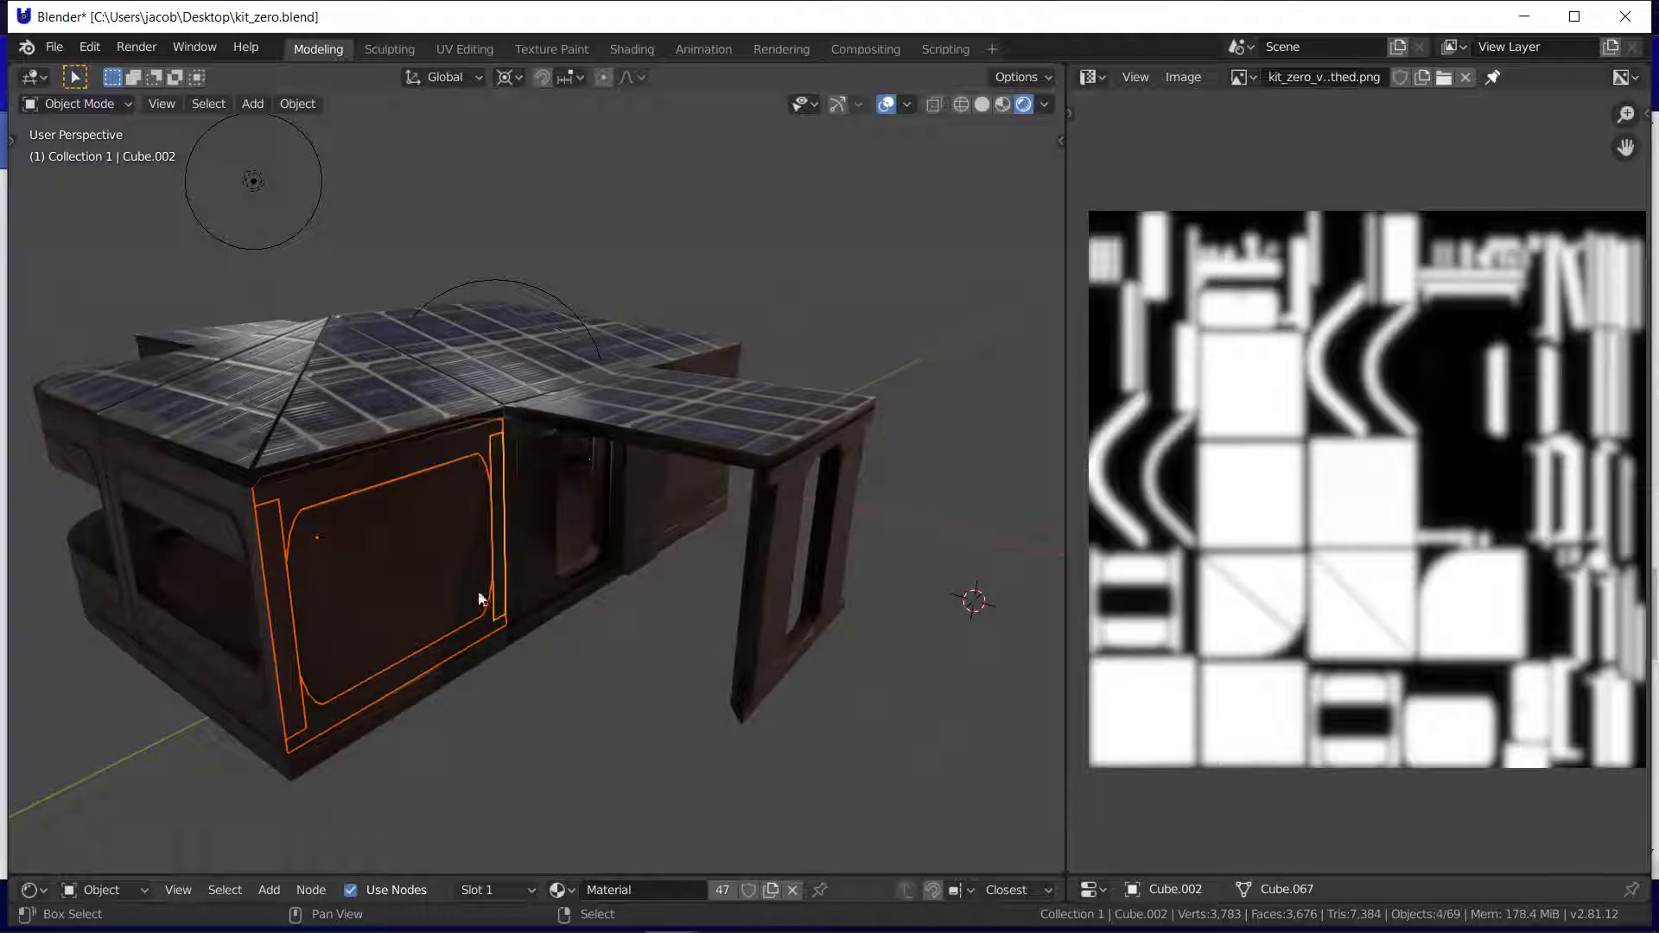
left_click(464, 657, "shift")
Step: Make linked duplicates of the selected wall and floor pieces and move them 0.5 m along global X
key("alt+d")
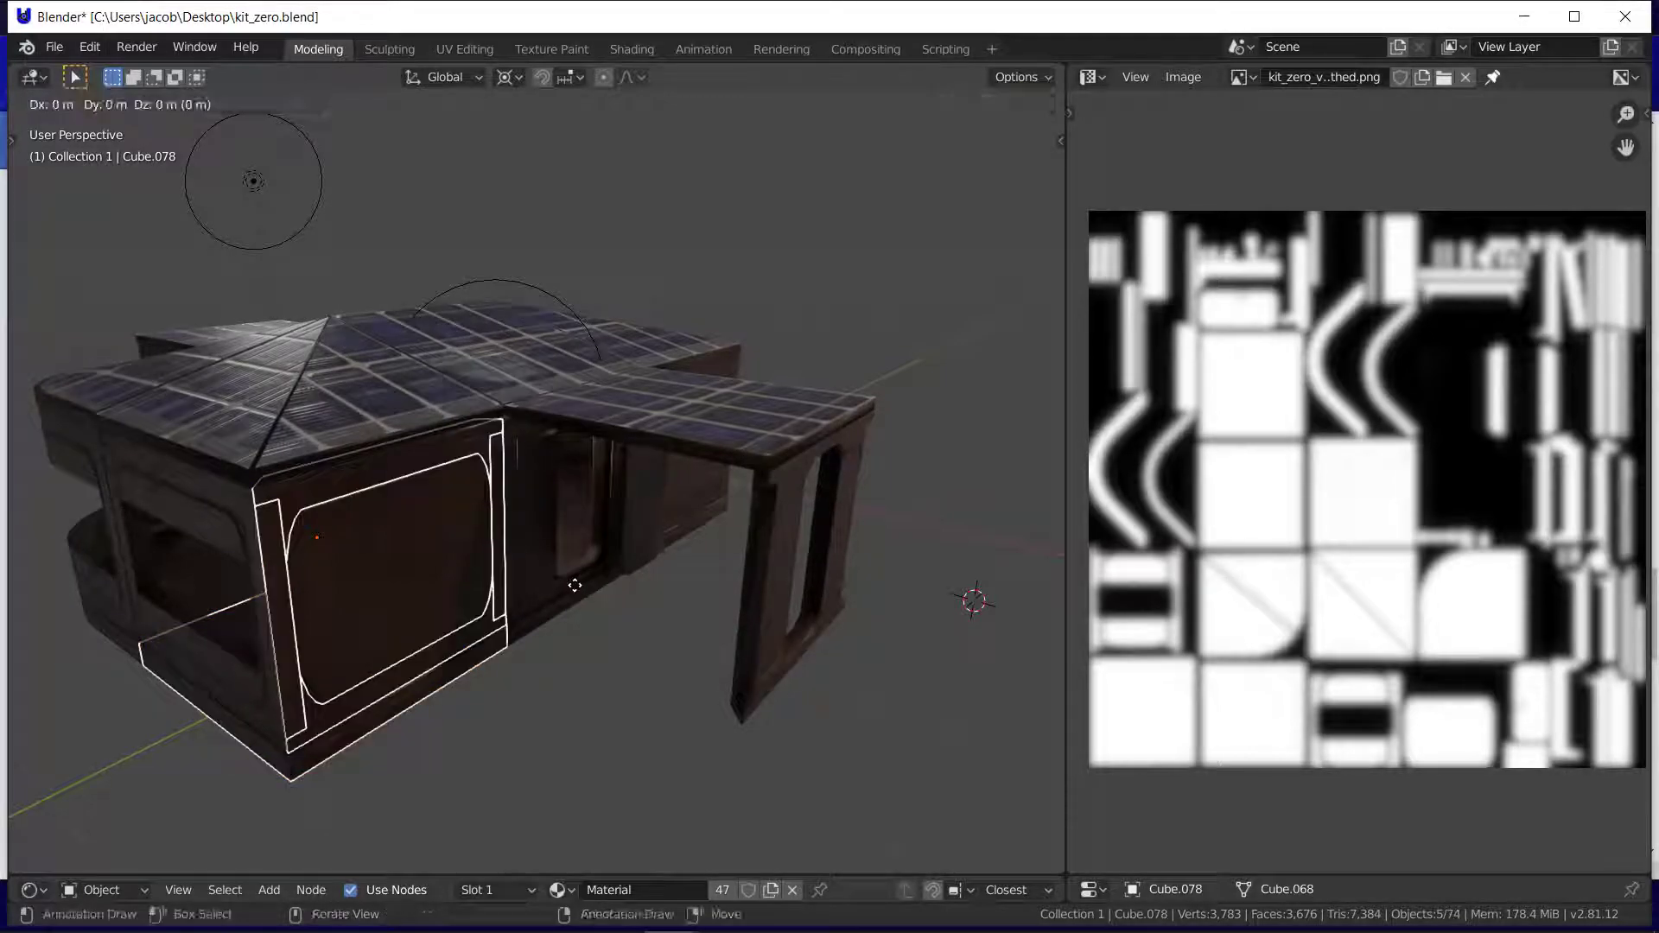
key("g")
key("y")
type("x")
type(".5")
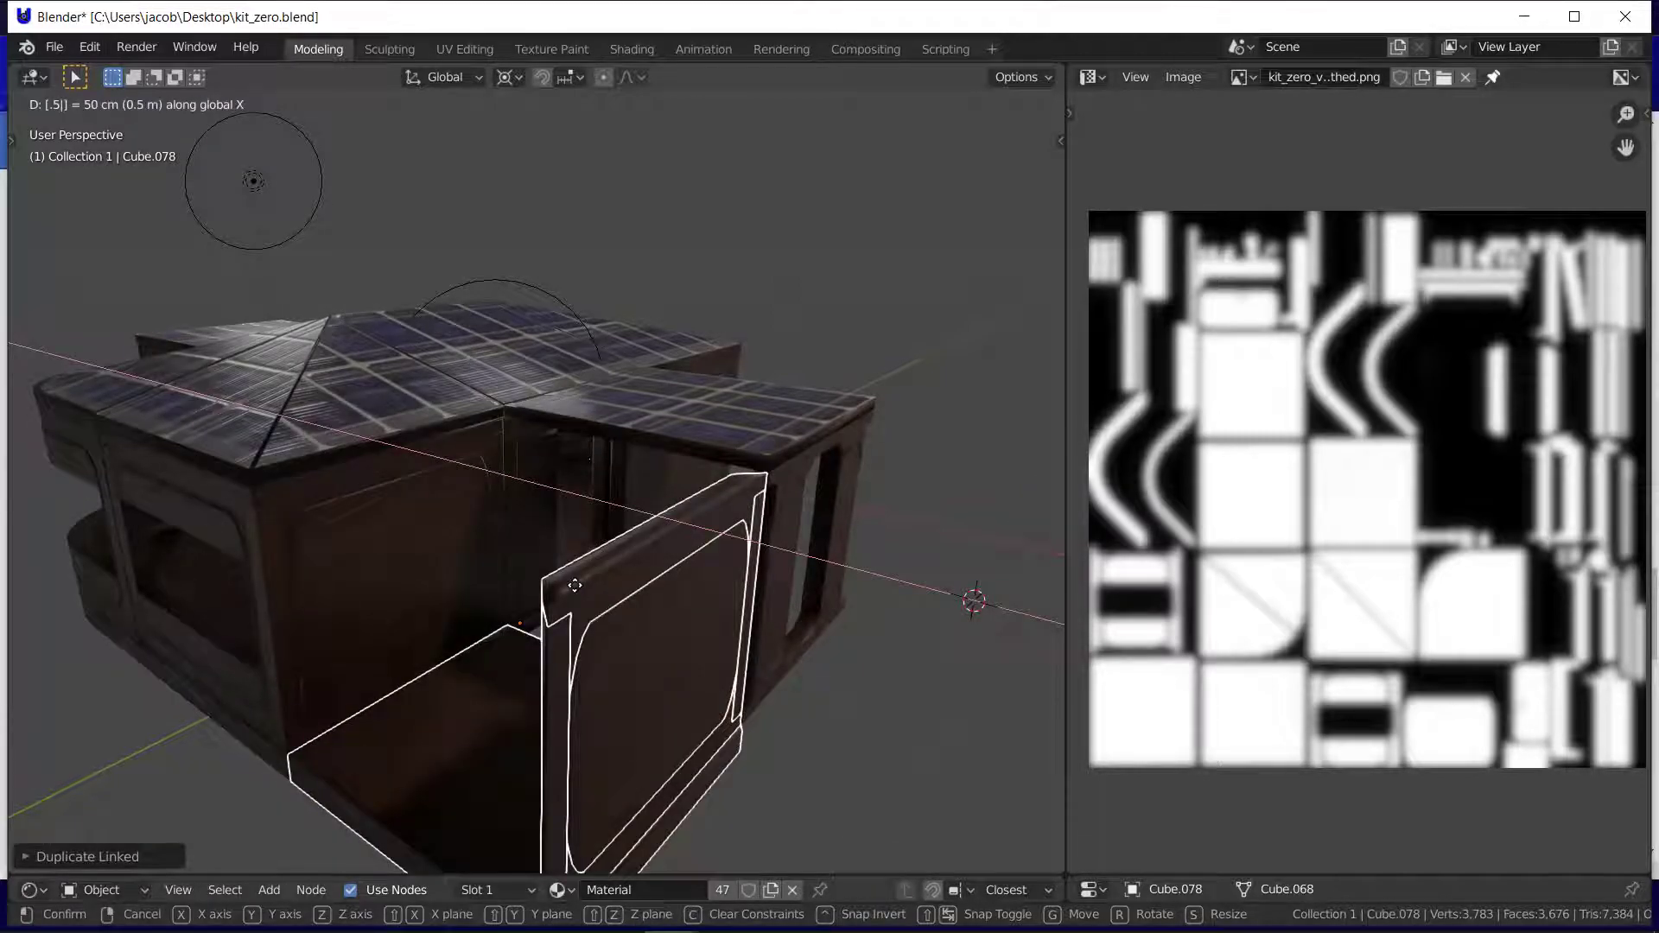
key("Return")
Step: Rotate the duplicated pieces -90° about global Z around the 3D cursor snapped to them, and move them 0.5 m along global Y
key("shift+s")
left_click(681, 658)
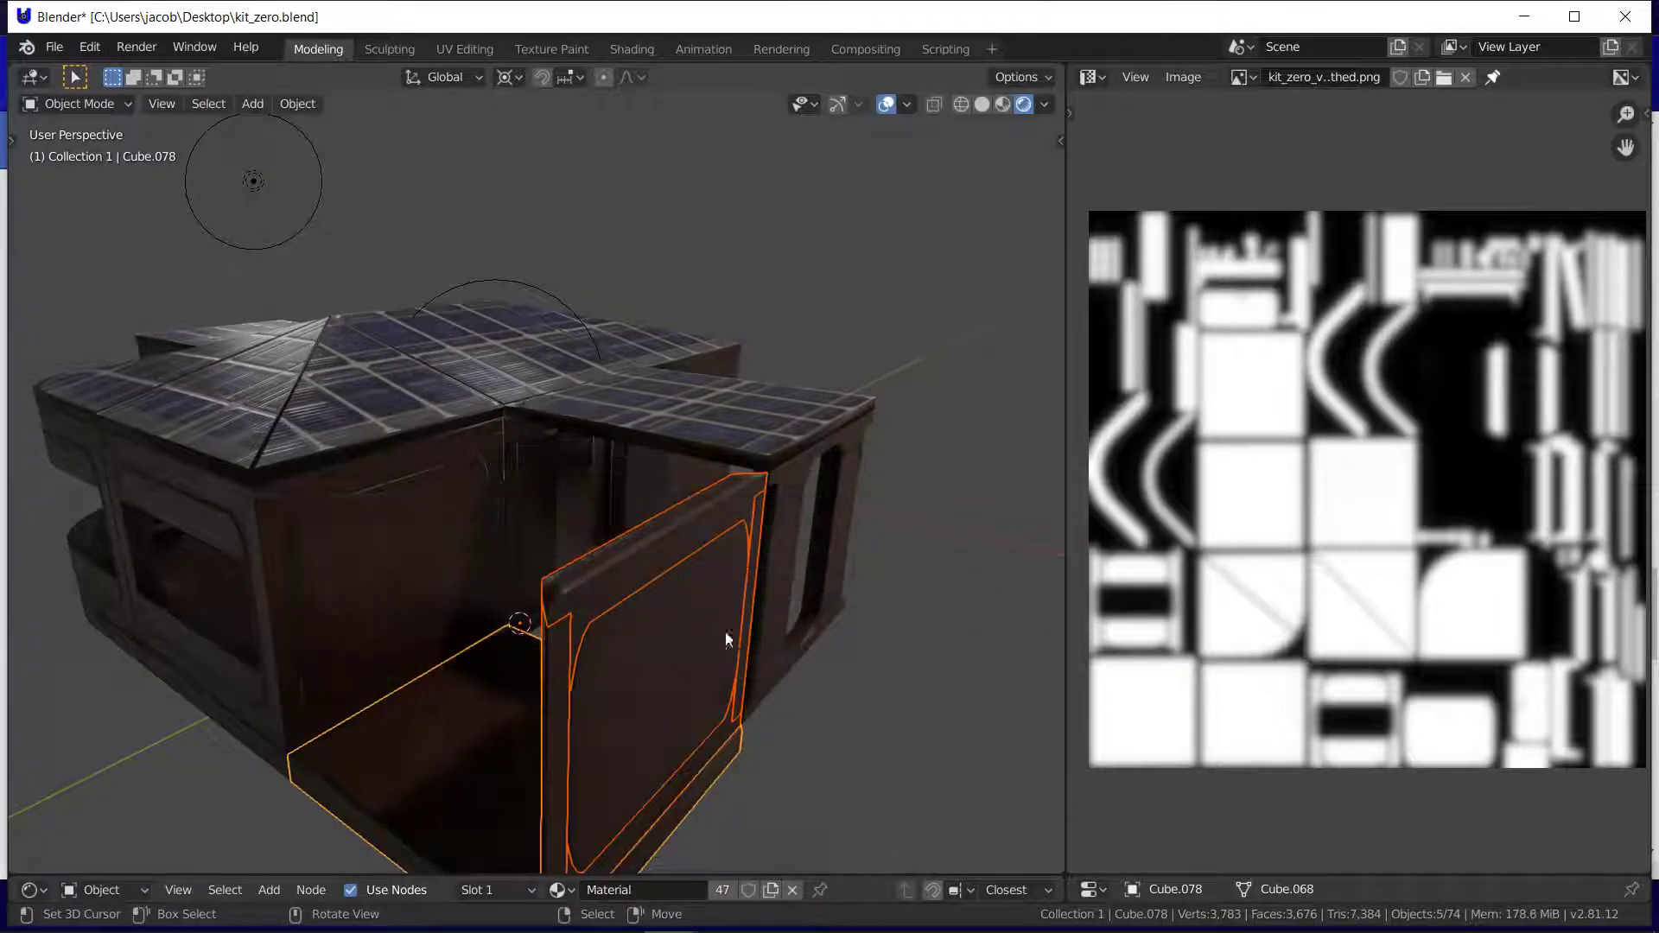
type("rz90")
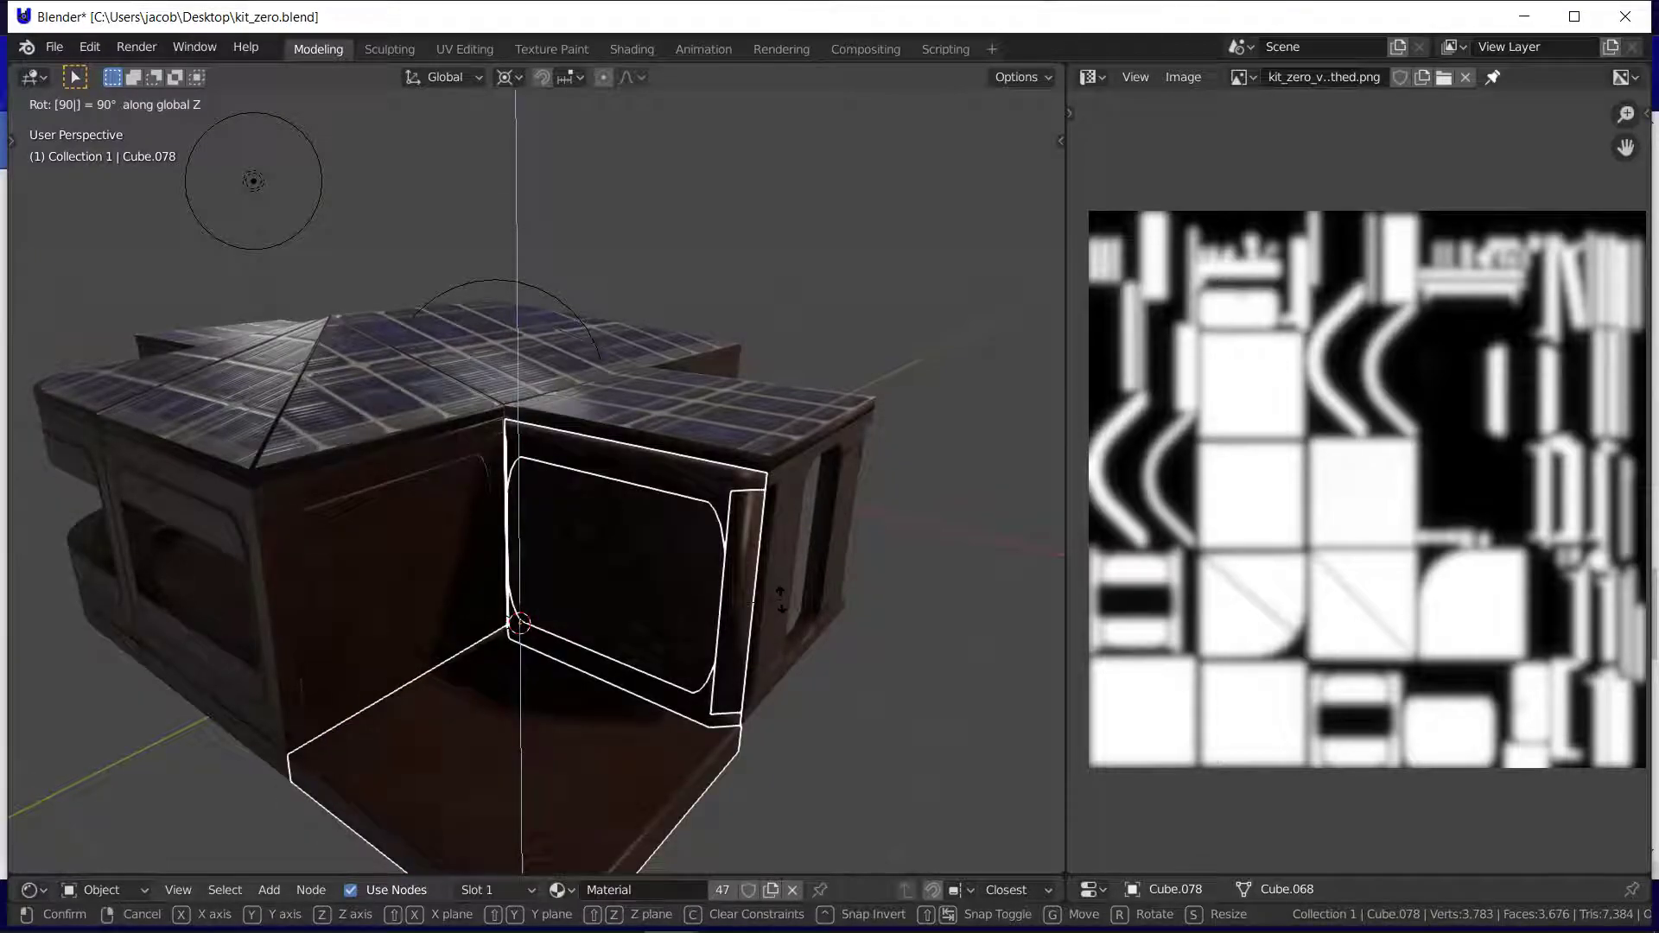
type("-")
key("Return")
type("gxy.5")
key("Return")
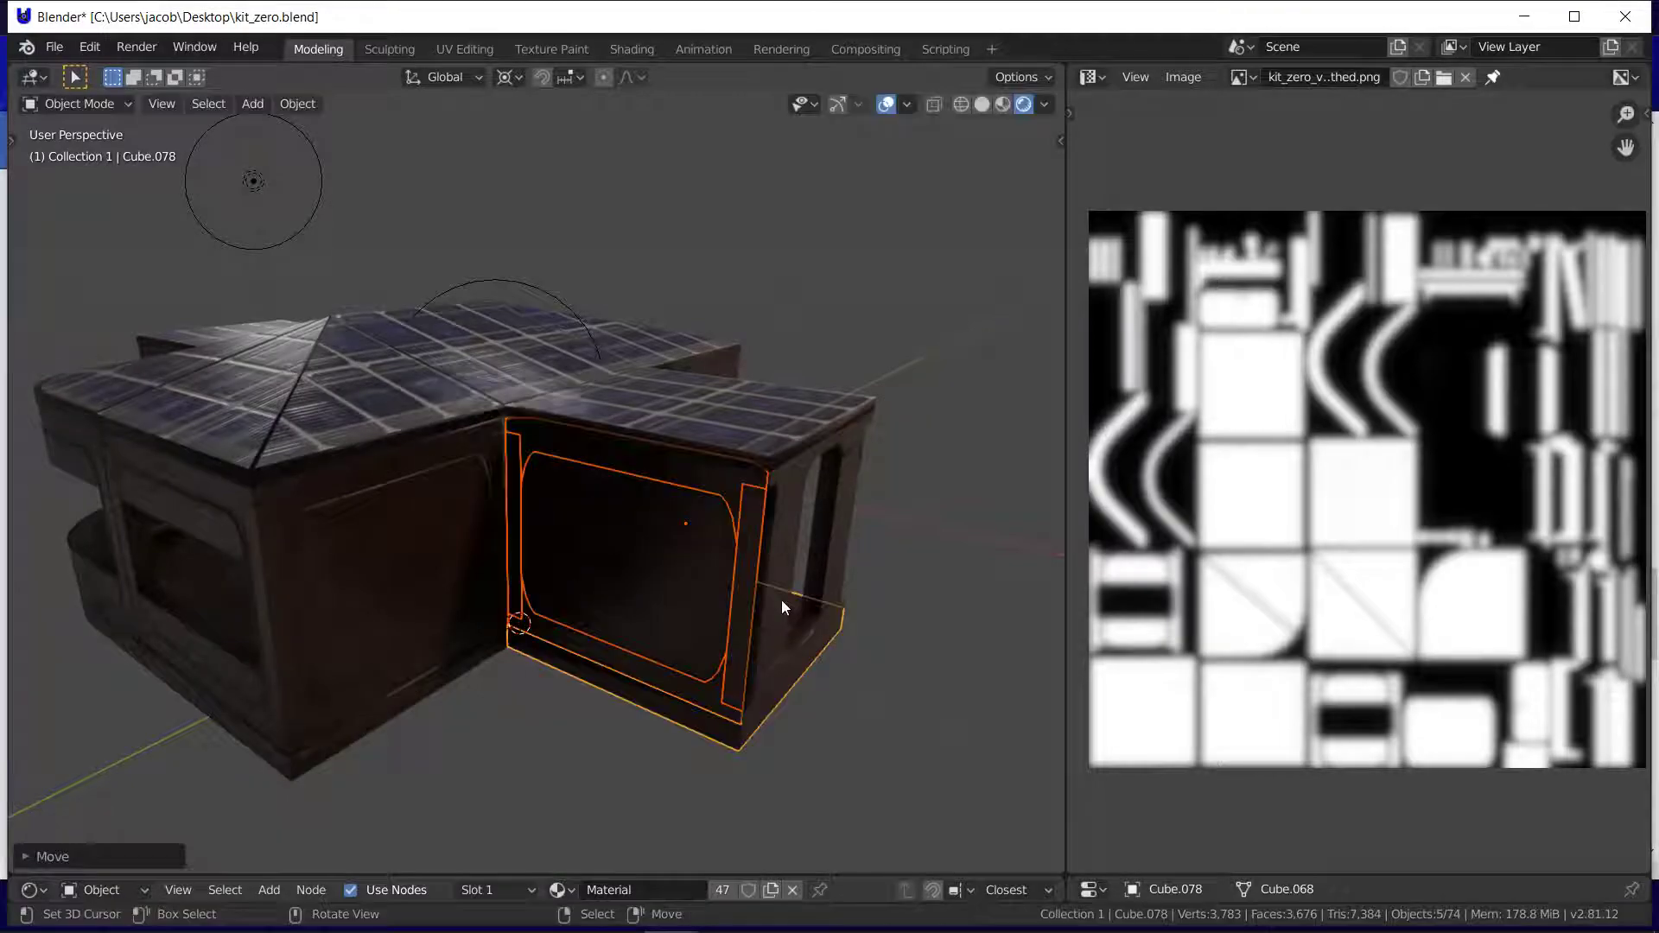
Step: Make linked duplicates of the wing's side-wall panel, frame and posts, and rotate them 180° about global Z around the 3D cursor snapped to the selection
key("alt+a")
left_click(724, 499, "shift")
left_click(752, 546, "shift")
key("shift+s")
left_click(762, 626)
key("alt+d")
key("Return")
type("rz")
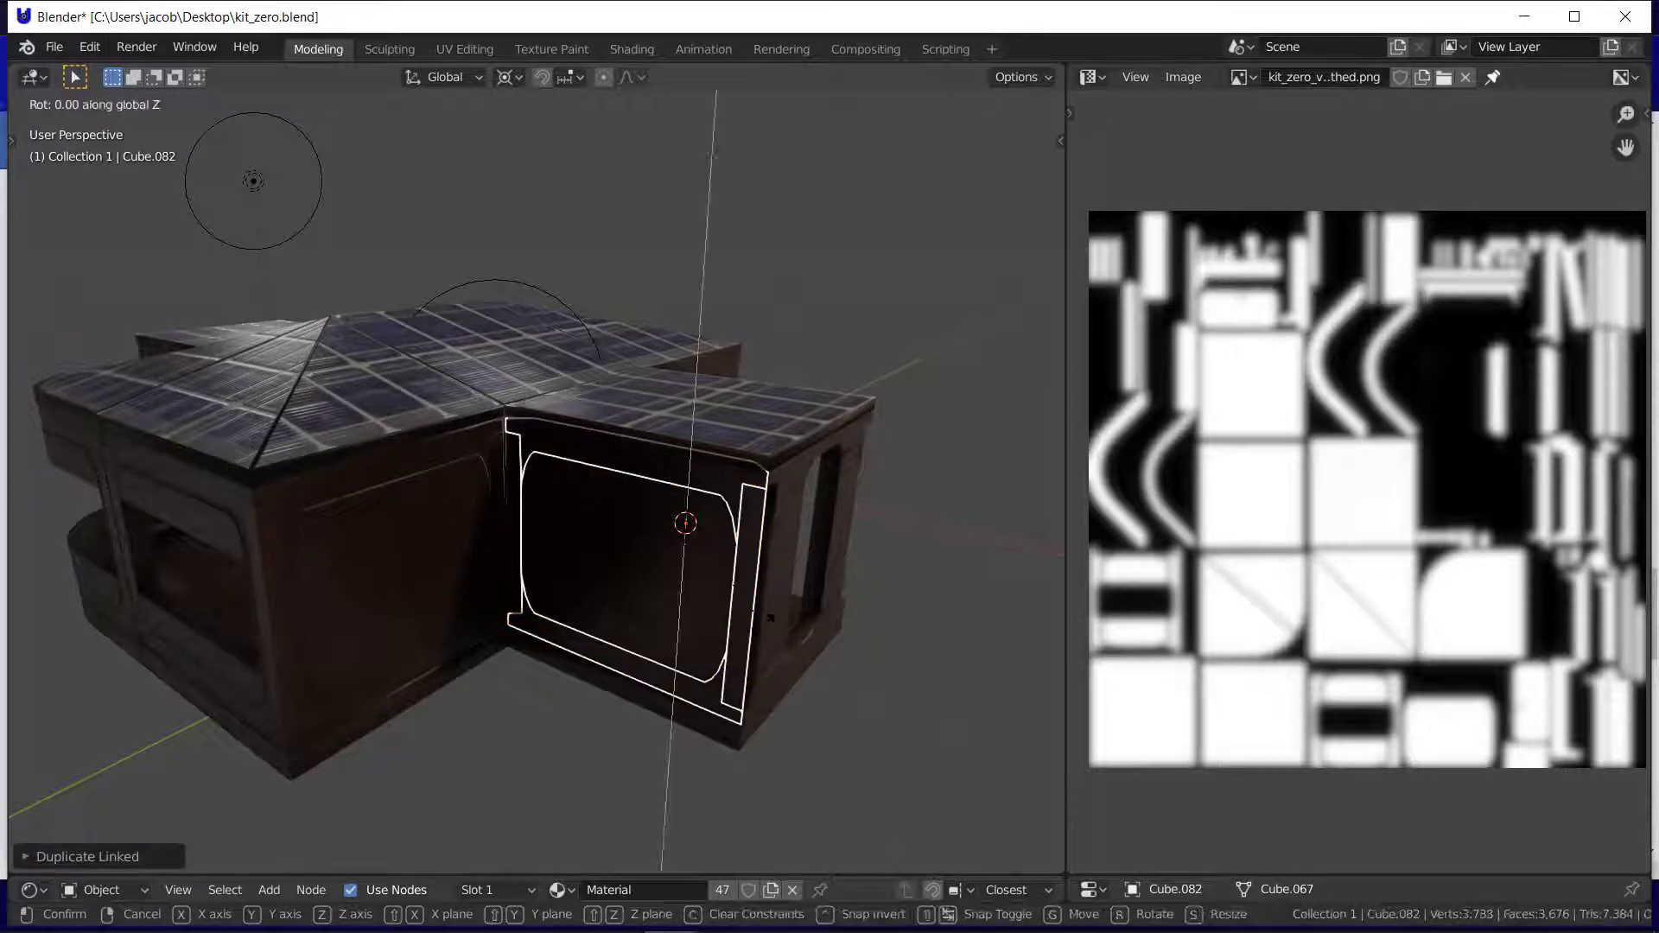
type("180")
key("Return")
Step: Make a linked duplicate of a single wing wall post and rotate it 180° about global Z around the 3D cursor
key("alt+a")
middle_click_drag(764, 624, 743, 523)
left_click(556, 484, "shift")
key("alt+d")
type("rz180")
key("Return")
key("alt+a")
Step: Make a linked duplicate of the post at the outer corner beside the wing's doorway and rotate it 90° about global Z
key("shift+grave")
key("d")
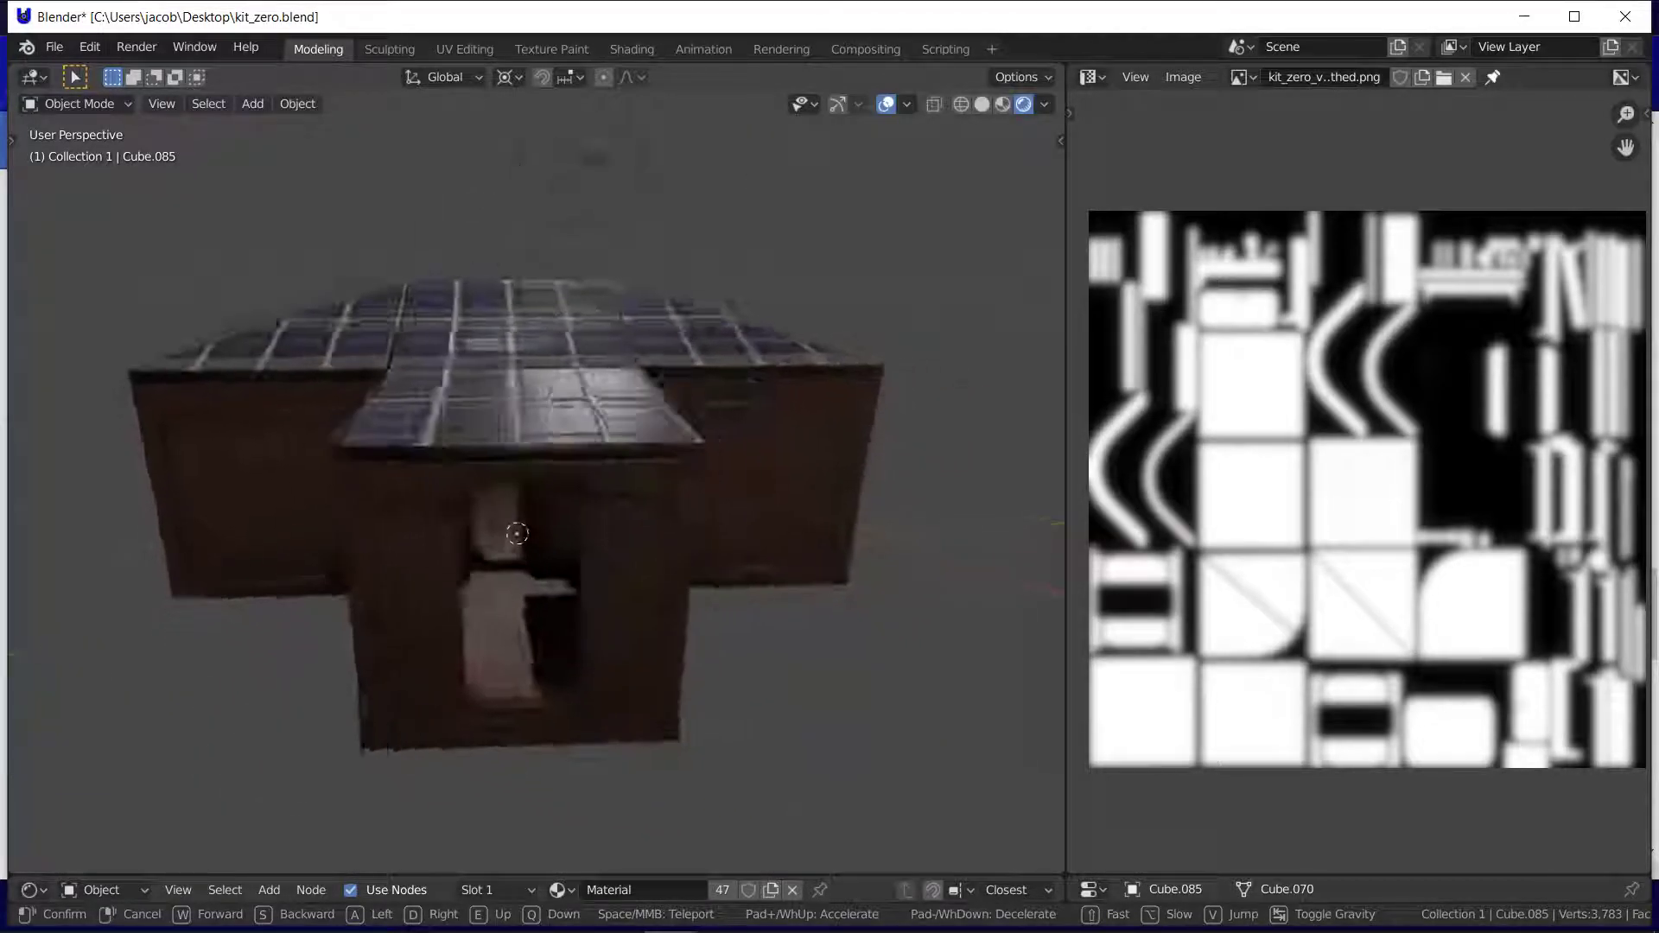
key("w")
key("s")
key("a")
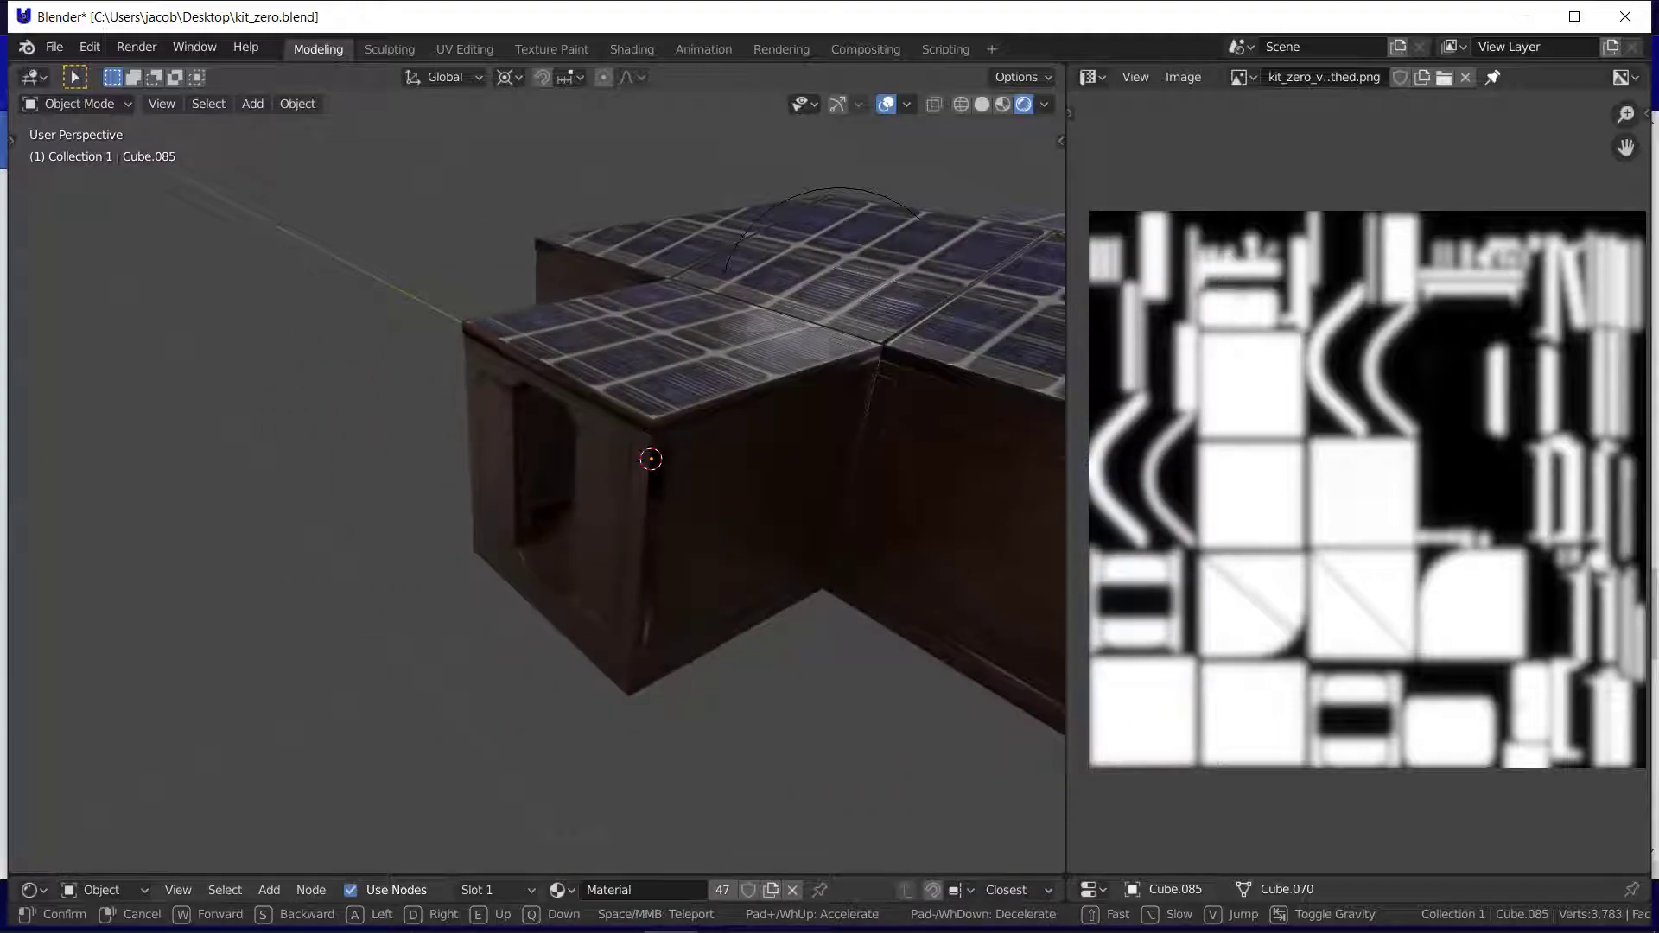
left_click(807, 456)
left_click(473, 432)
key("alt+d")
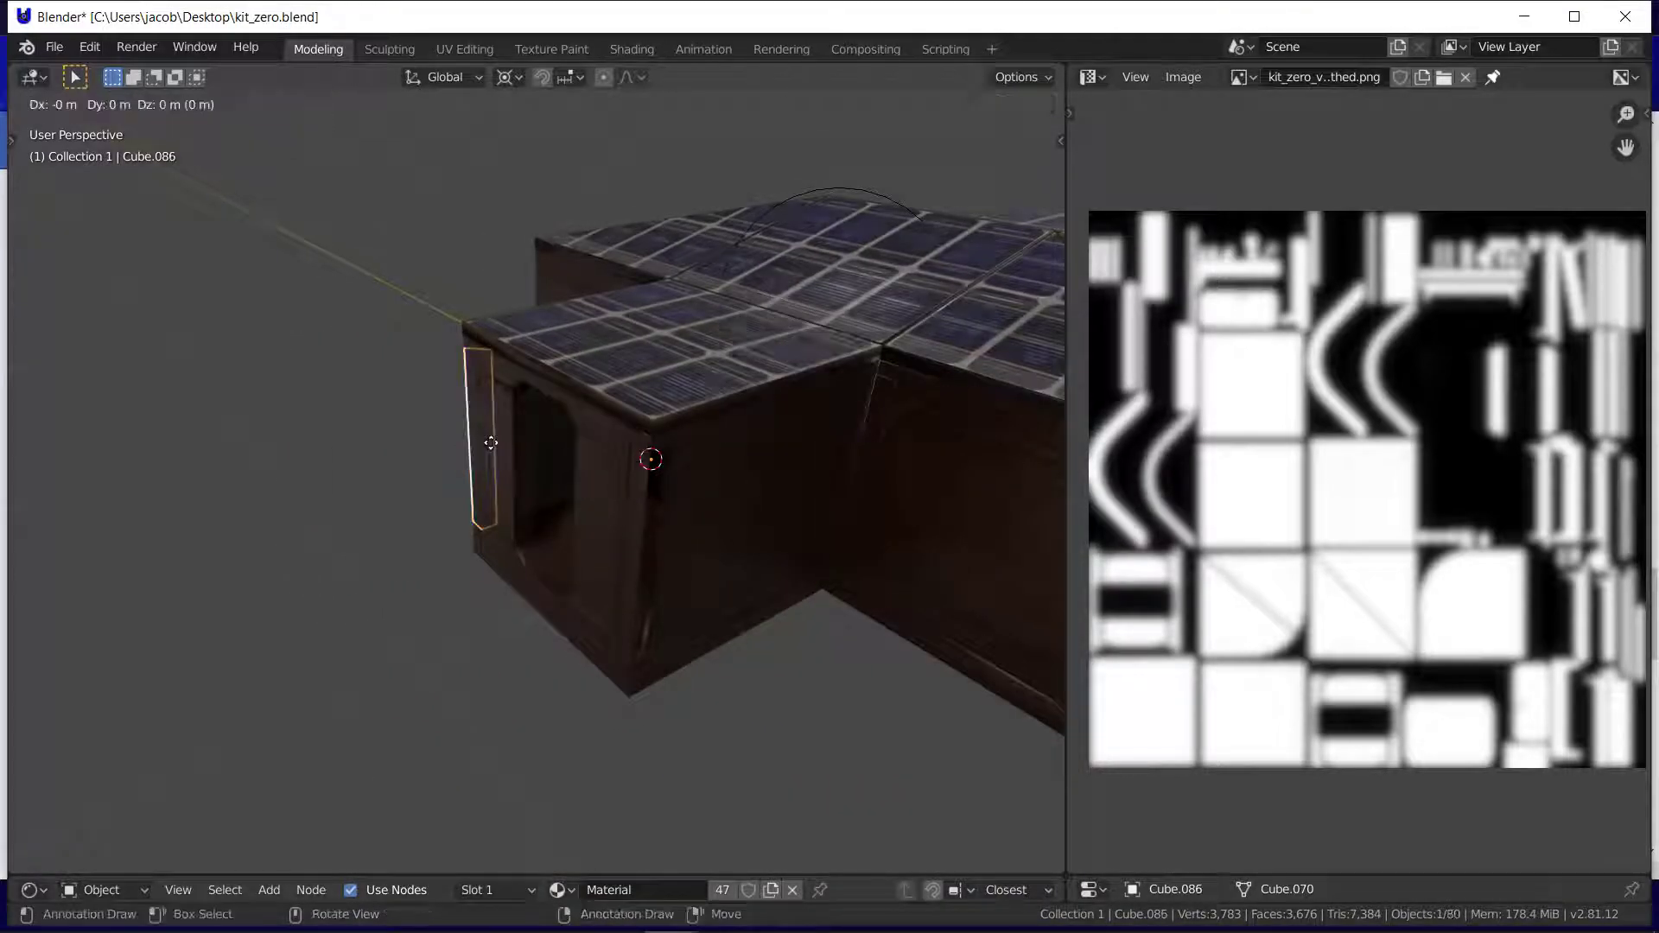
right_click(482, 433)
type("rz90")
key("Return")
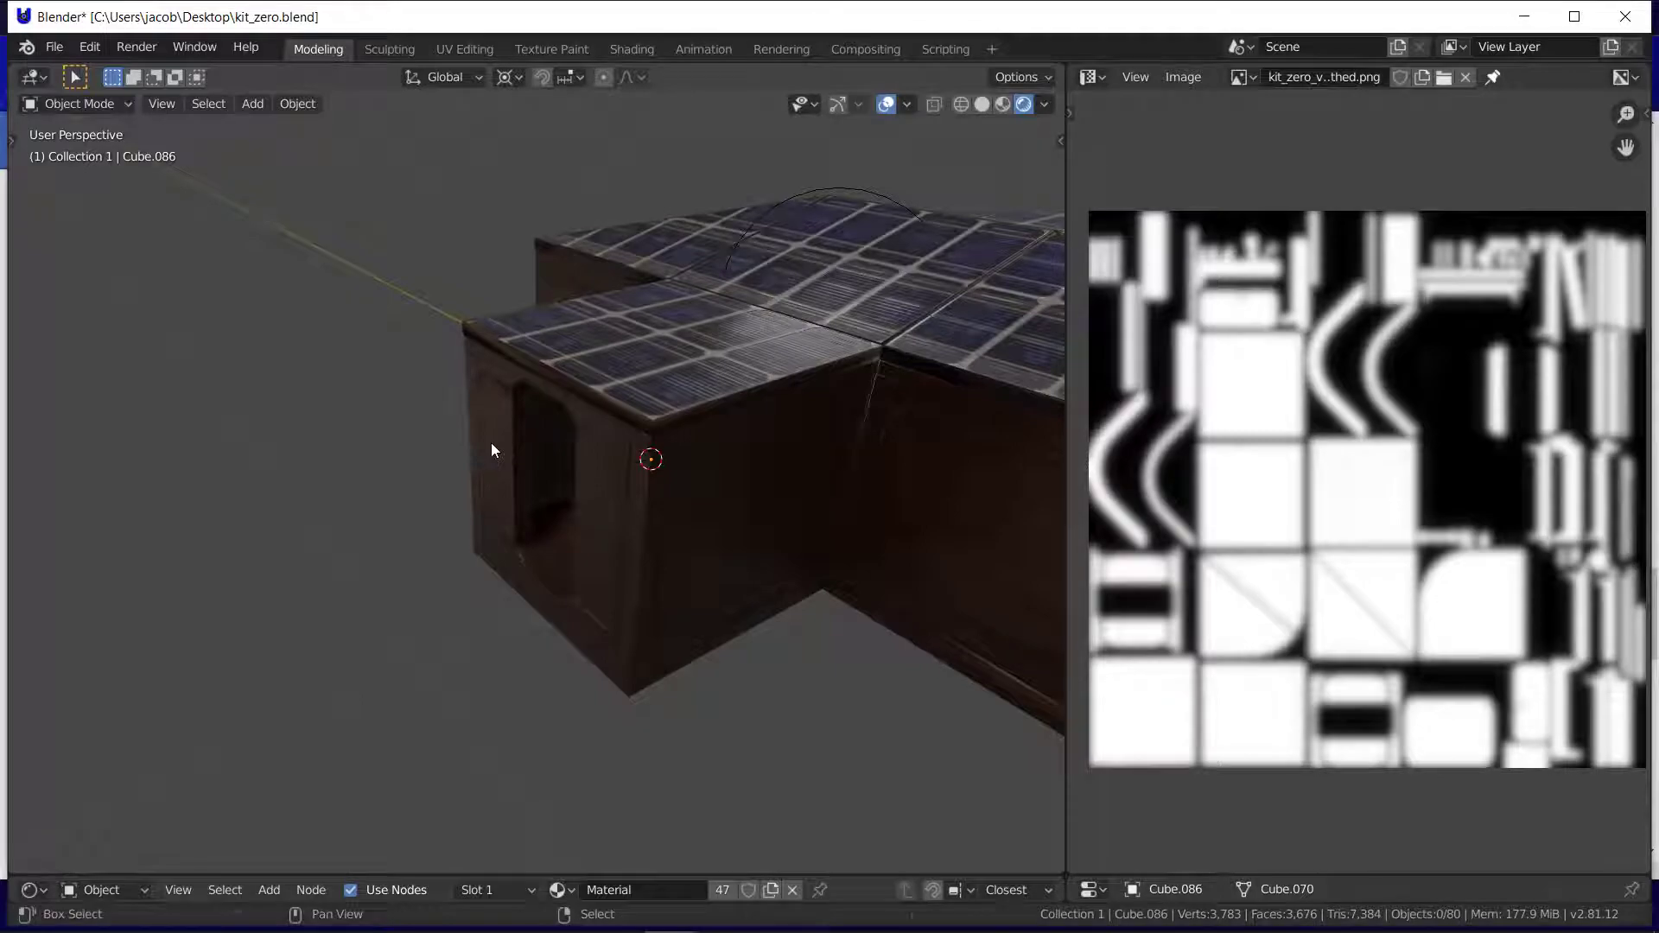
Step: Fly through the wing's doorway to inspect the interior rooms, and hide the viewport overlays for a clean view
key("shift+grave")
key("s")
key("w")
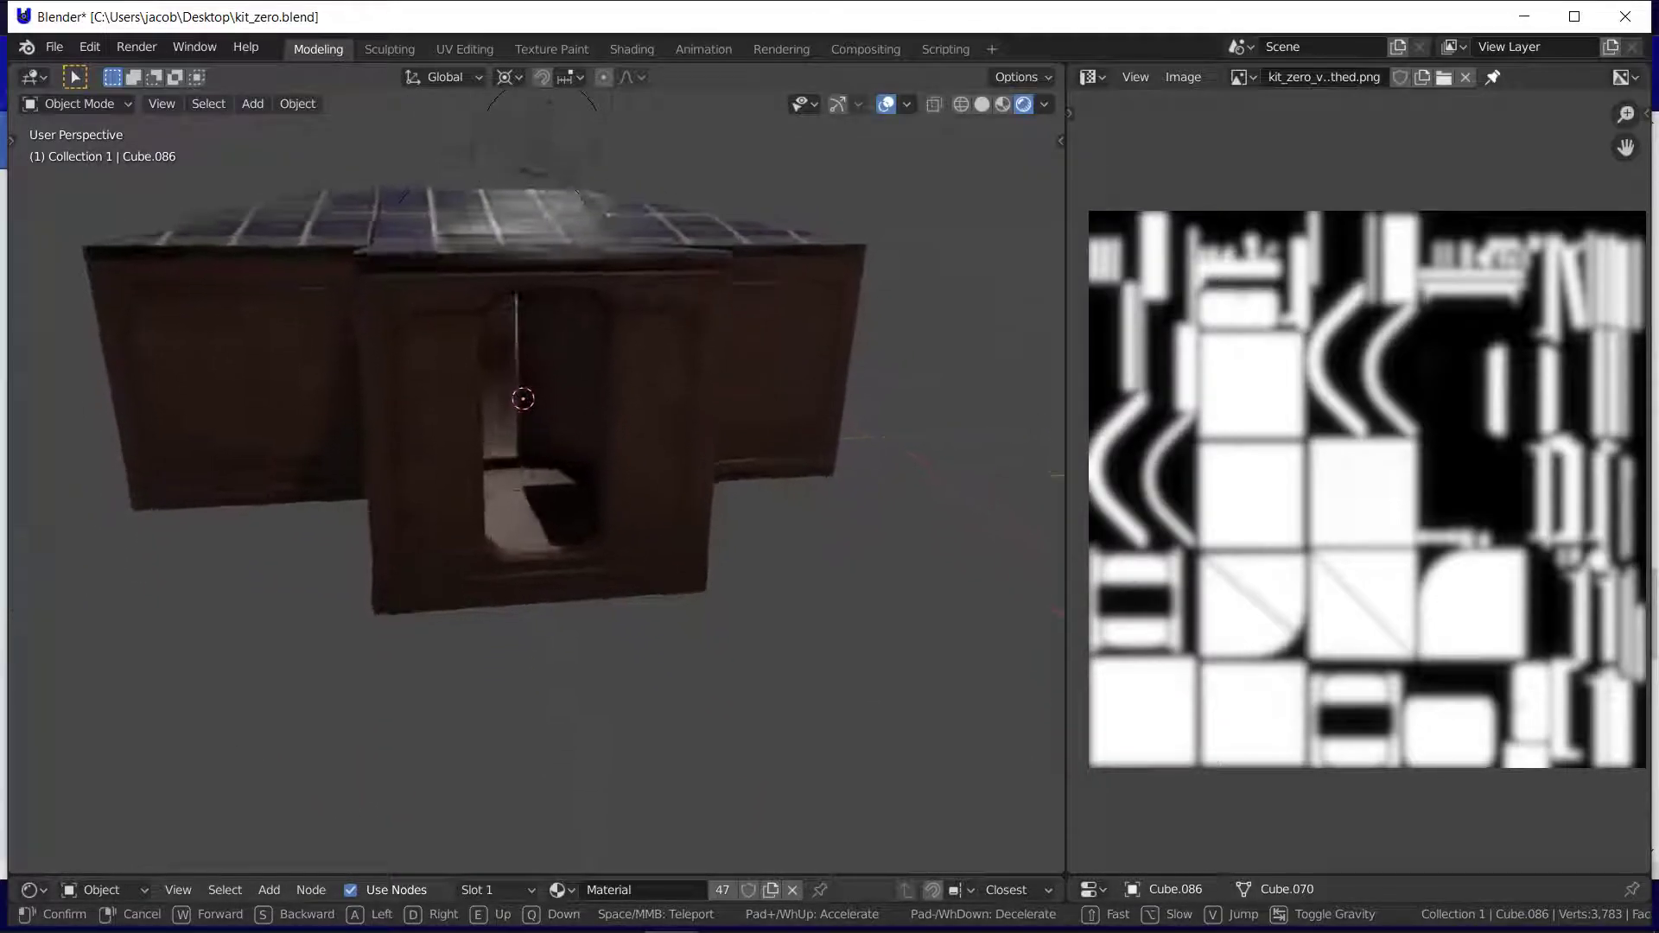
key("w")
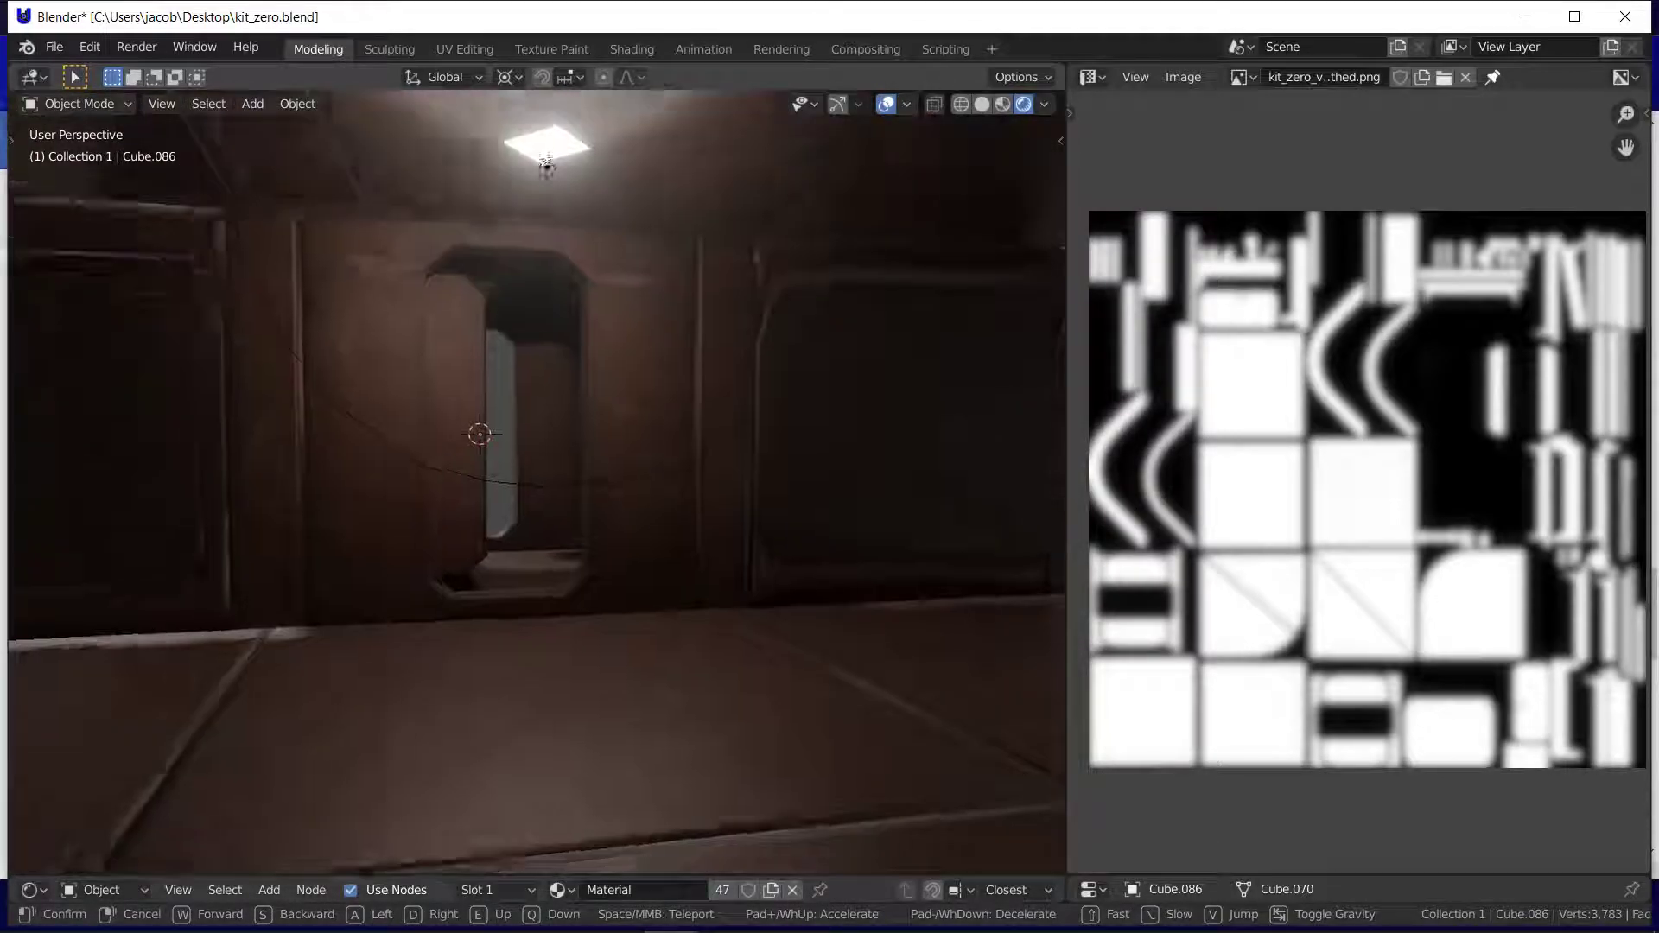
key("s")
left_click(537, 481)
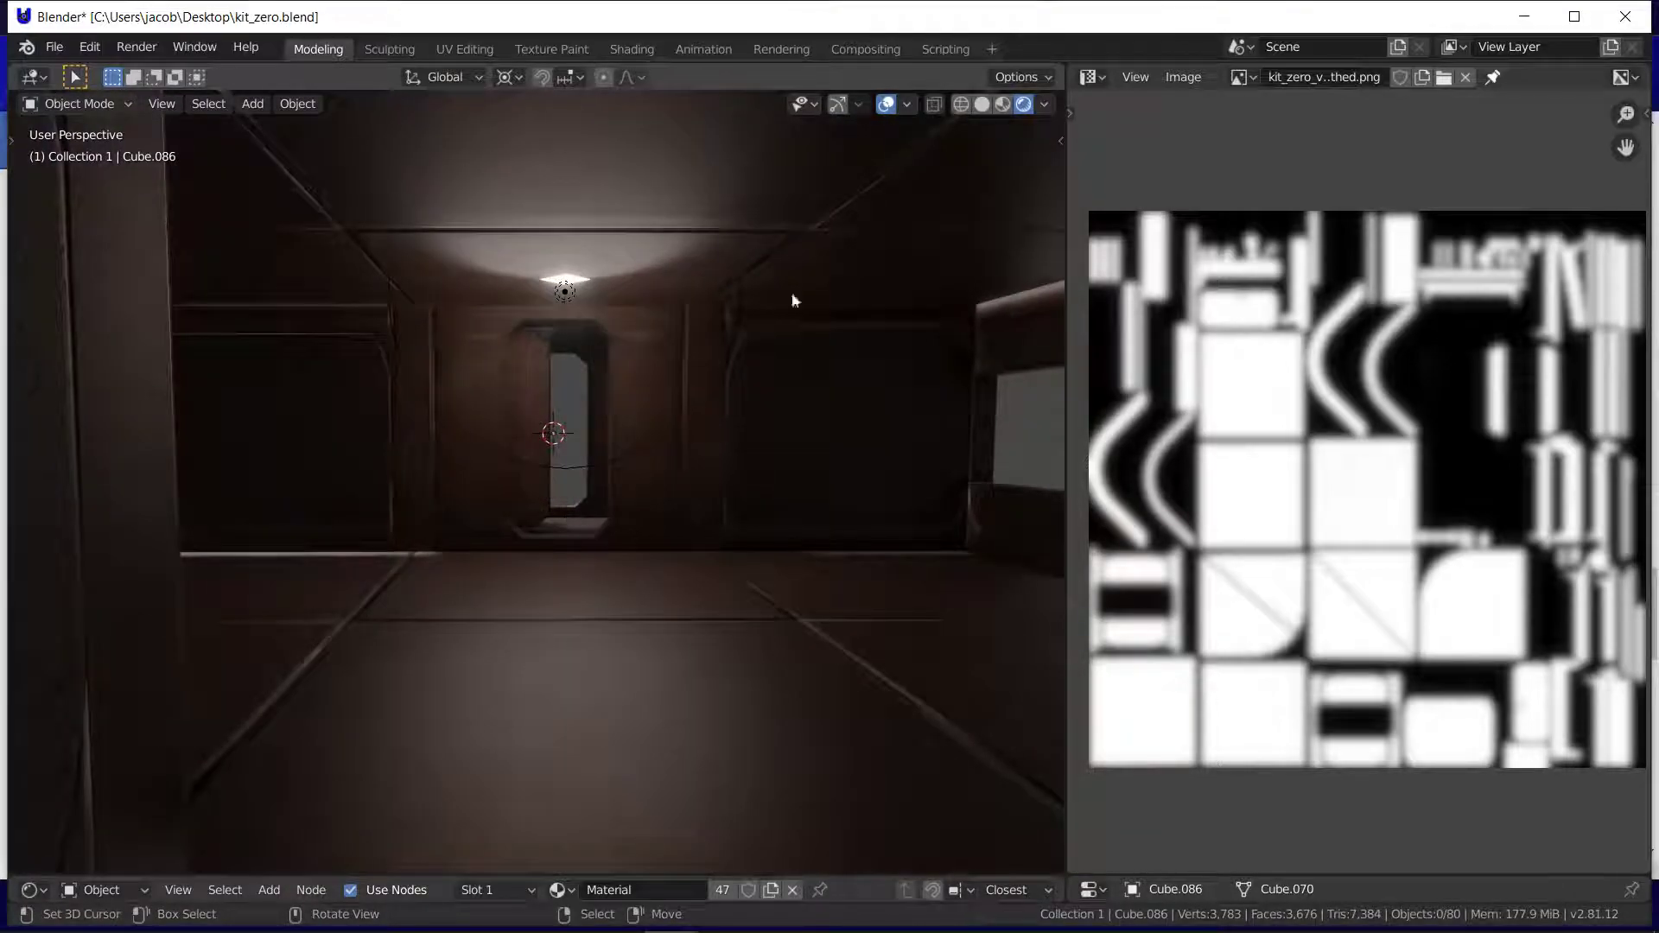
left_click(885, 105)
mouse_move(494, 929)
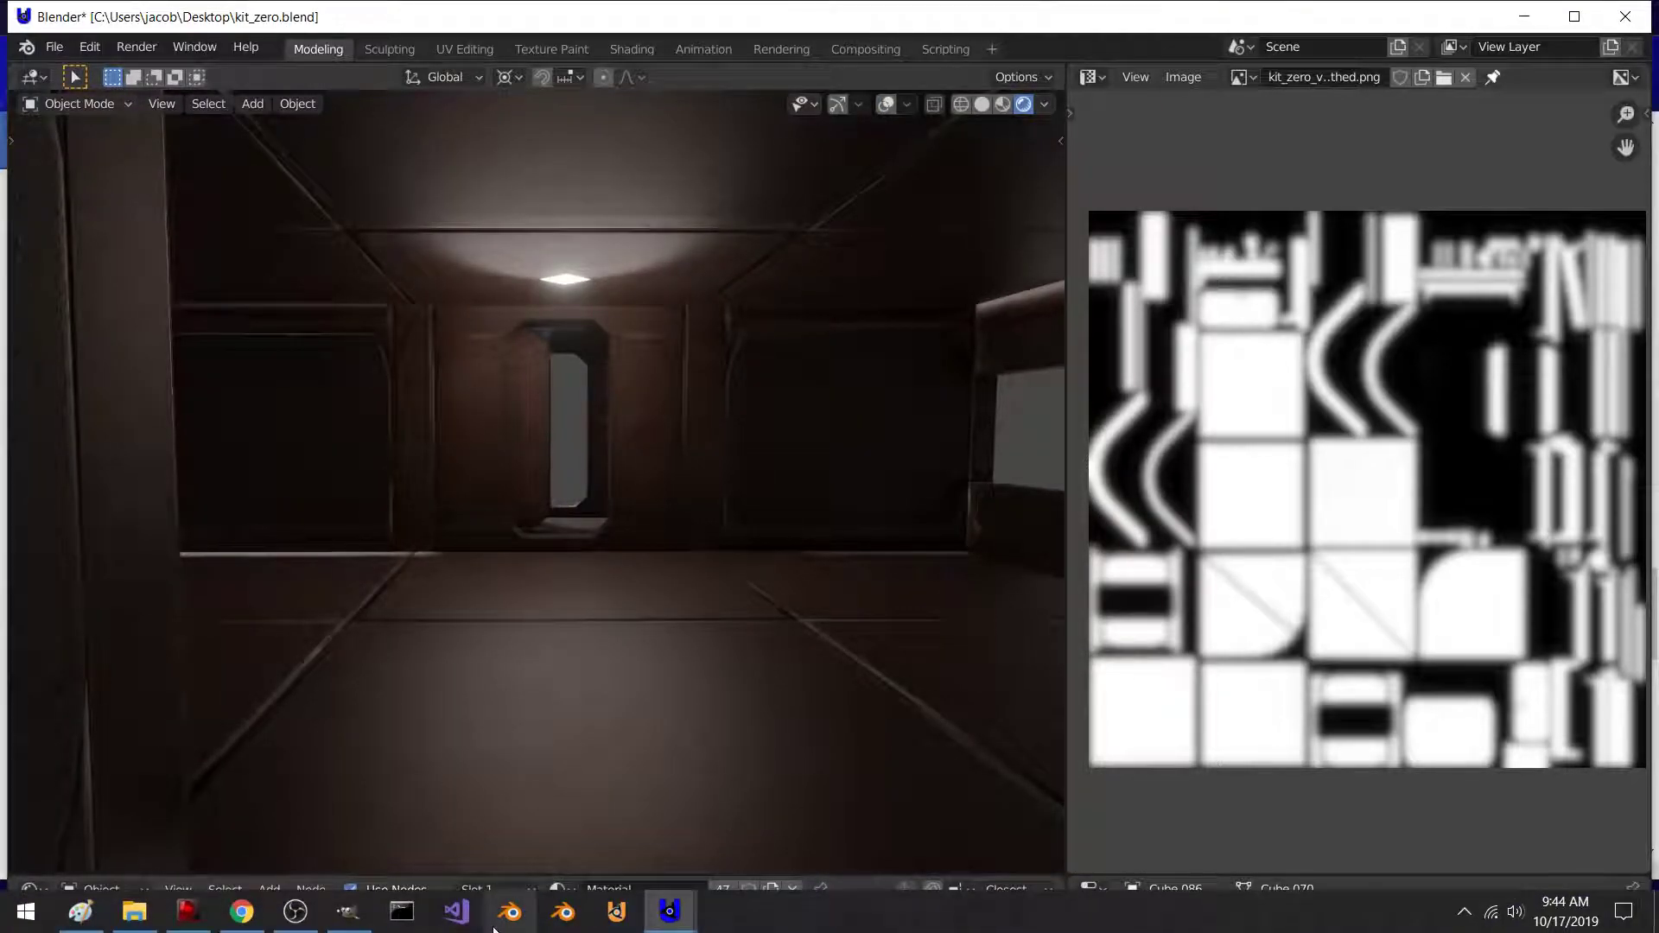